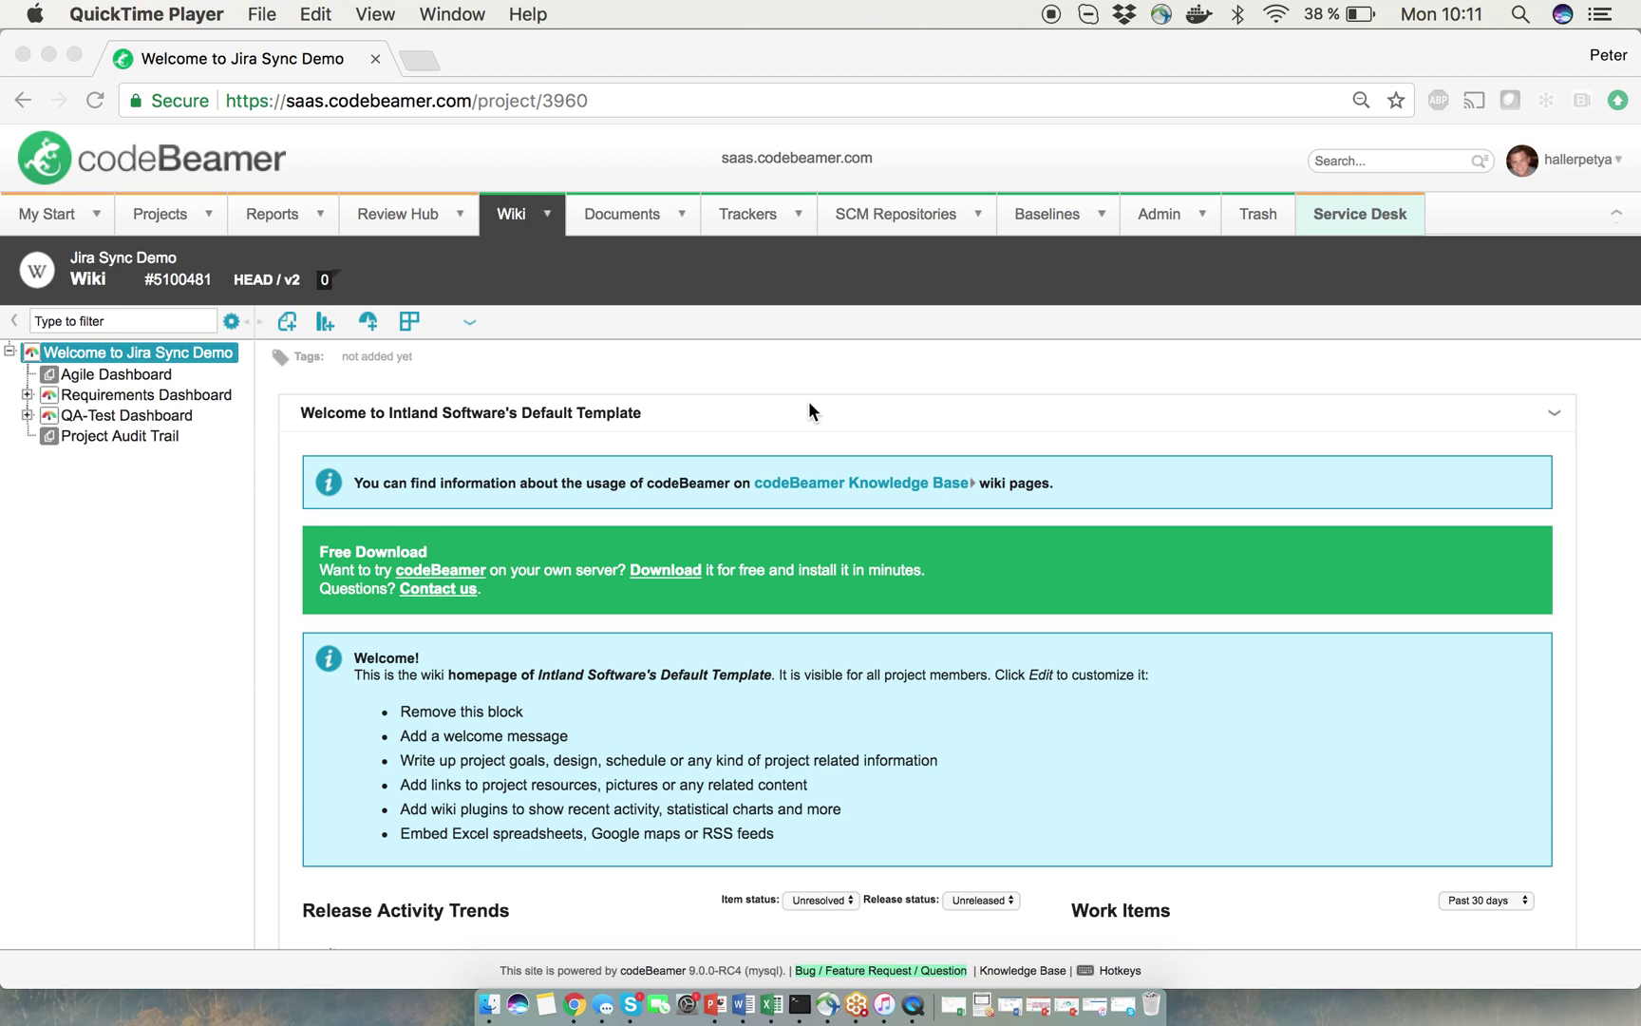
- Open the empty Bugs tracker of the Jira Sync Demo project and its actions menu
{"action": "left_click", "coordinate": [799, 208]}
{"action": "left_click", "coordinate": [802, 217]}
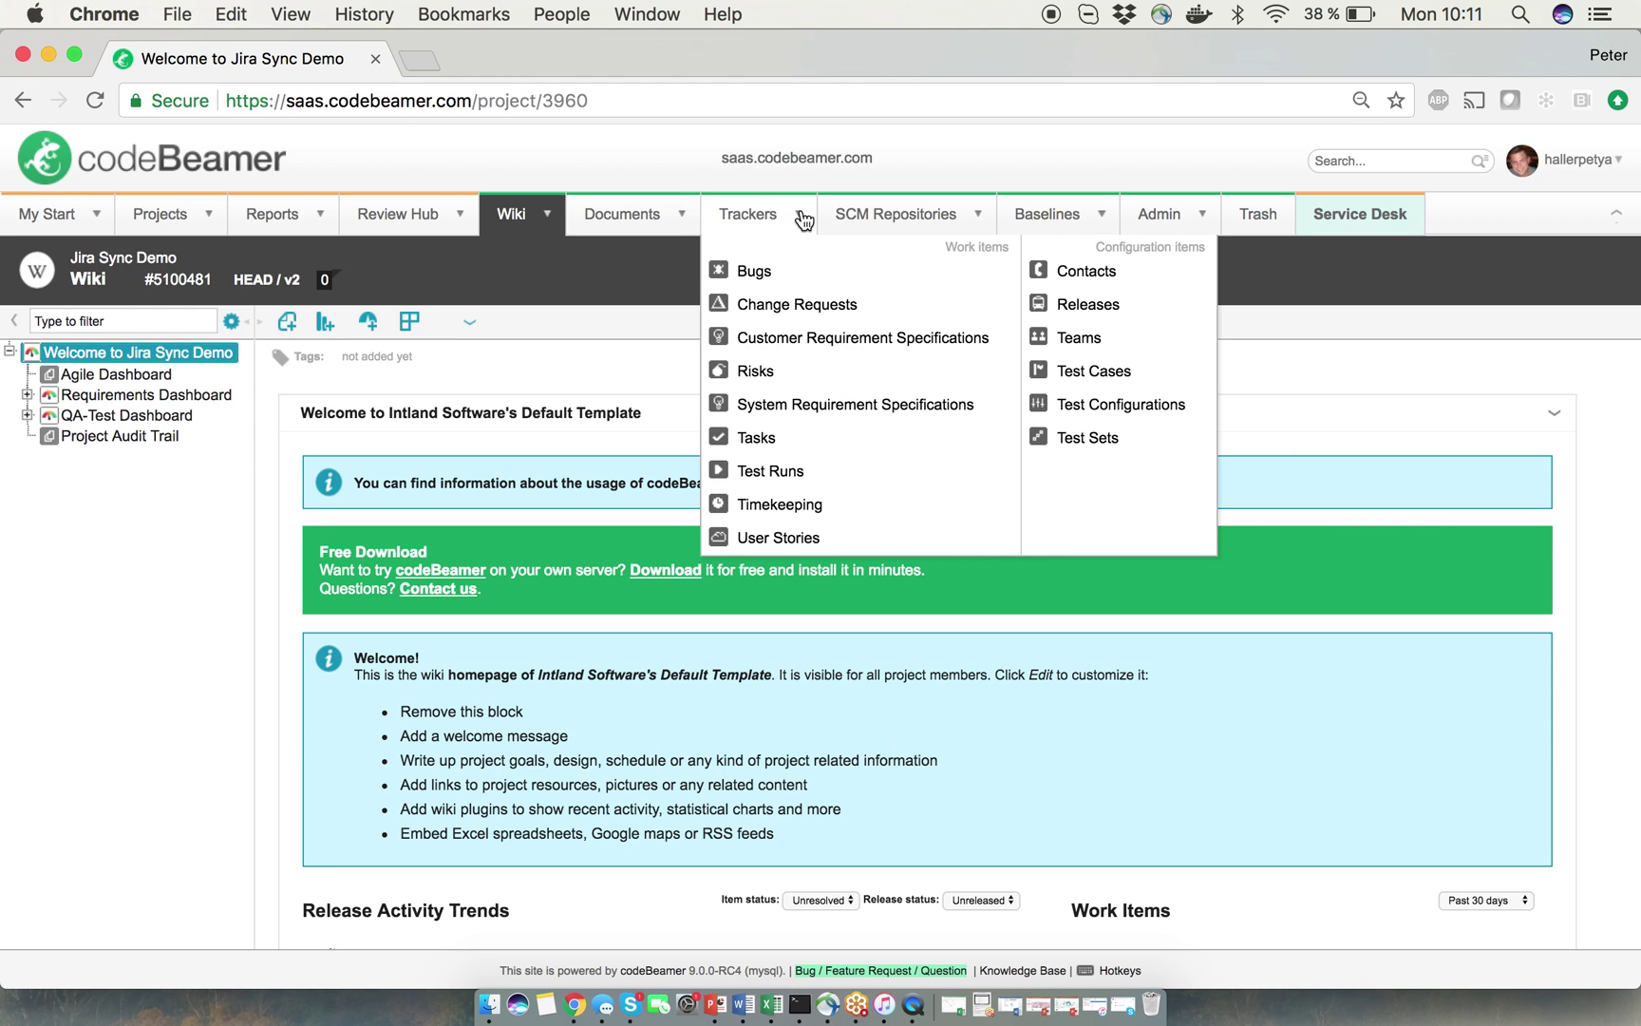
{"action": "left_click", "coordinate": [763, 277]}
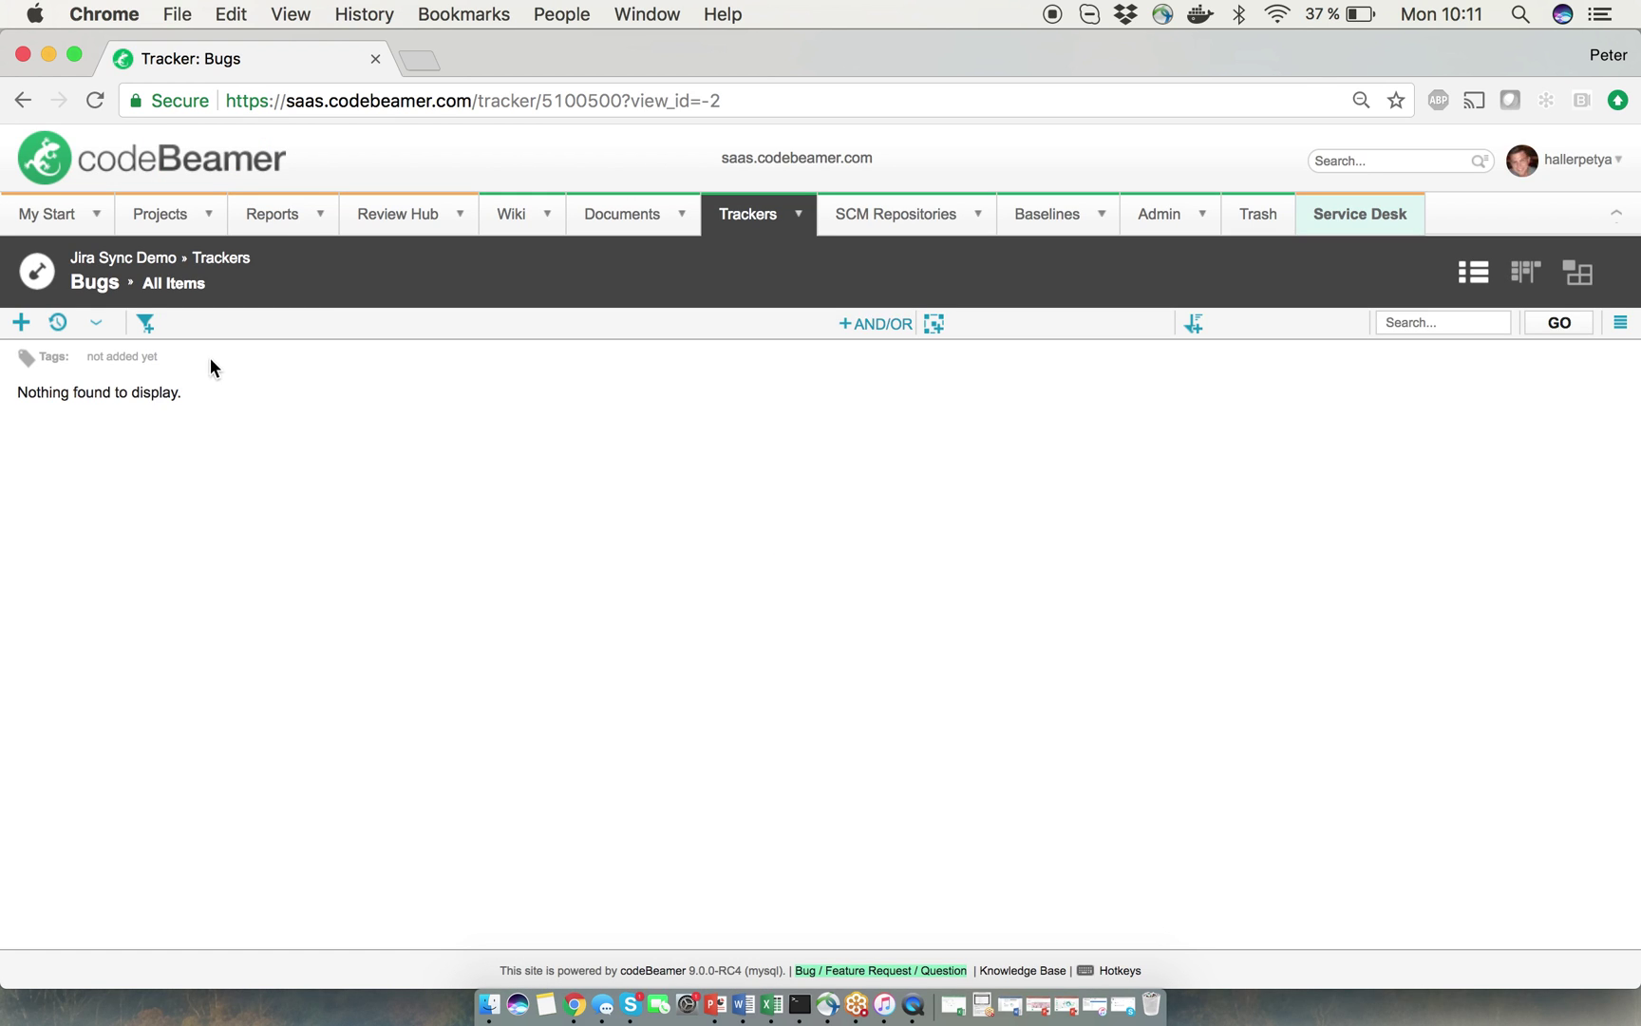
{"action": "left_click", "coordinate": [101, 325]}
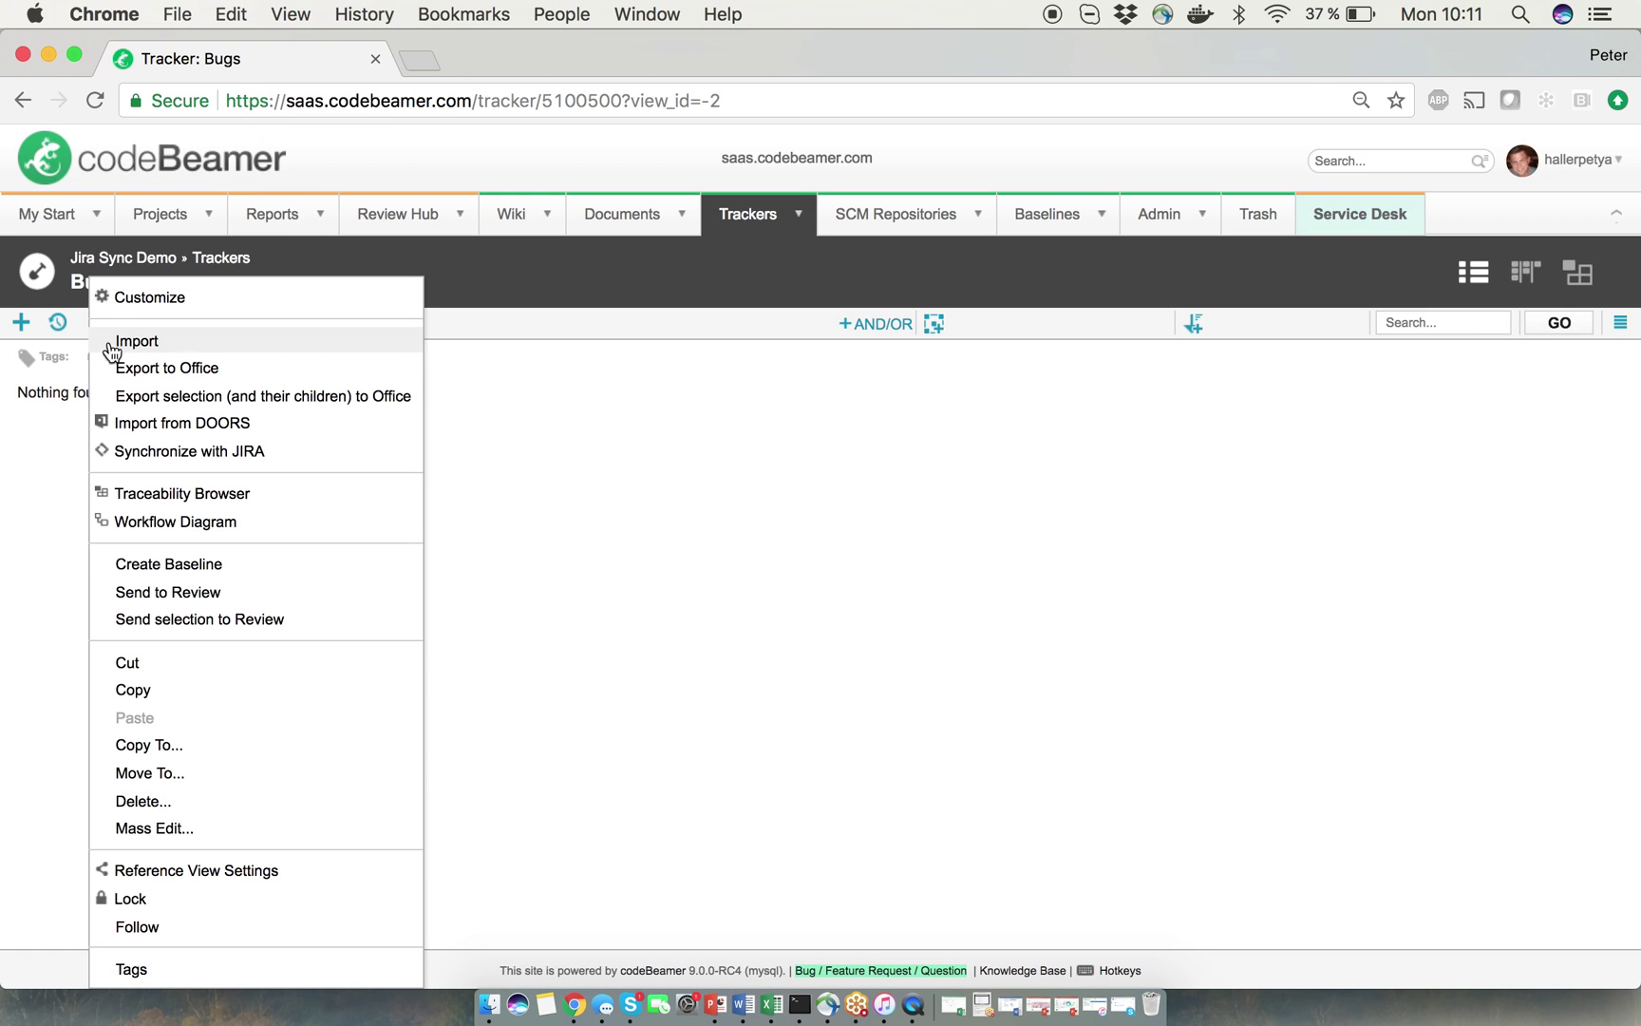
{"action": "left_click", "coordinate": [145, 452]}
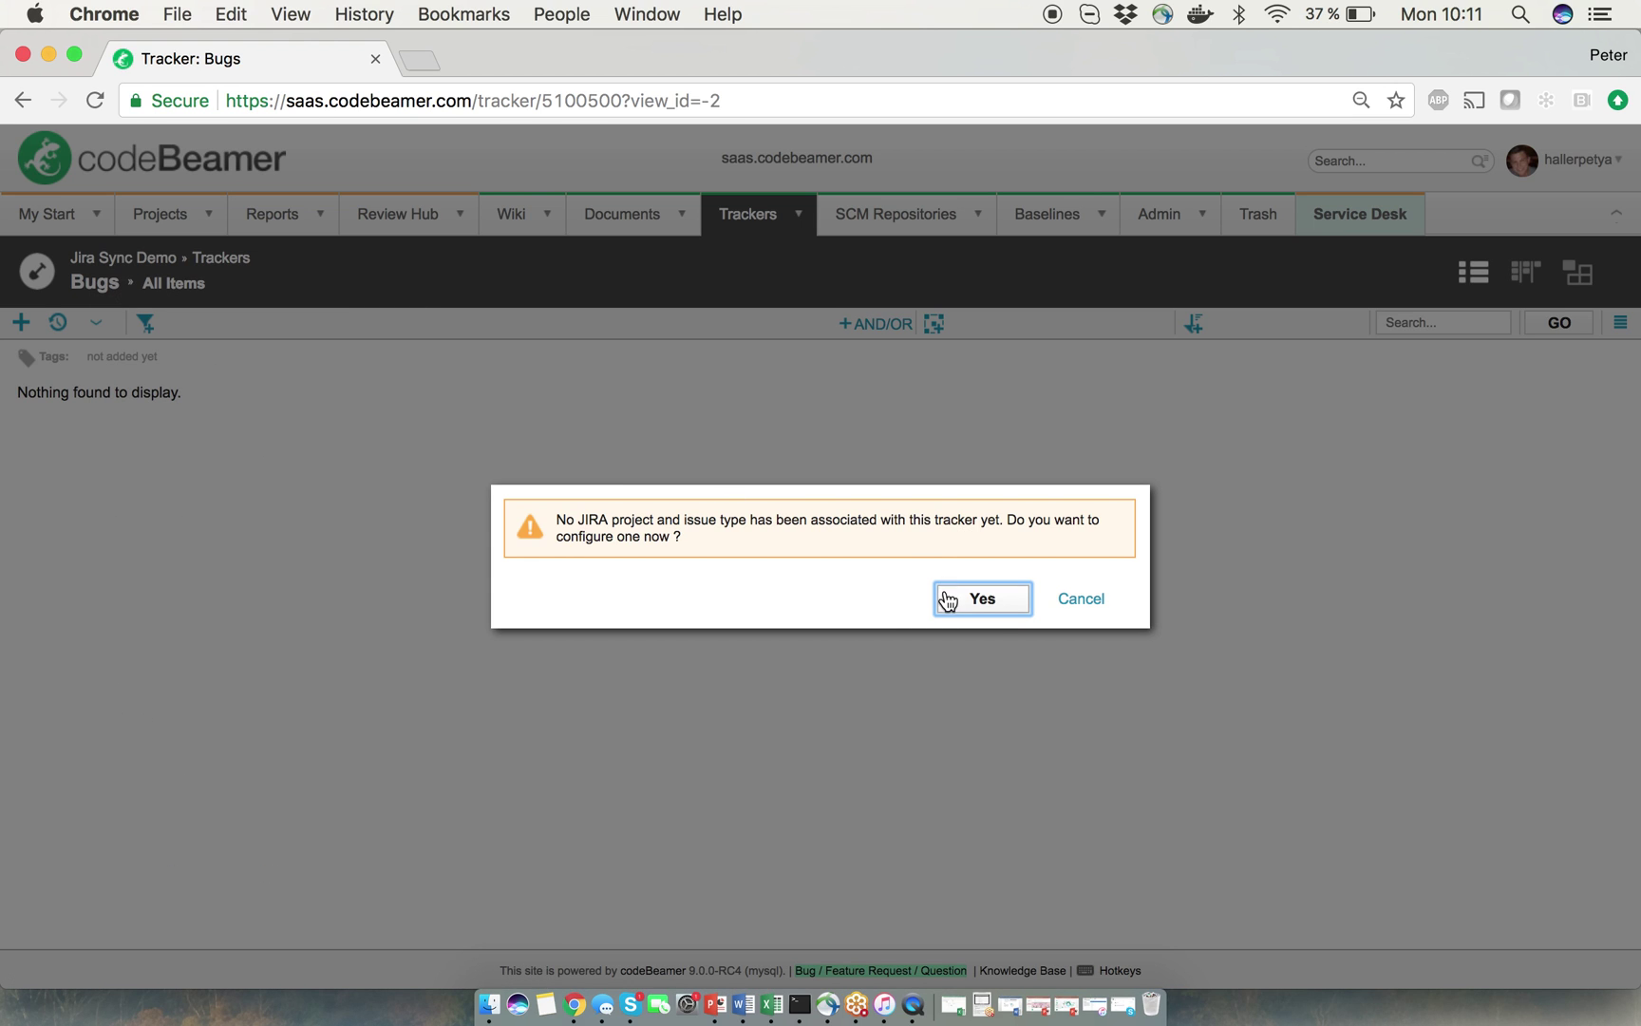
{"action": "left_click", "coordinate": [978, 600]}
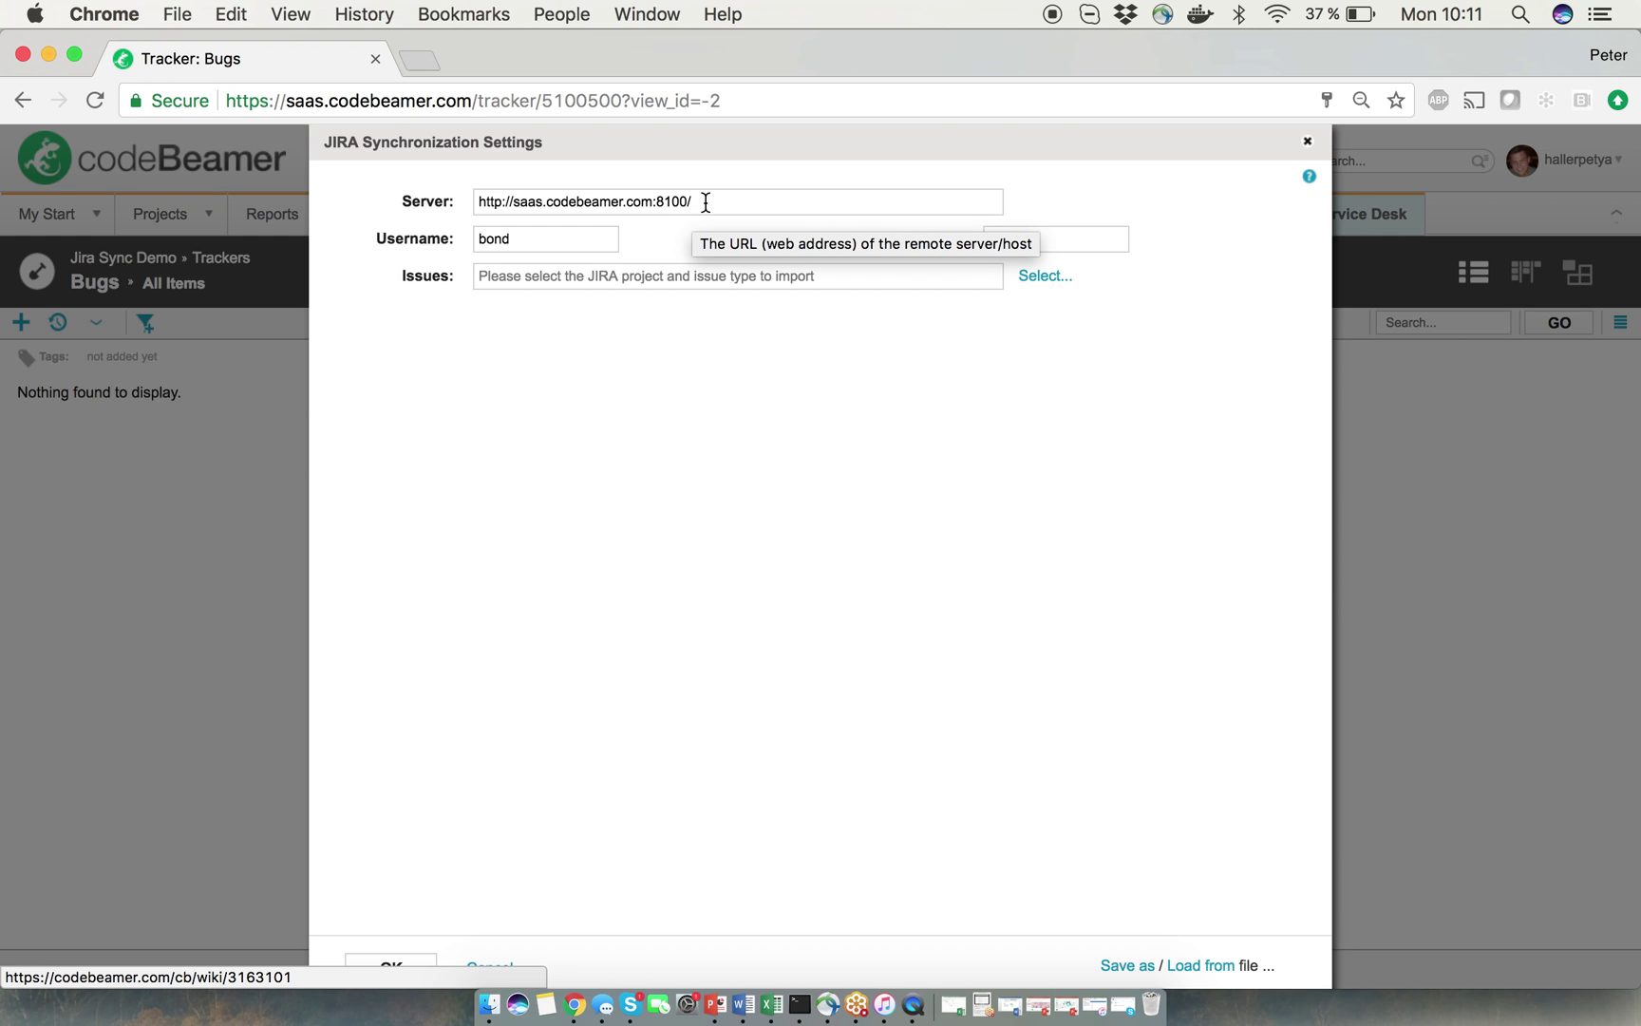
{"action": "left_click_drag", "start_coordinate": [705, 202], "coordinate": [450, 208]}
{"action": "left_click", "coordinate": [450, 211]}
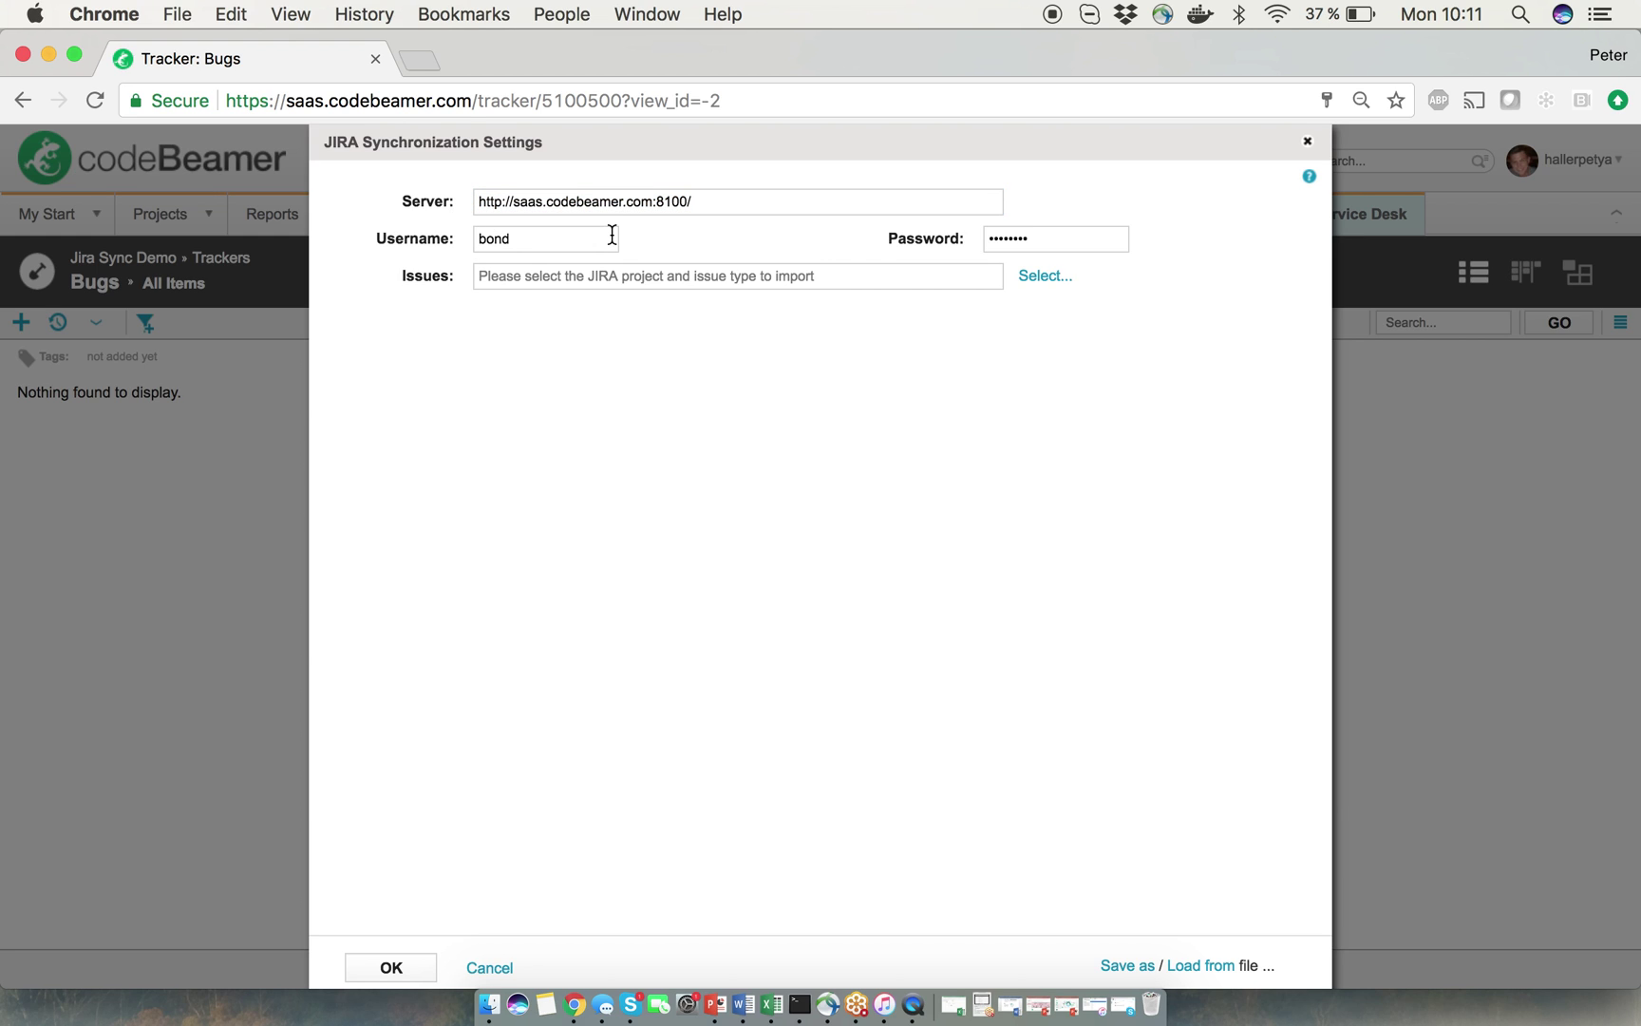
- Expand both Jira projects and pick Bug under codeBeamer Bug Tracking for import
{"action": "left_click", "coordinate": [1046, 278]}
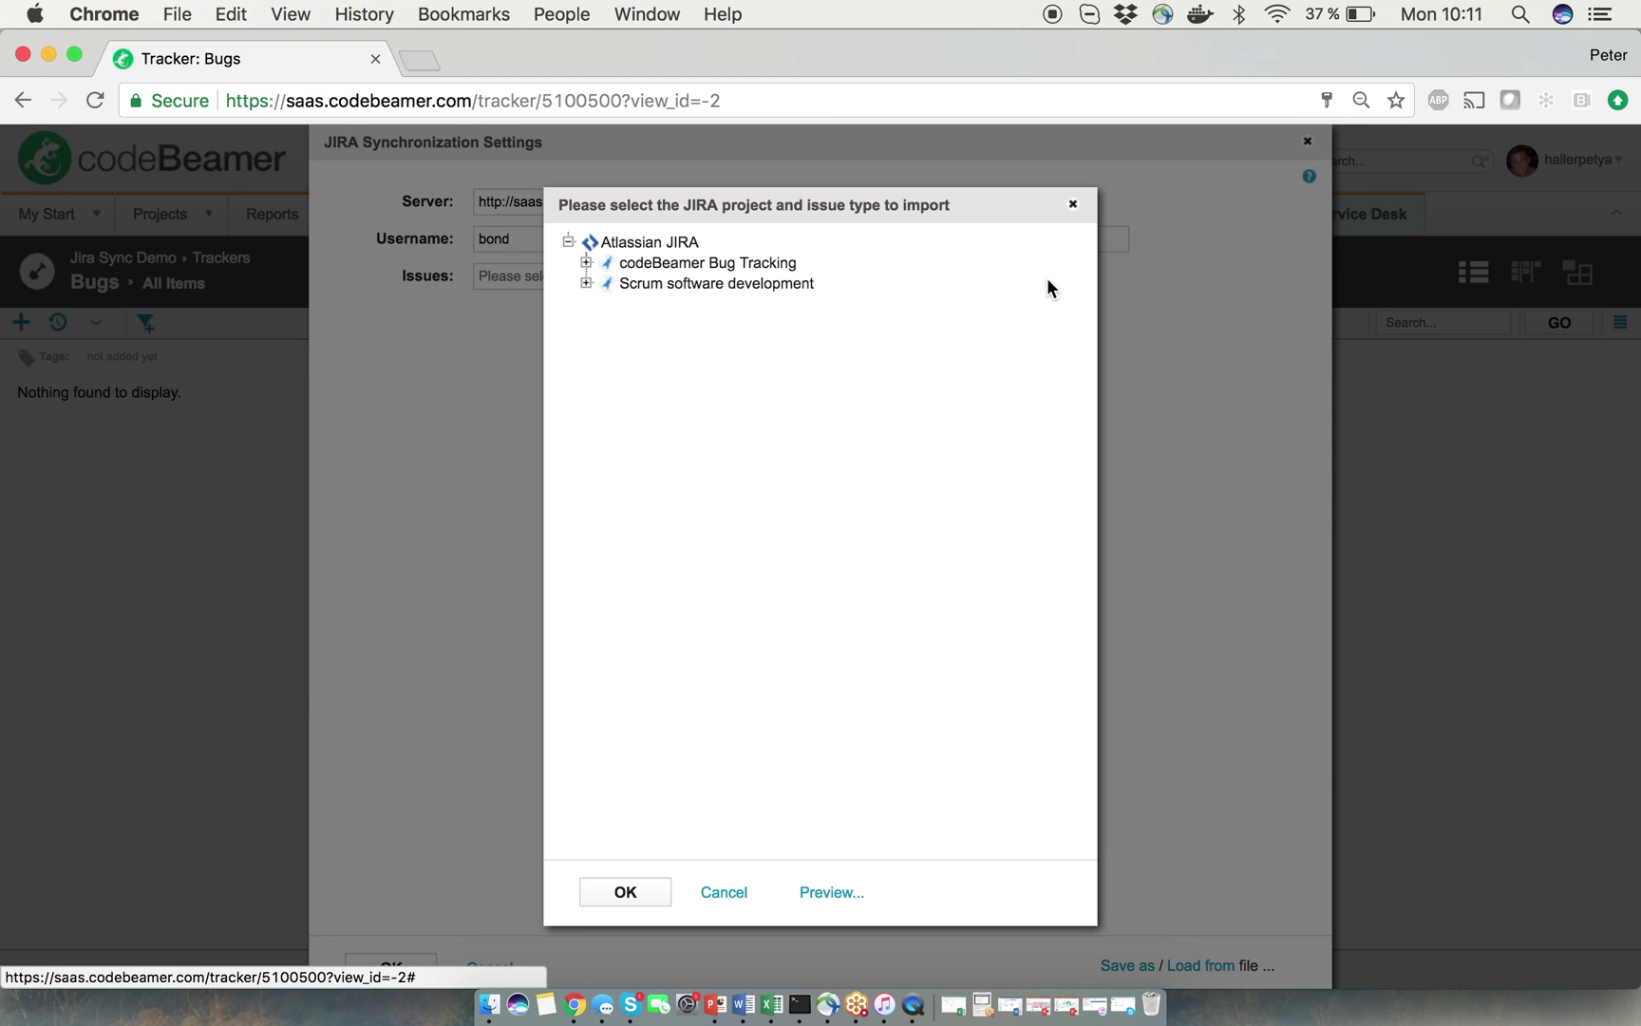
{"action": "left_click", "coordinate": [587, 265]}
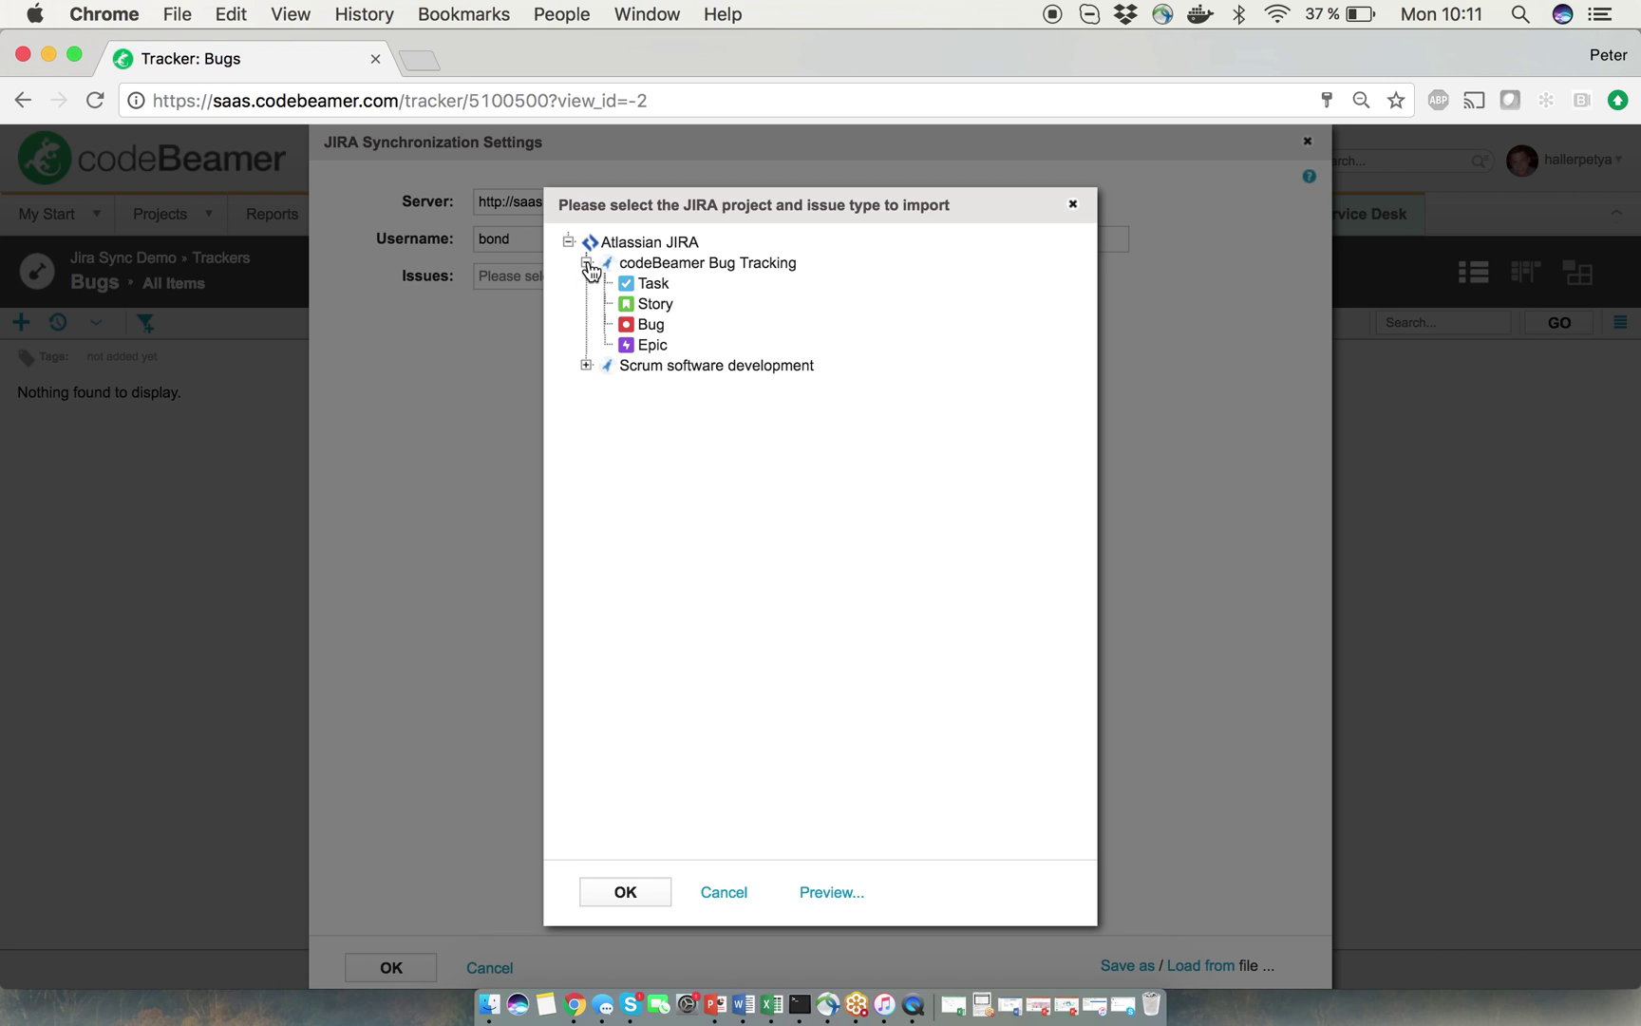
{"action": "left_click", "coordinate": [587, 368]}
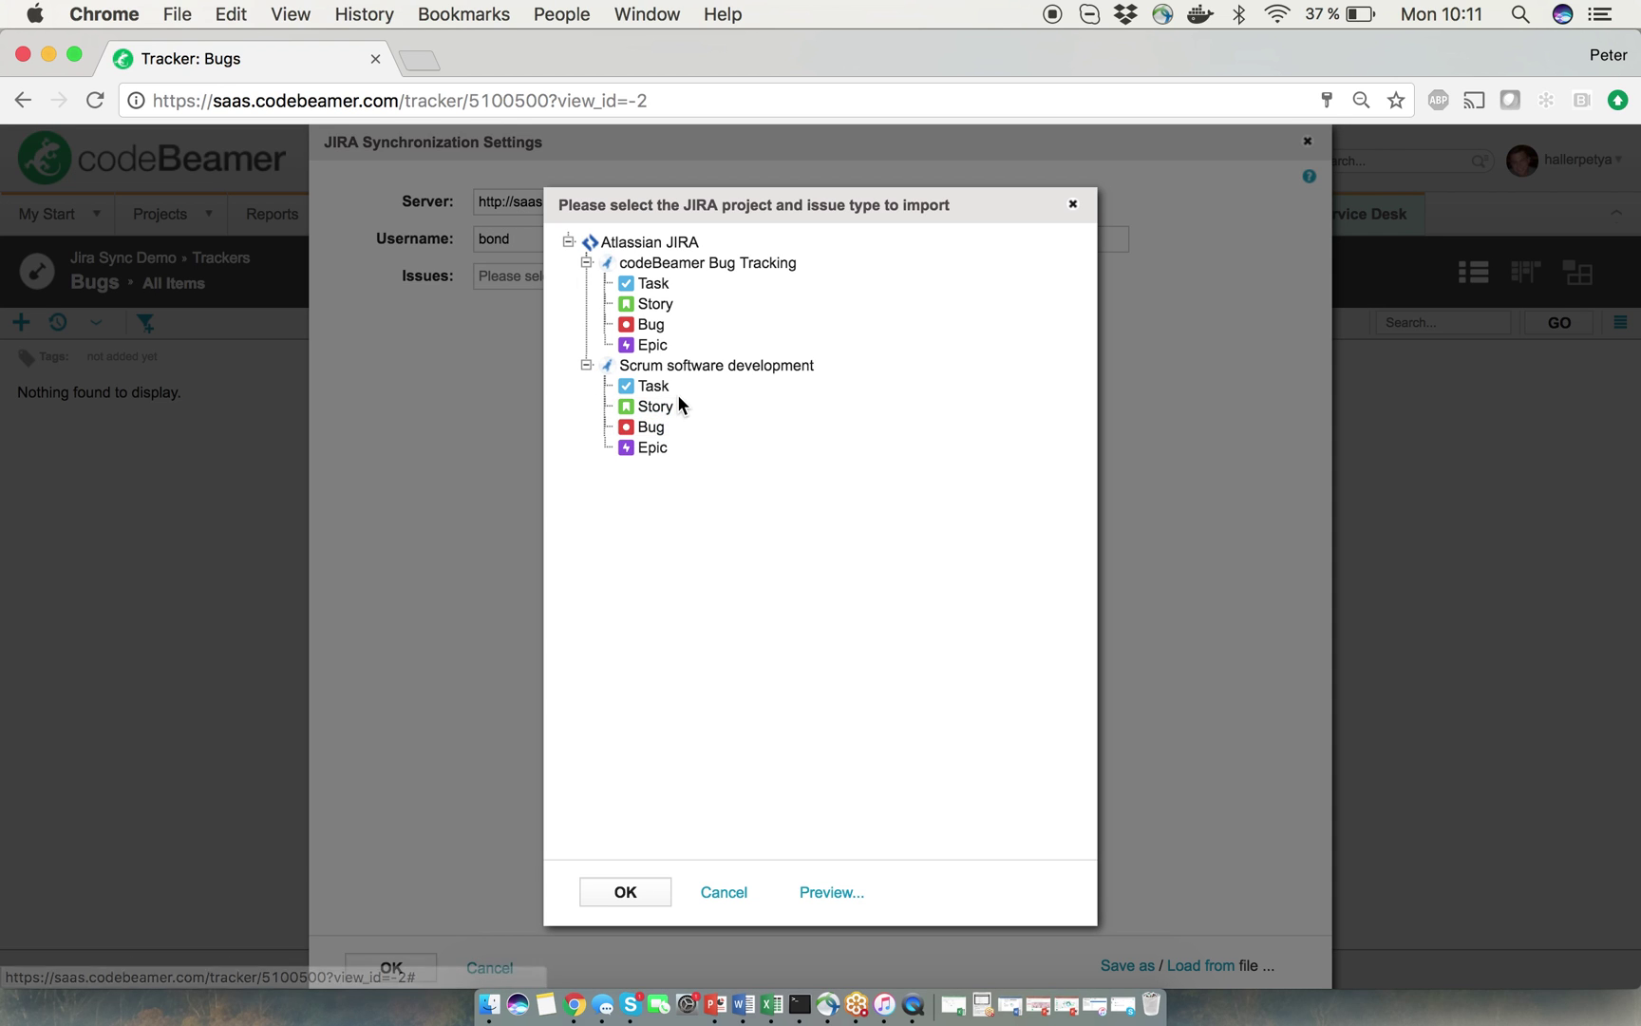
{"action": "left_click", "coordinate": [651, 328]}
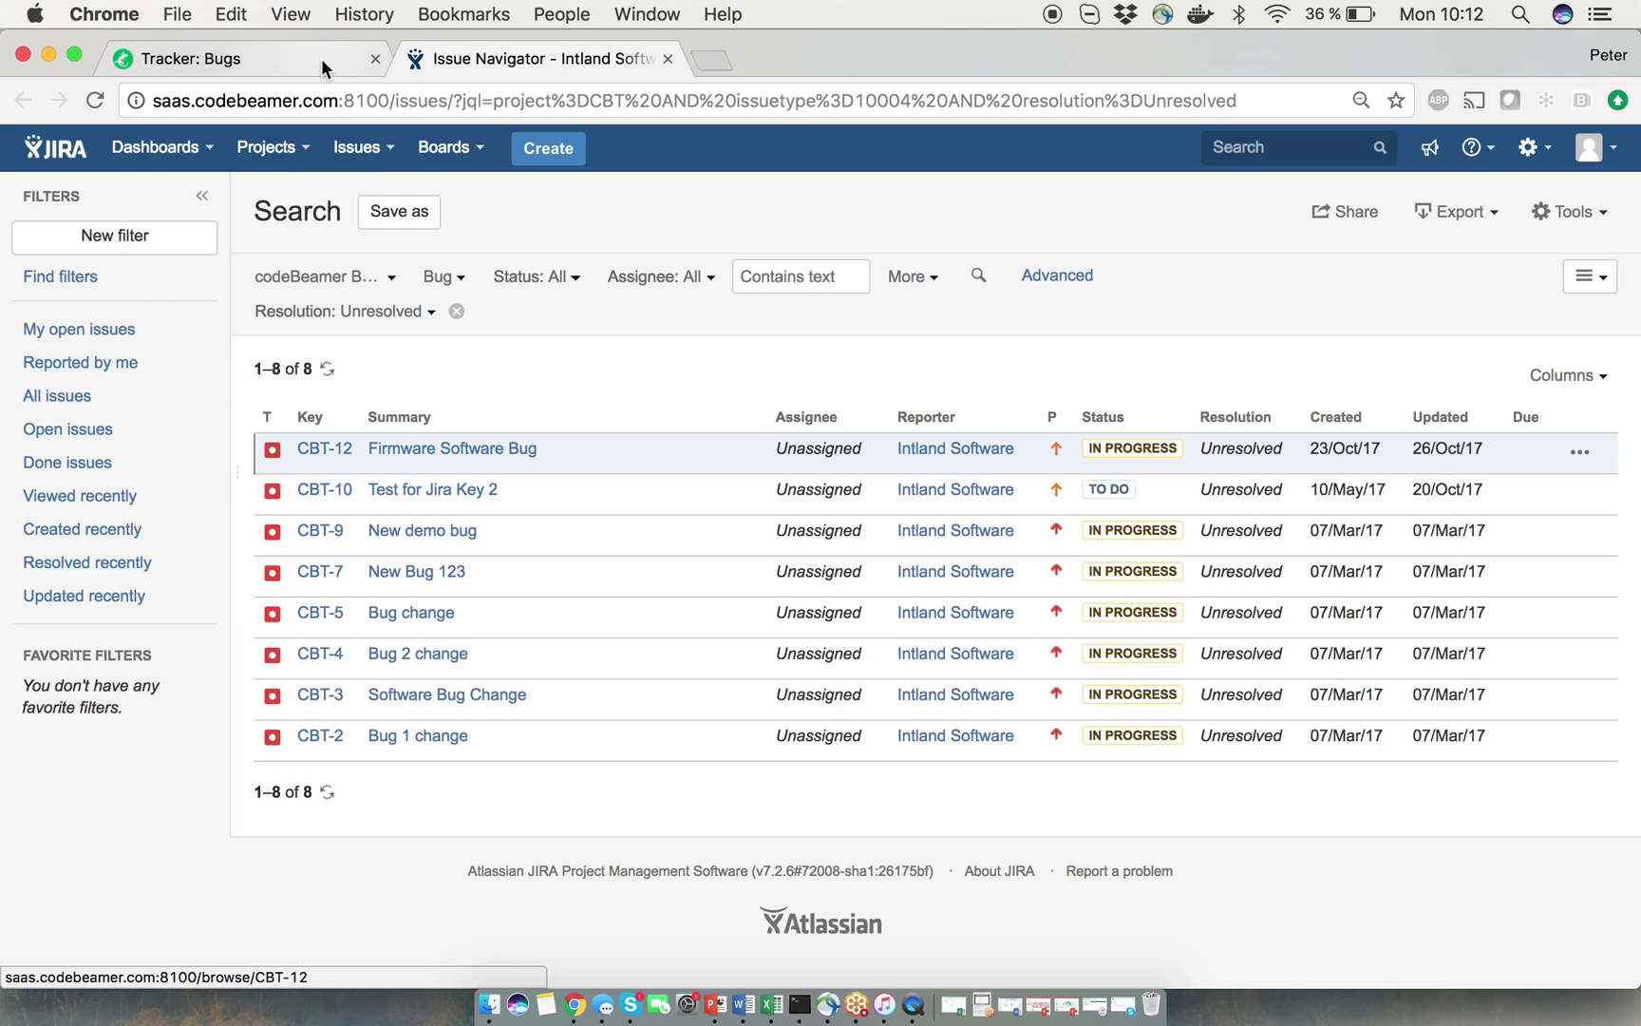
- Return to the codeBeamer Bugs tracker after reviewing the CBT bugs in JIRA
{"action": "left_click", "coordinate": [270, 55]}
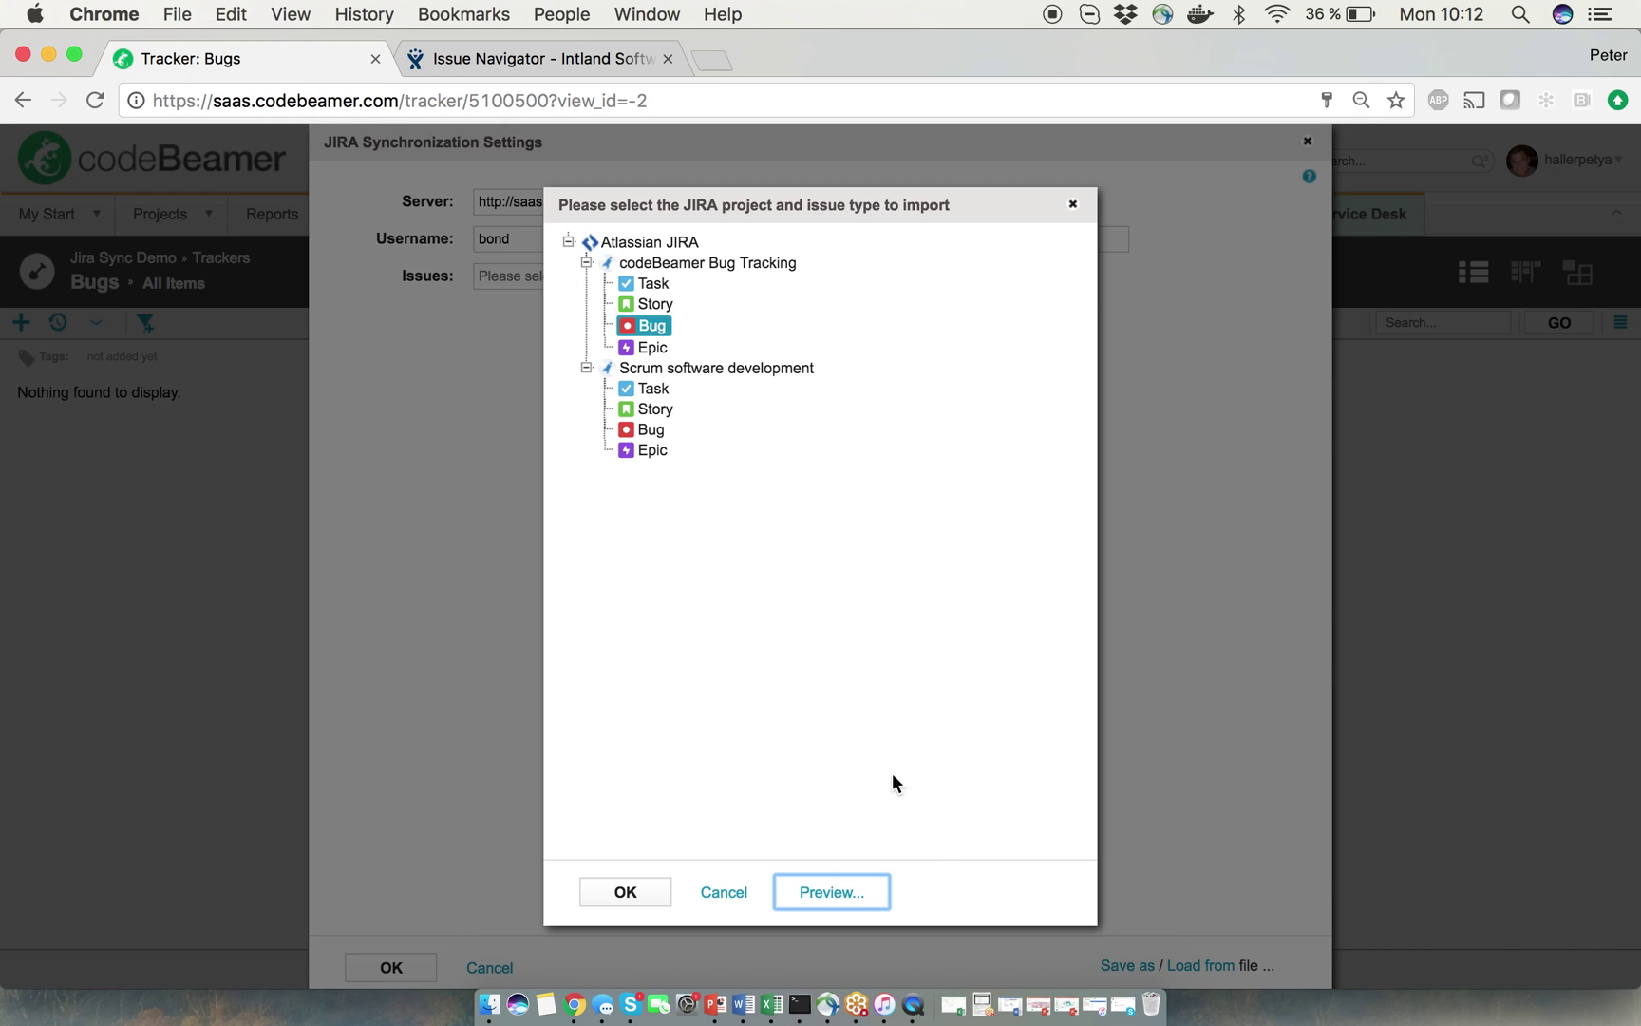
- Confirm codeBeamer Bug Tracking - Bug and set the direction to Synchronize Bi-directionally
{"action": "left_click", "coordinate": [638, 894]}
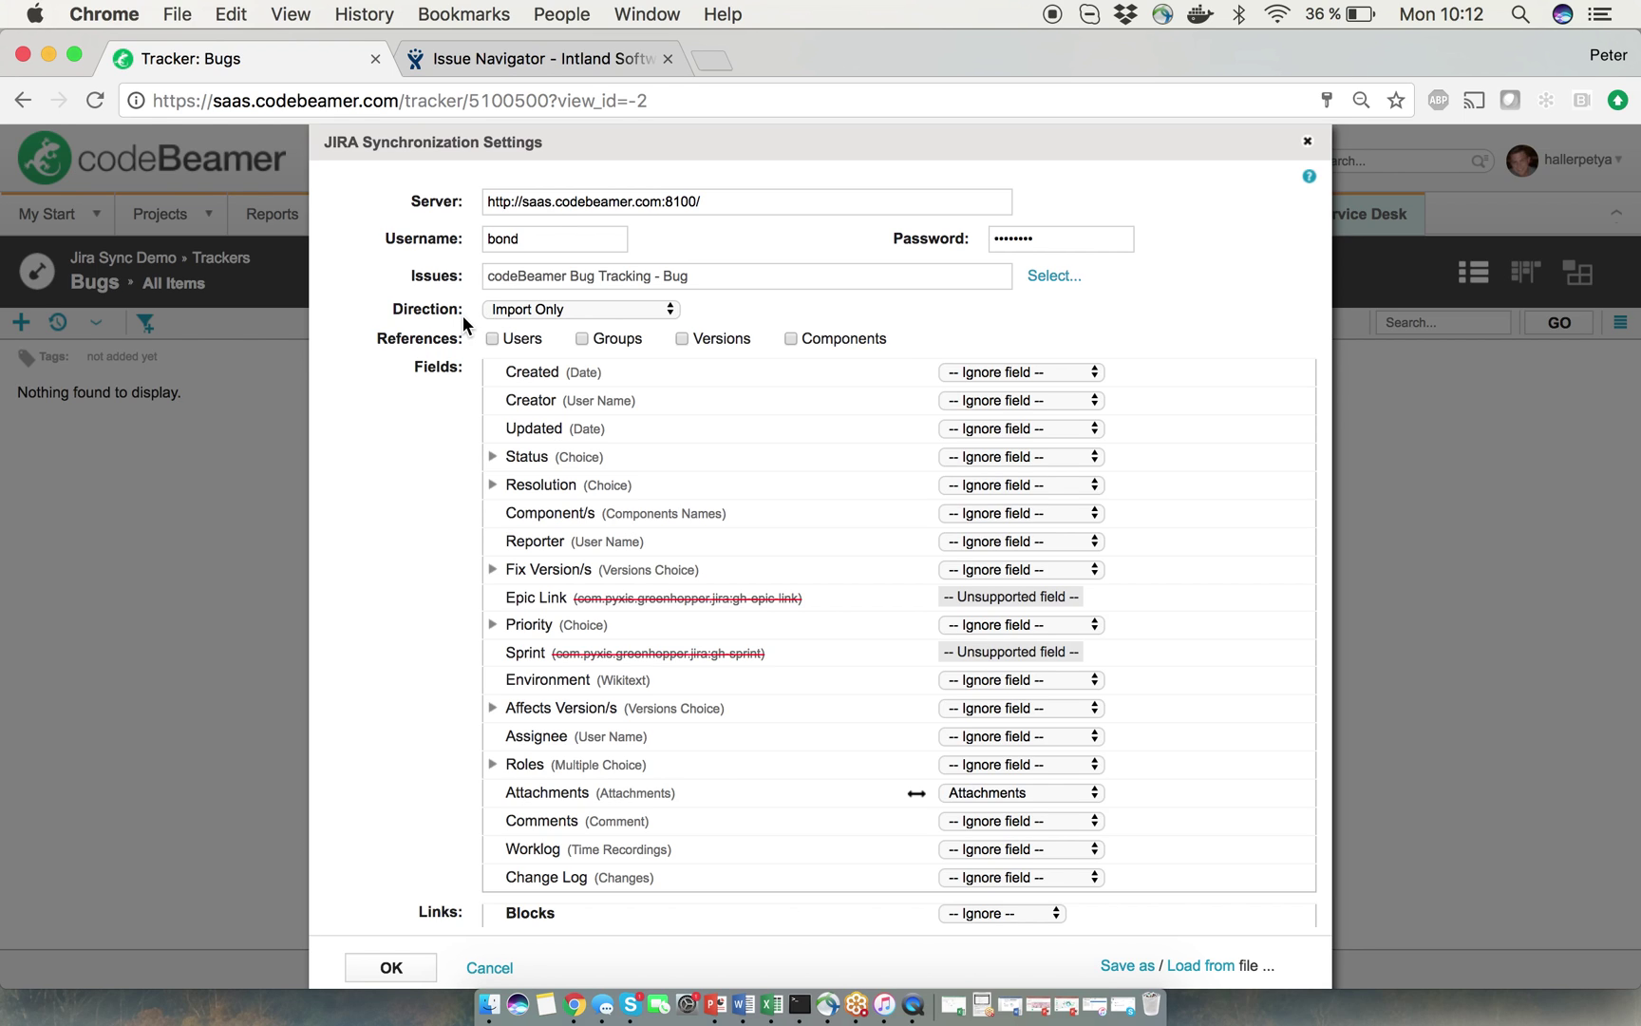
{"action": "mouse_move", "coordinate": [462, 315]}
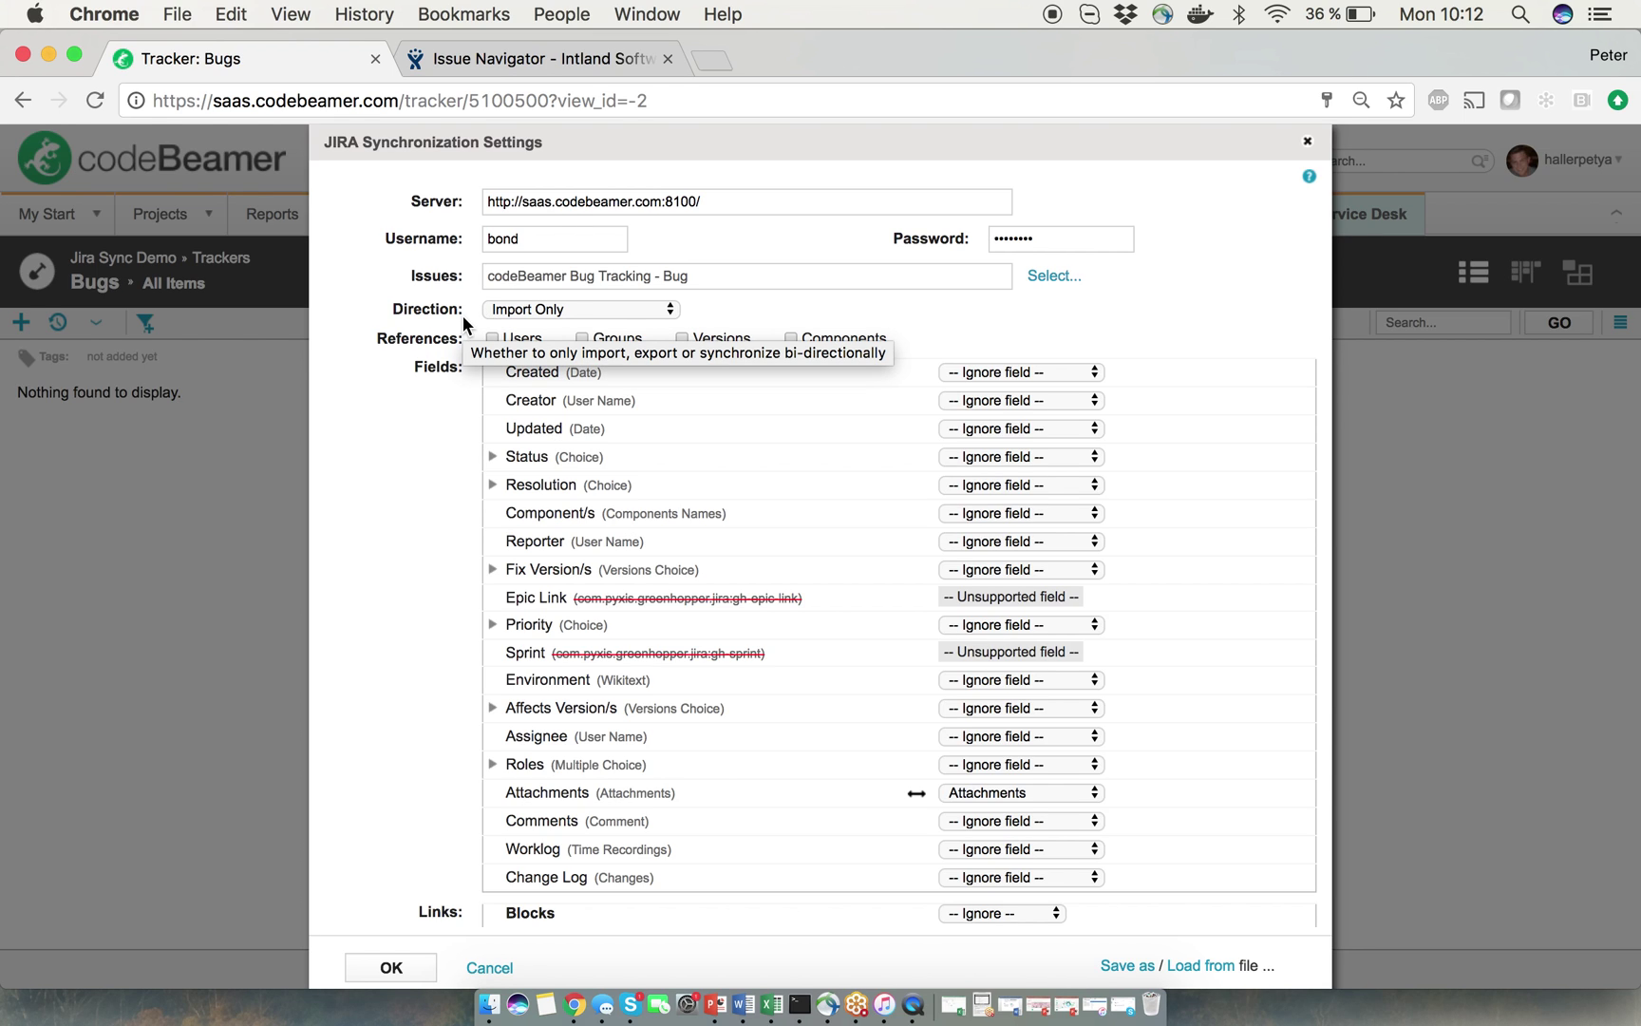
{"action": "left_click", "coordinate": [526, 308]}
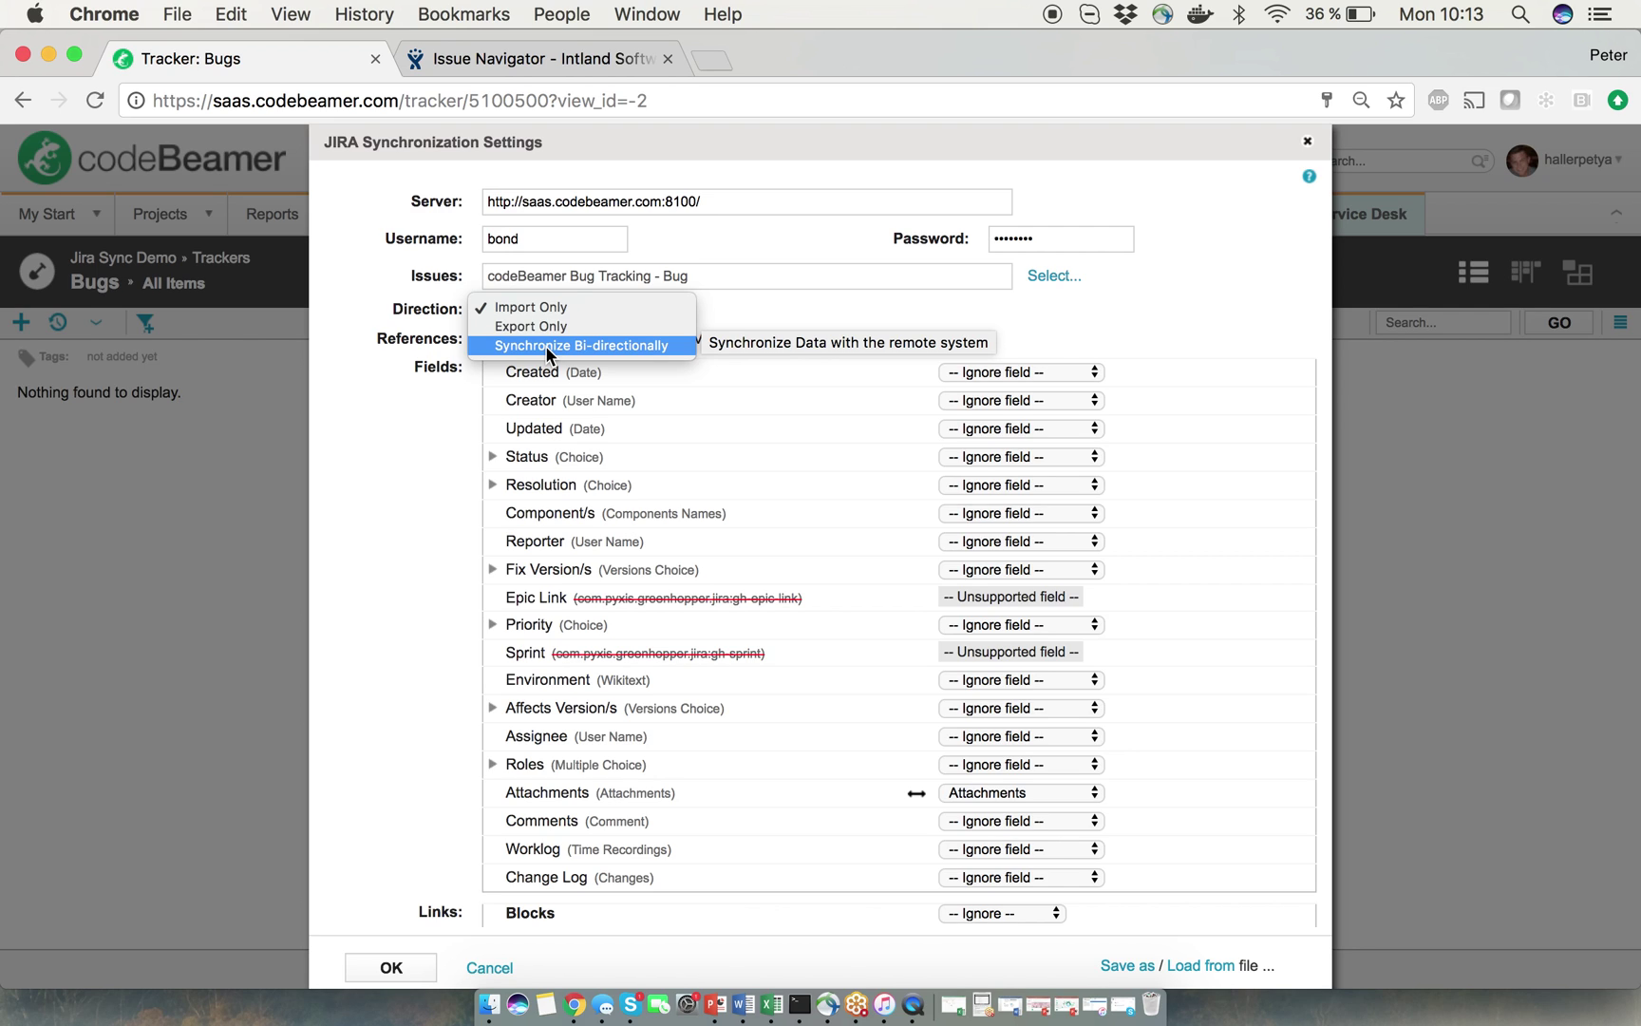
{"action": "left_click", "coordinate": [545, 344]}
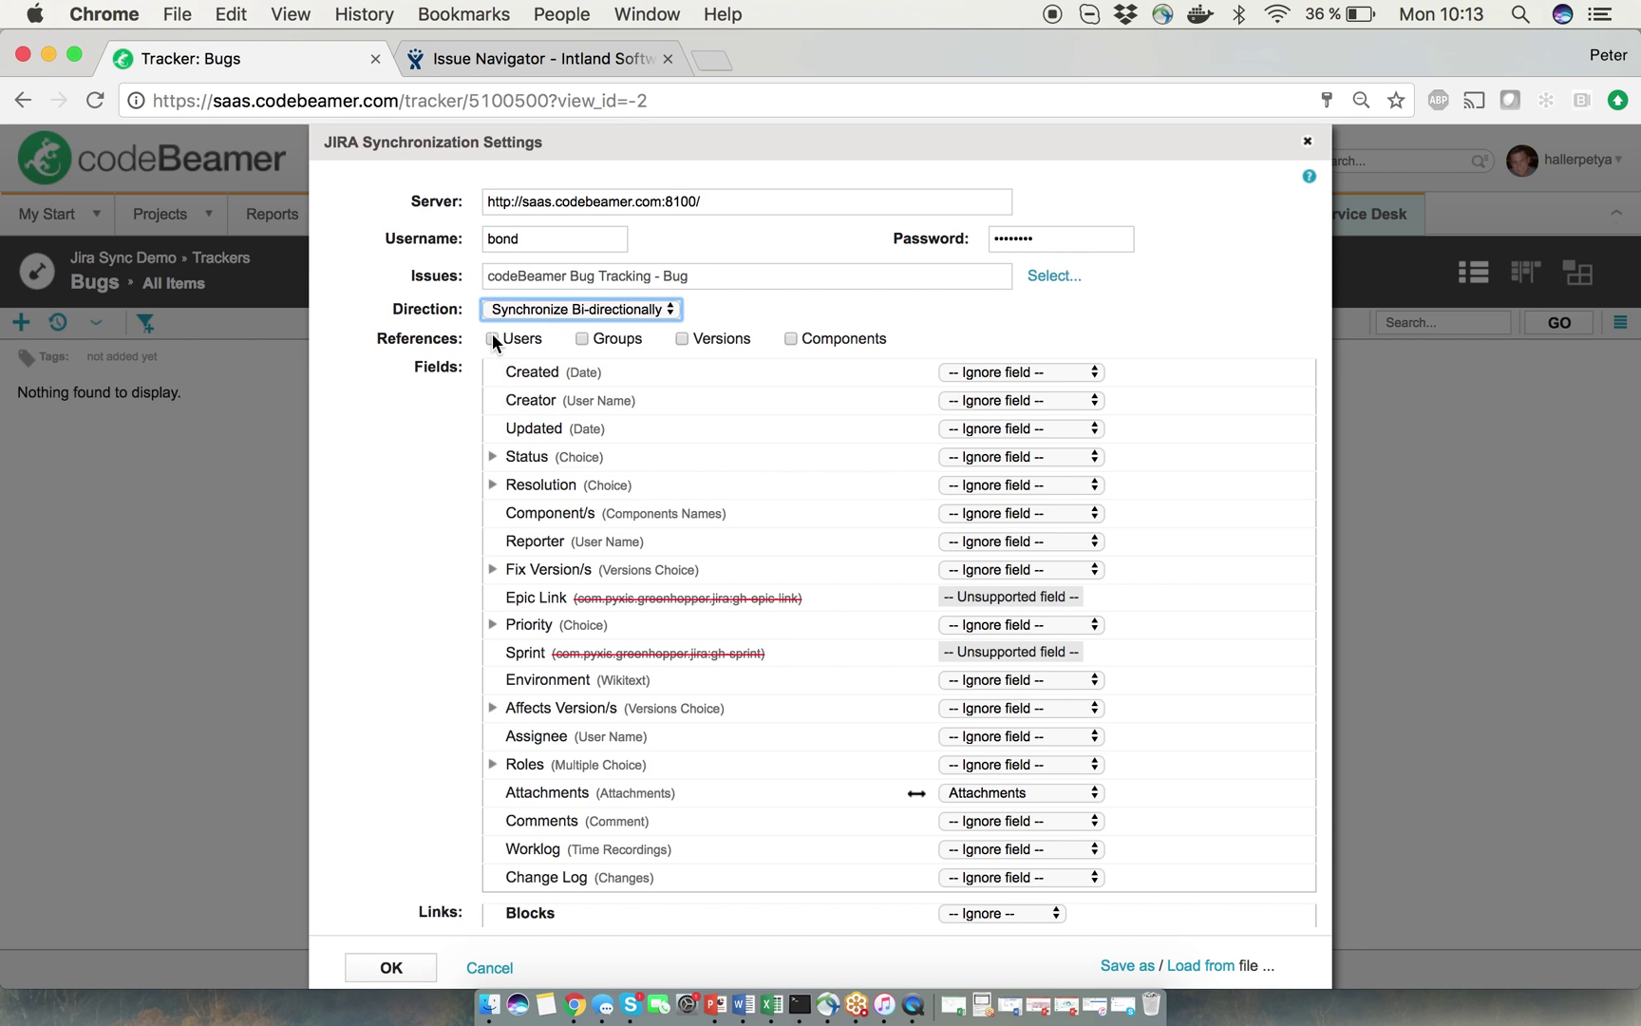
- Enable user and version references so creator, dates, assignee and version fields map across
{"action": "left_click", "coordinate": [492, 339]}
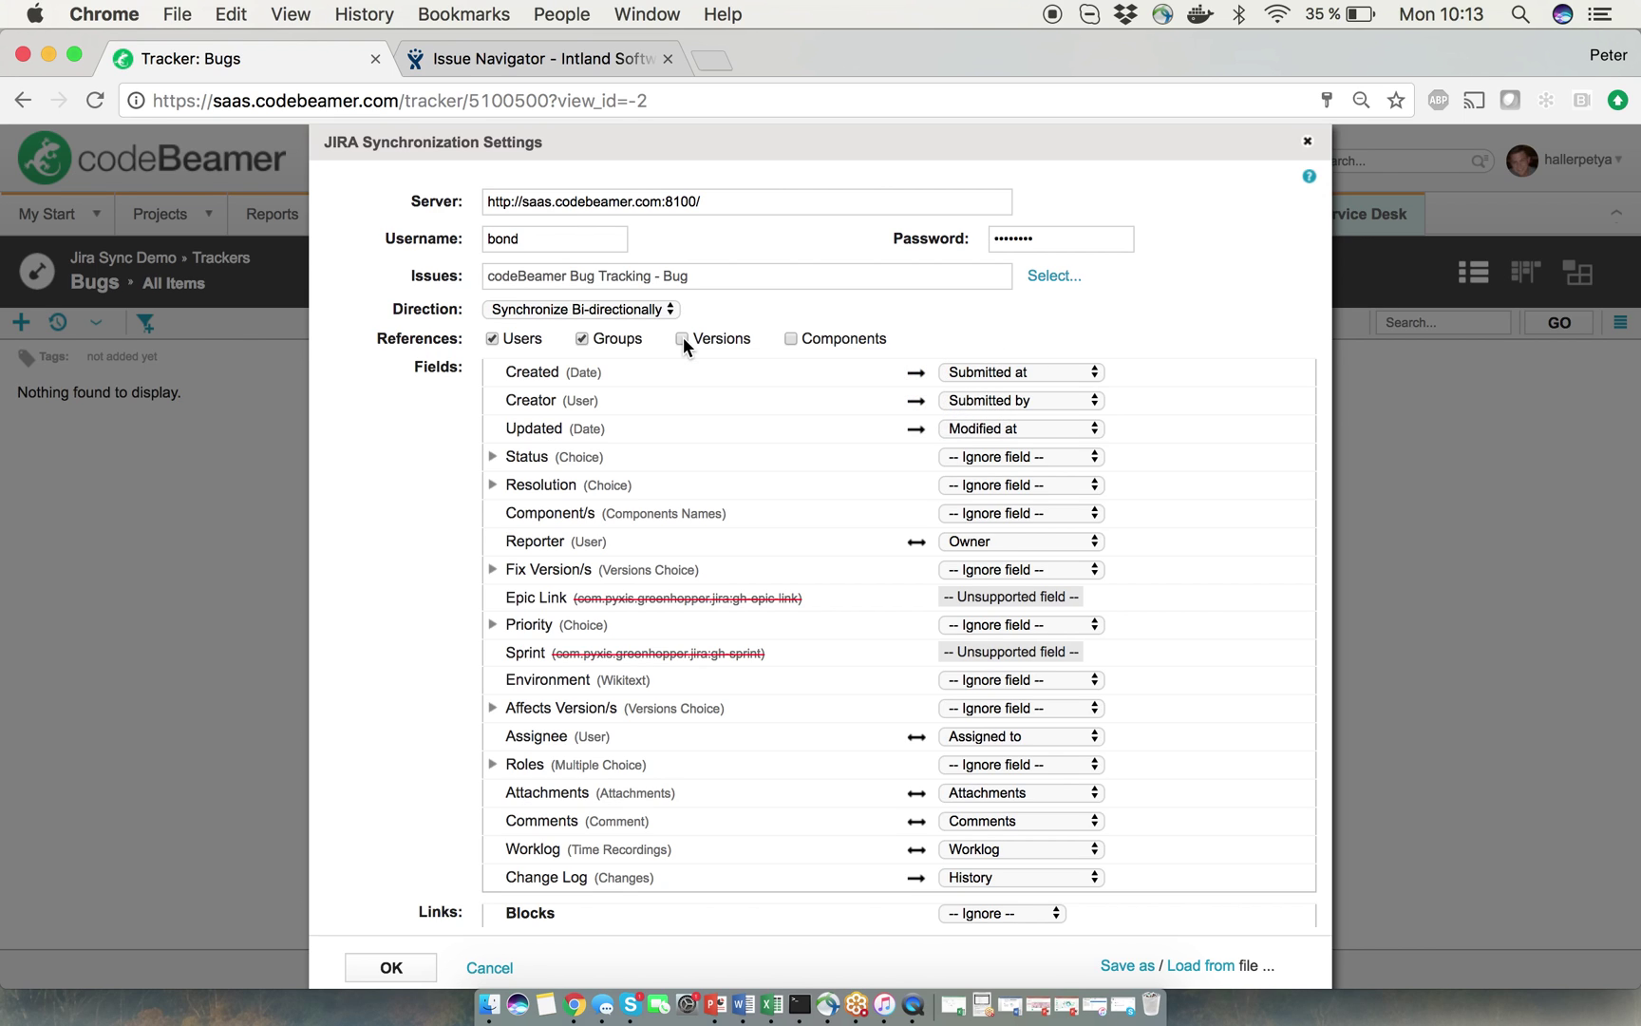
{"action": "left_click", "coordinate": [682, 338]}
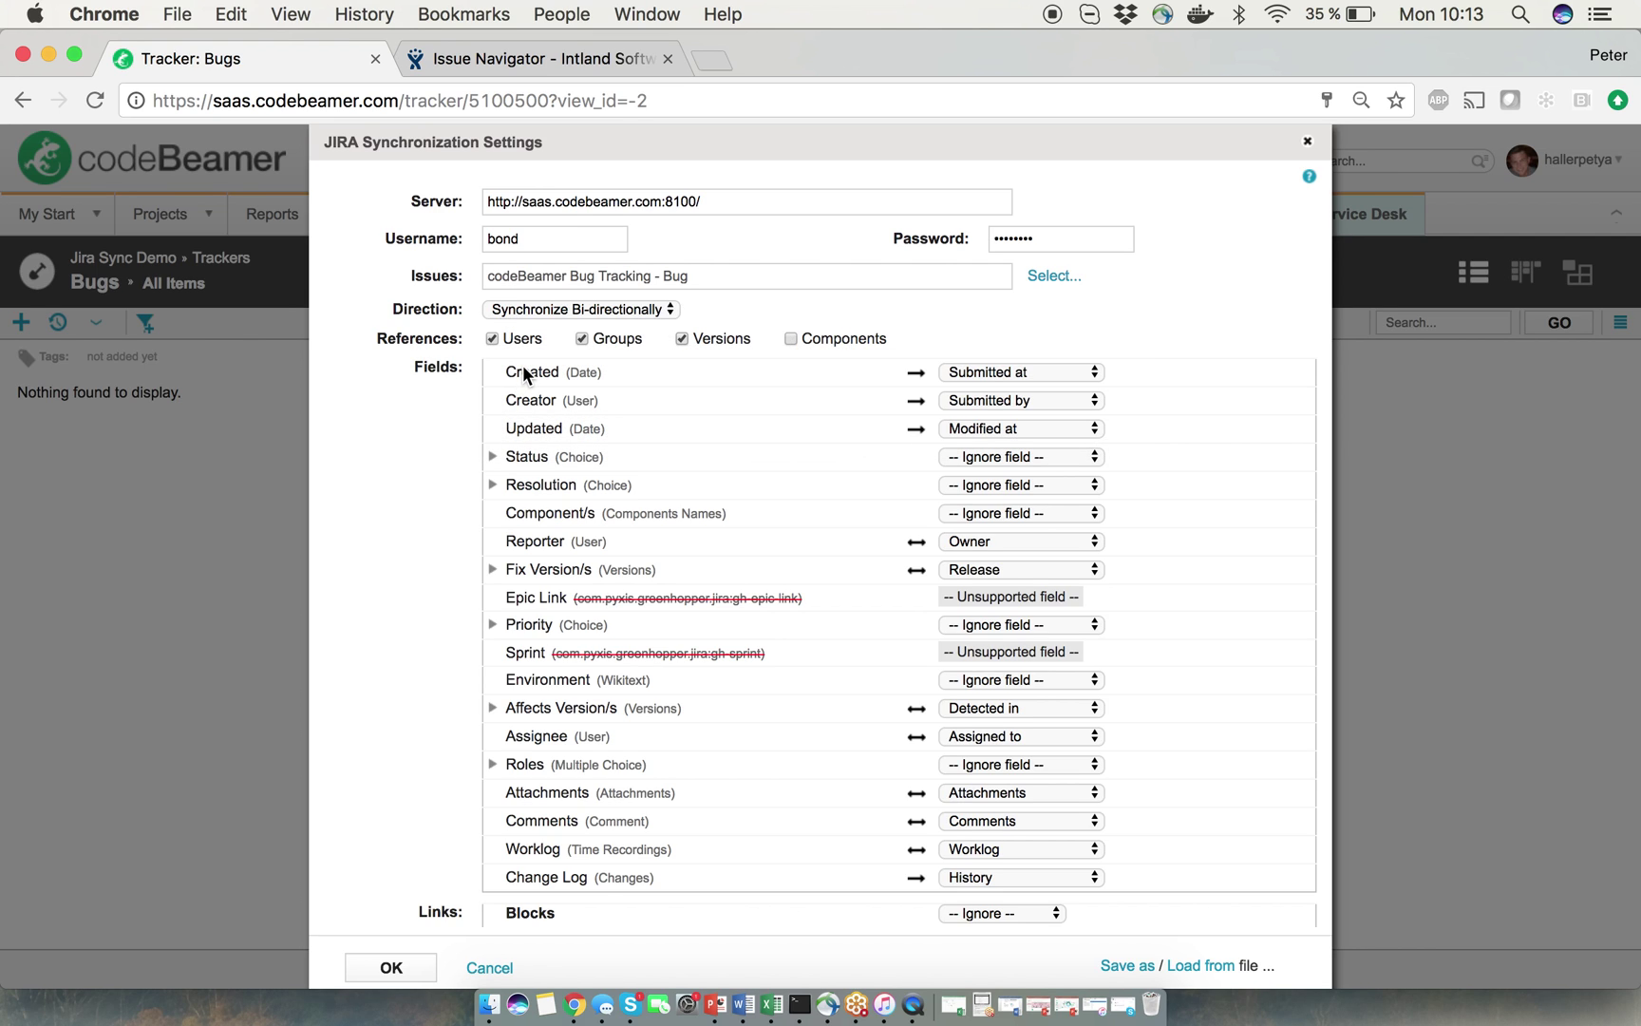
{"action": "left_click", "coordinate": [493, 457]}
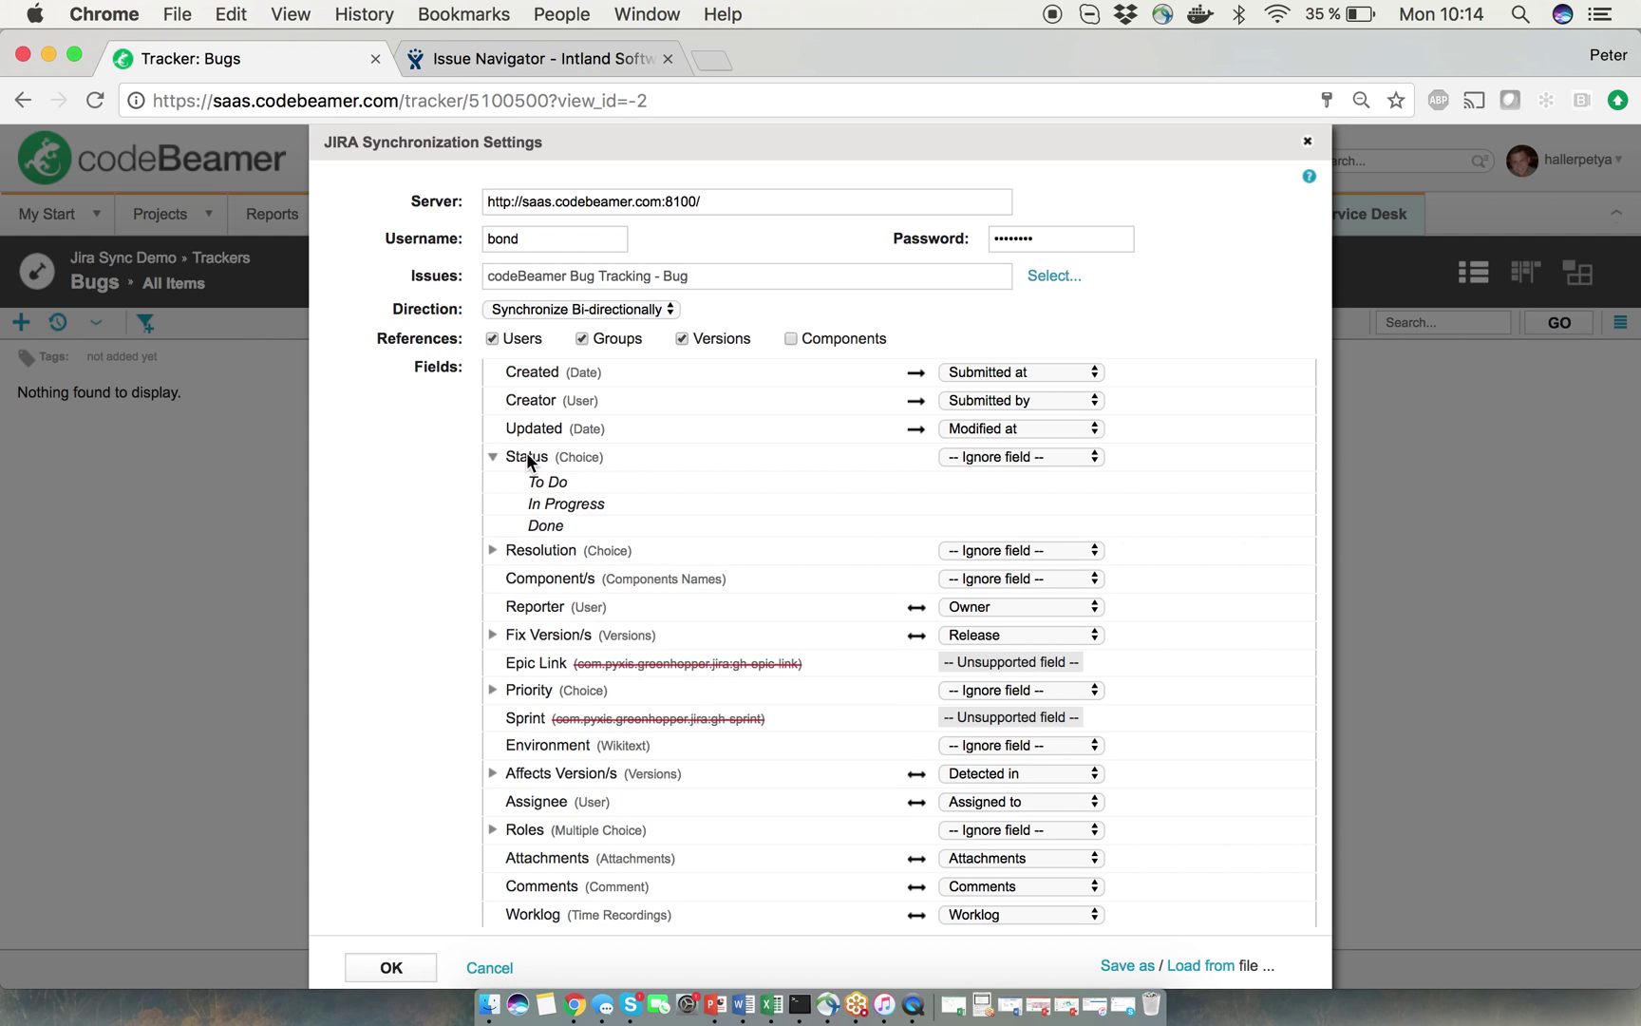
- Map Jira Status to codeBeamer Status, with To Do as New and Done as Resolved
{"action": "left_click", "coordinate": [1012, 457]}
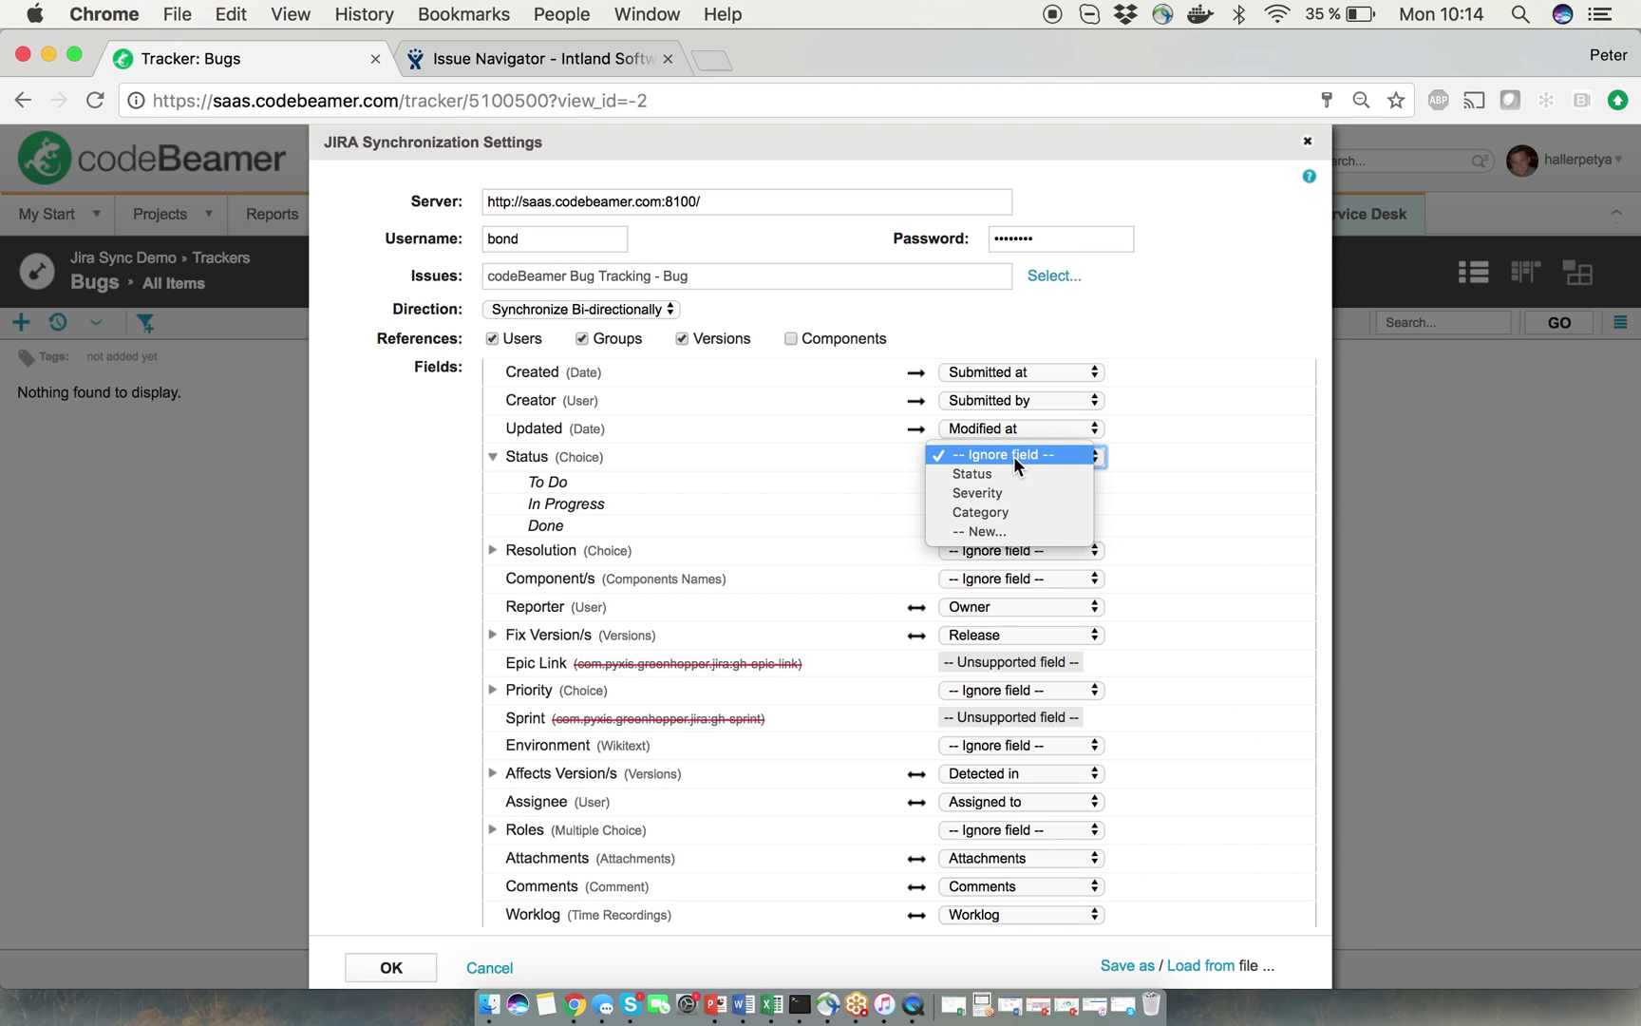
{"action": "left_click", "coordinate": [1013, 472]}
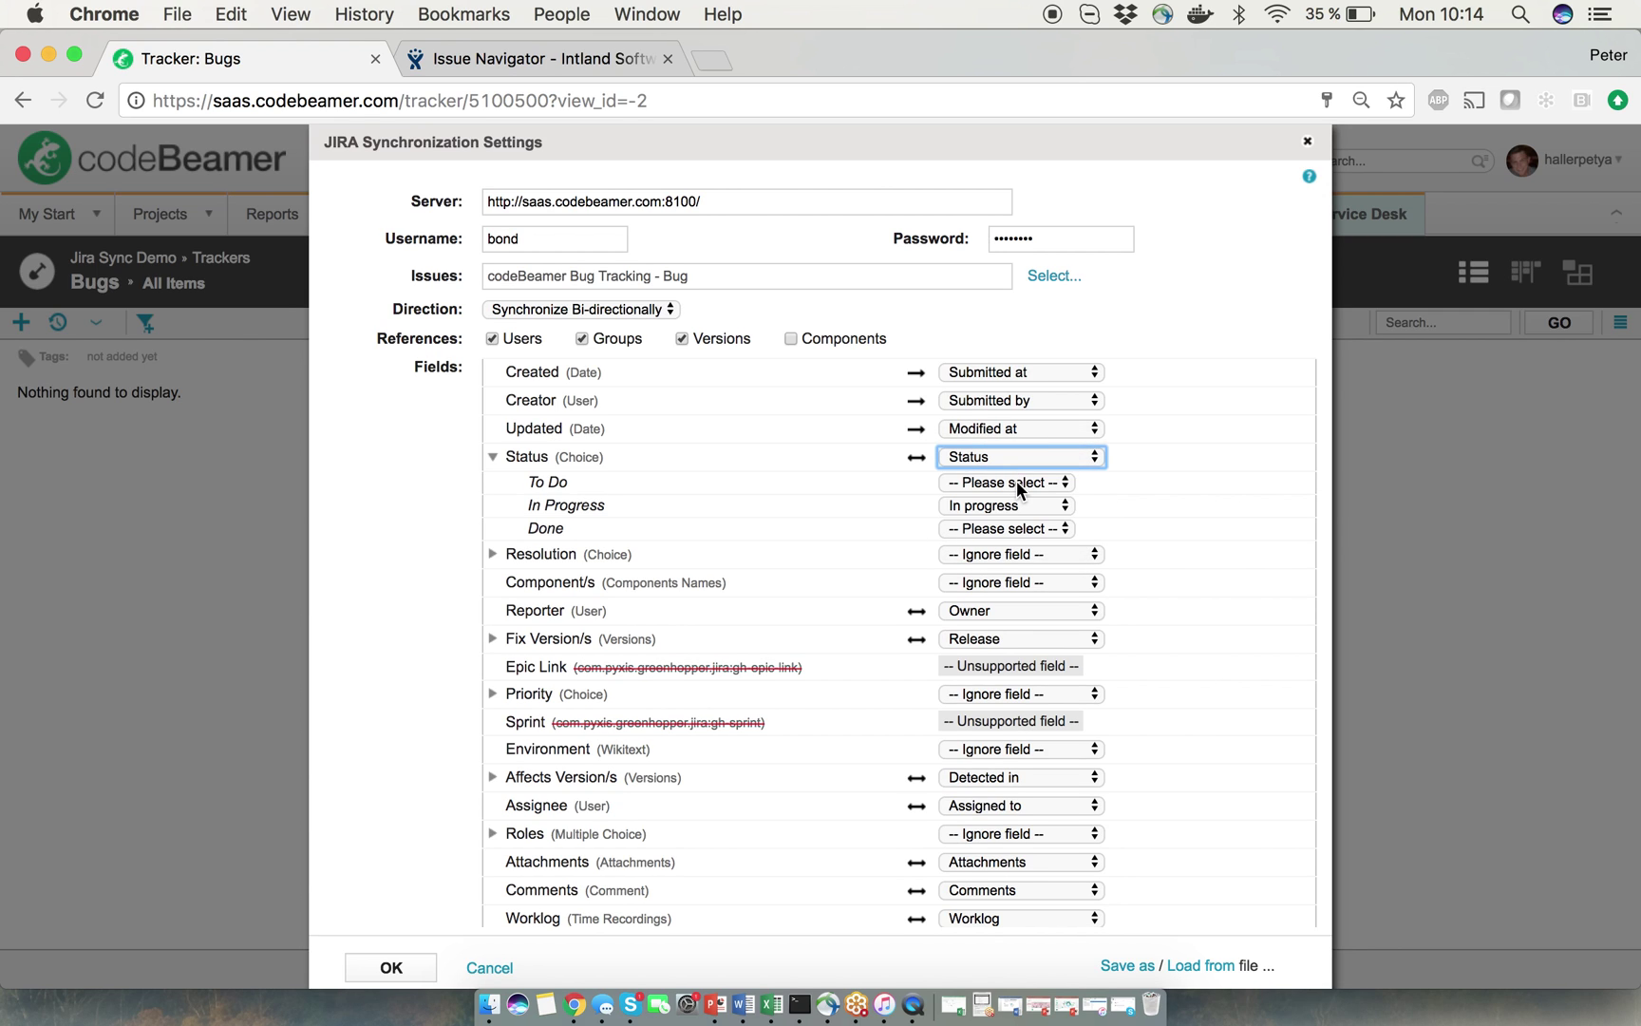
{"action": "left_click", "coordinate": [1017, 486]}
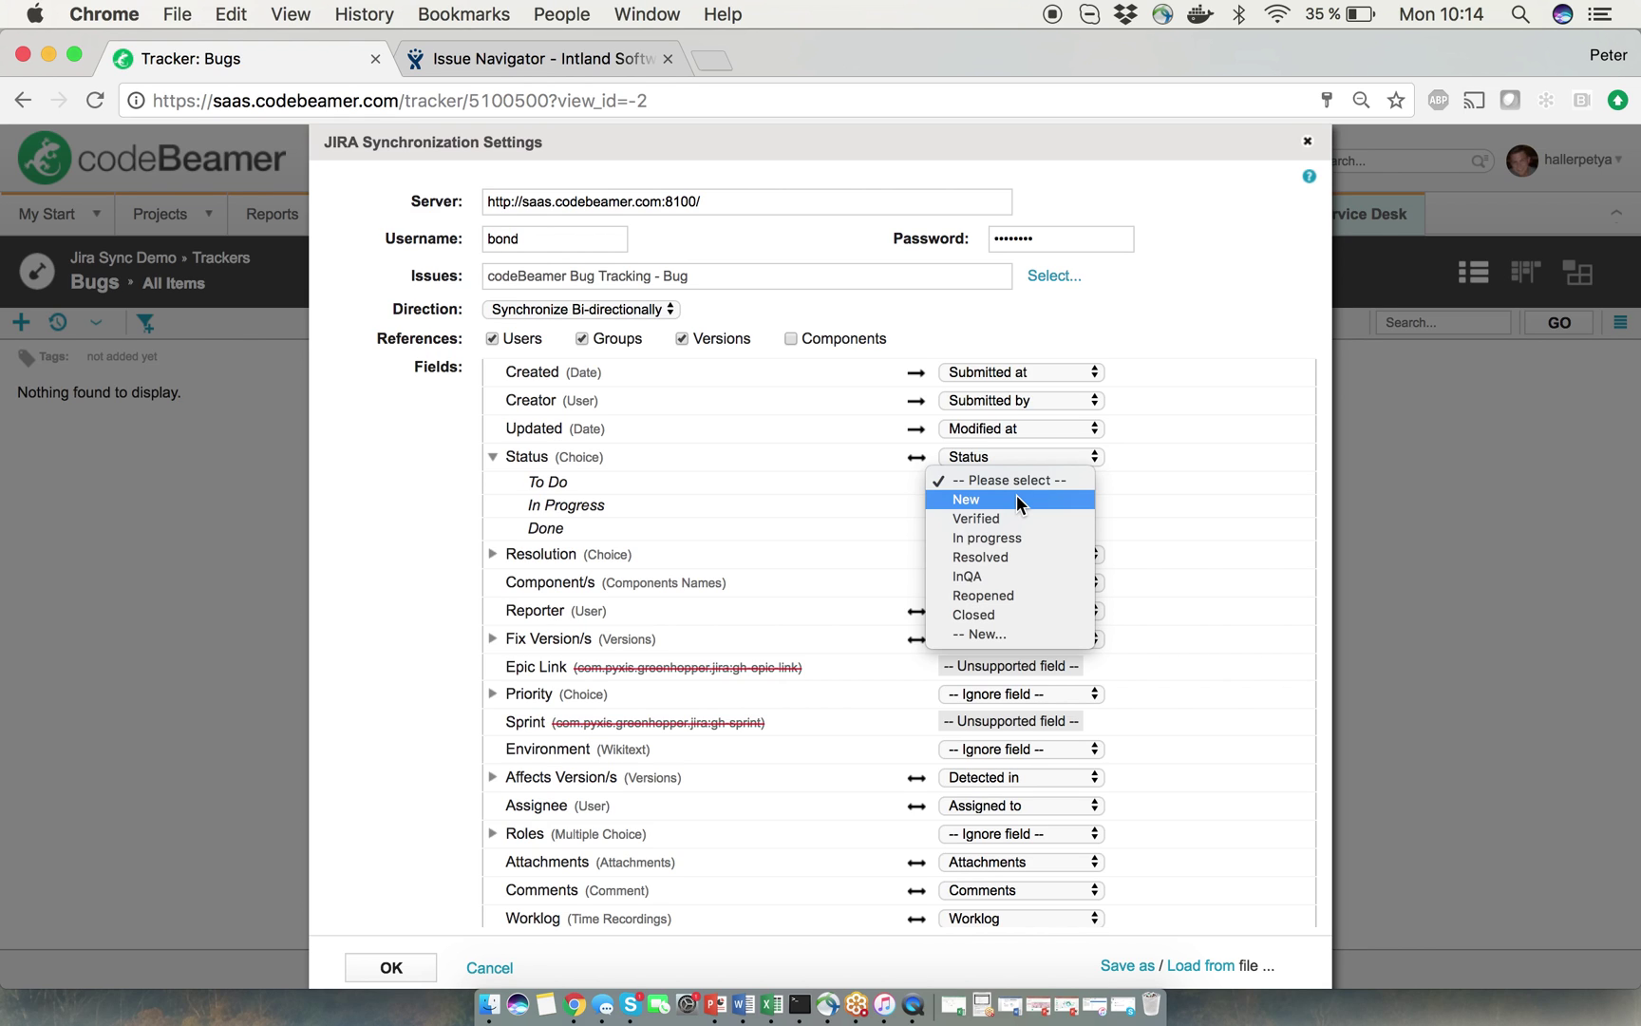
{"action": "left_click", "coordinate": [1017, 498]}
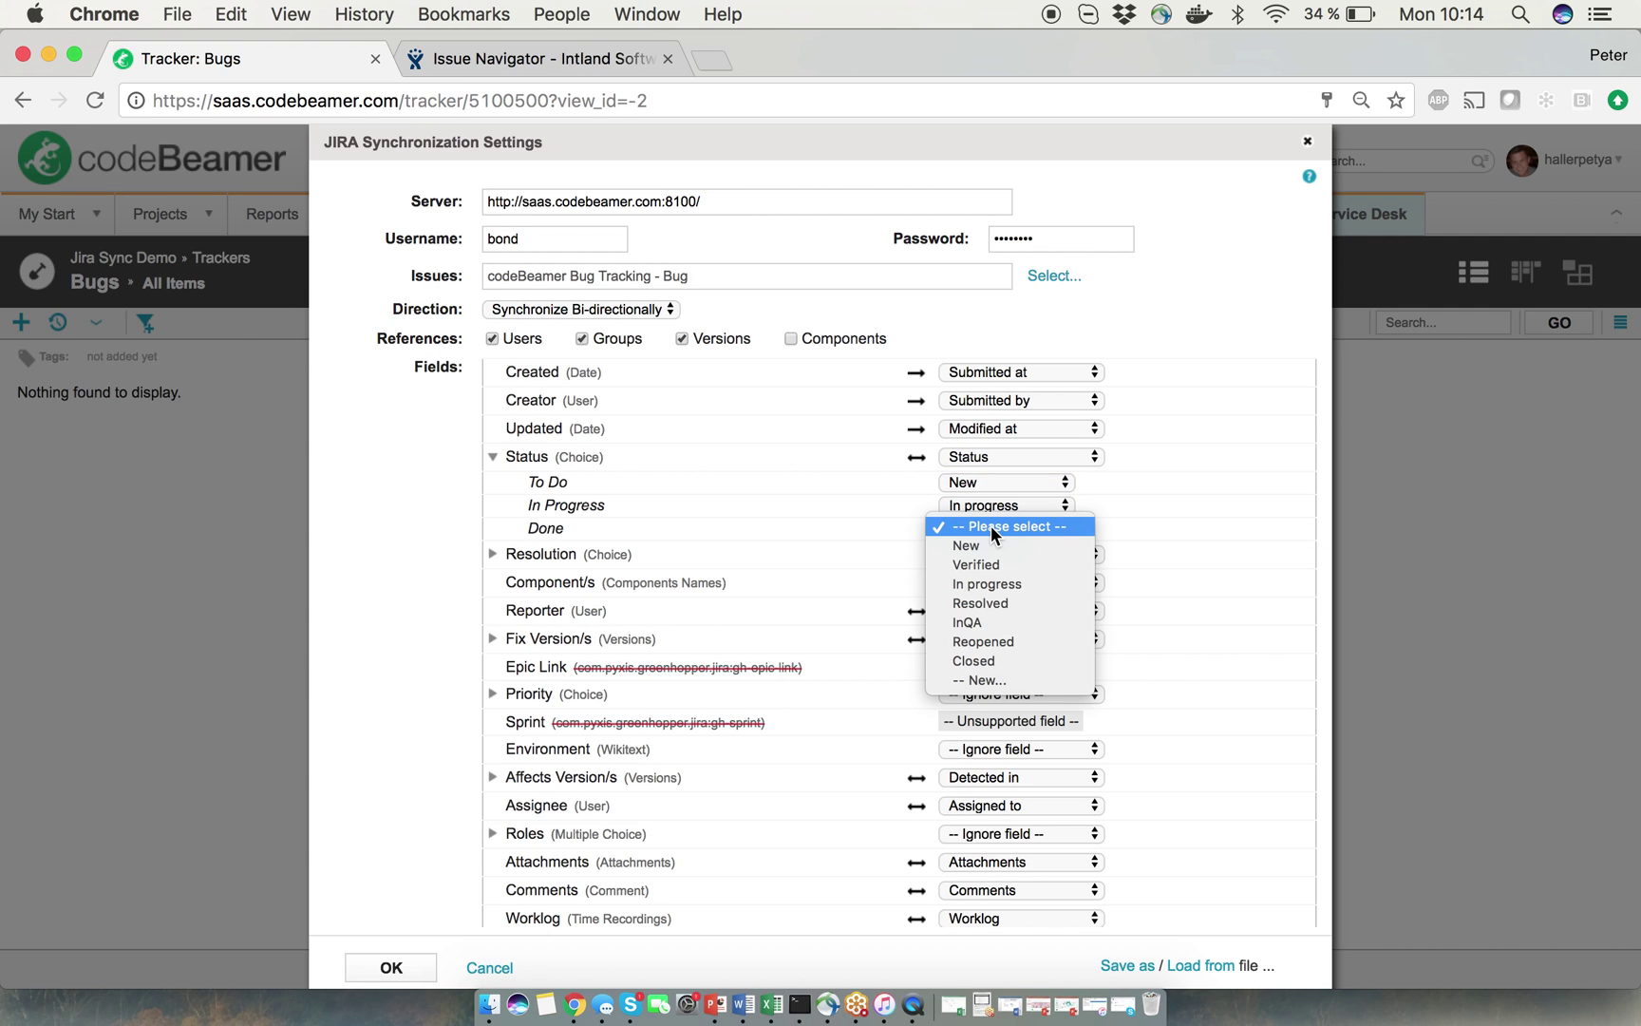
{"action": "left_click", "coordinate": [989, 602]}
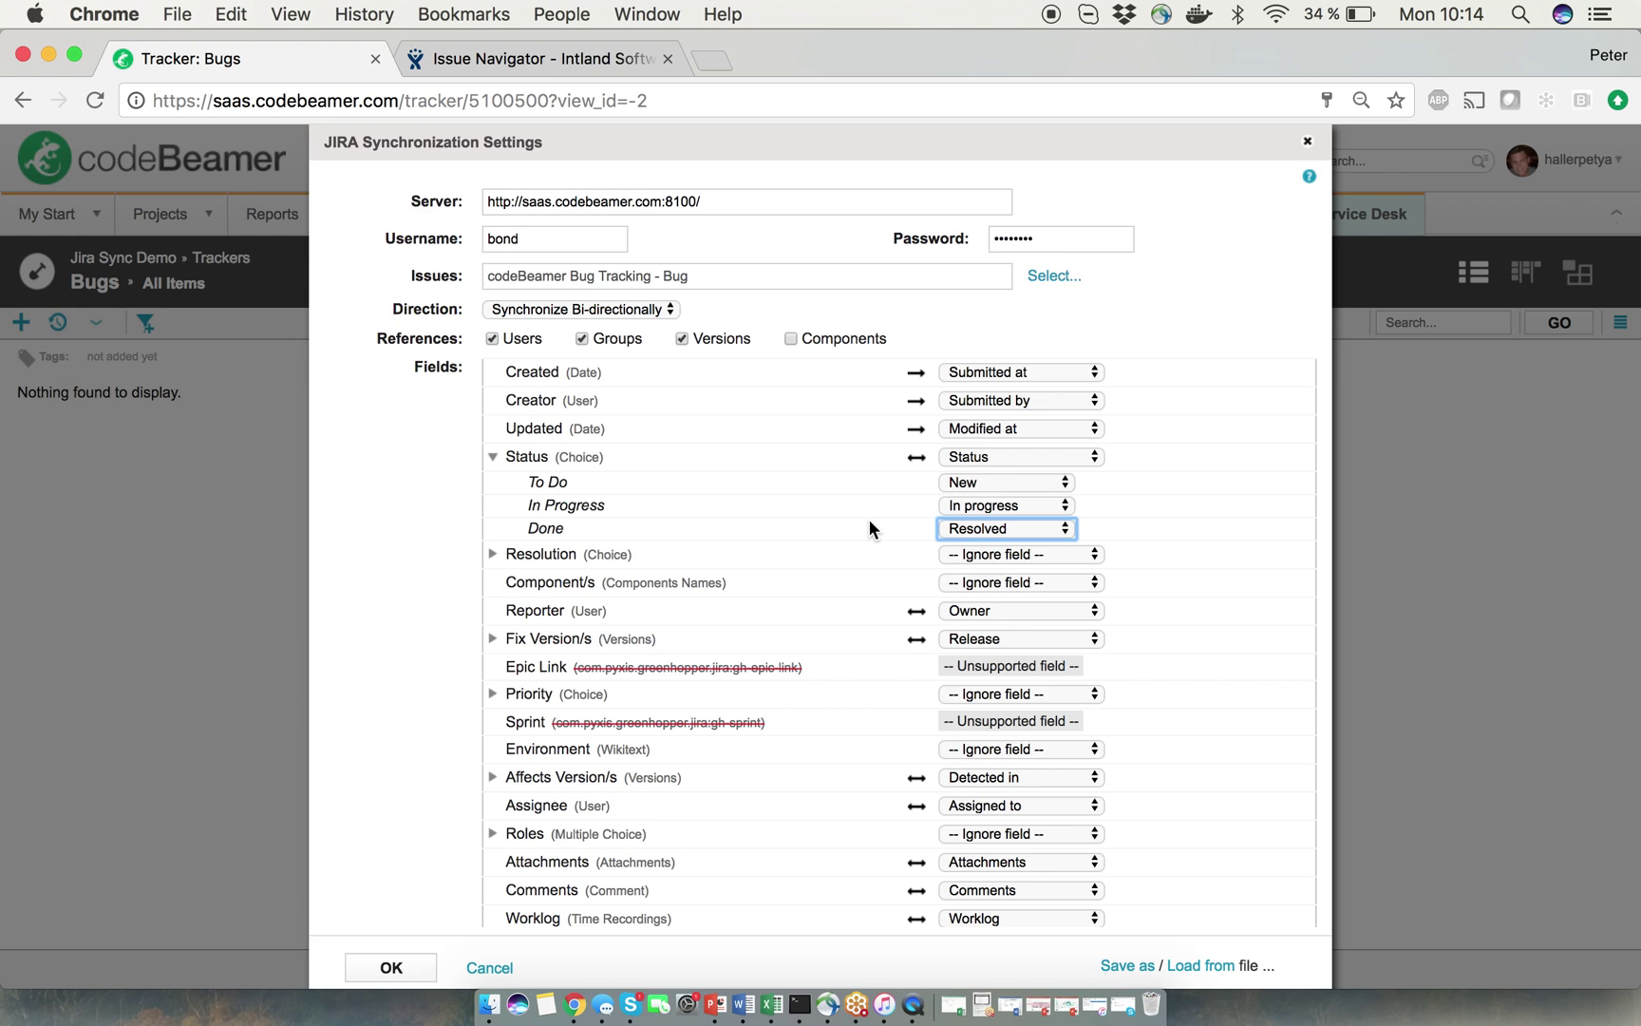
{"action": "left_click", "coordinate": [492, 553]}
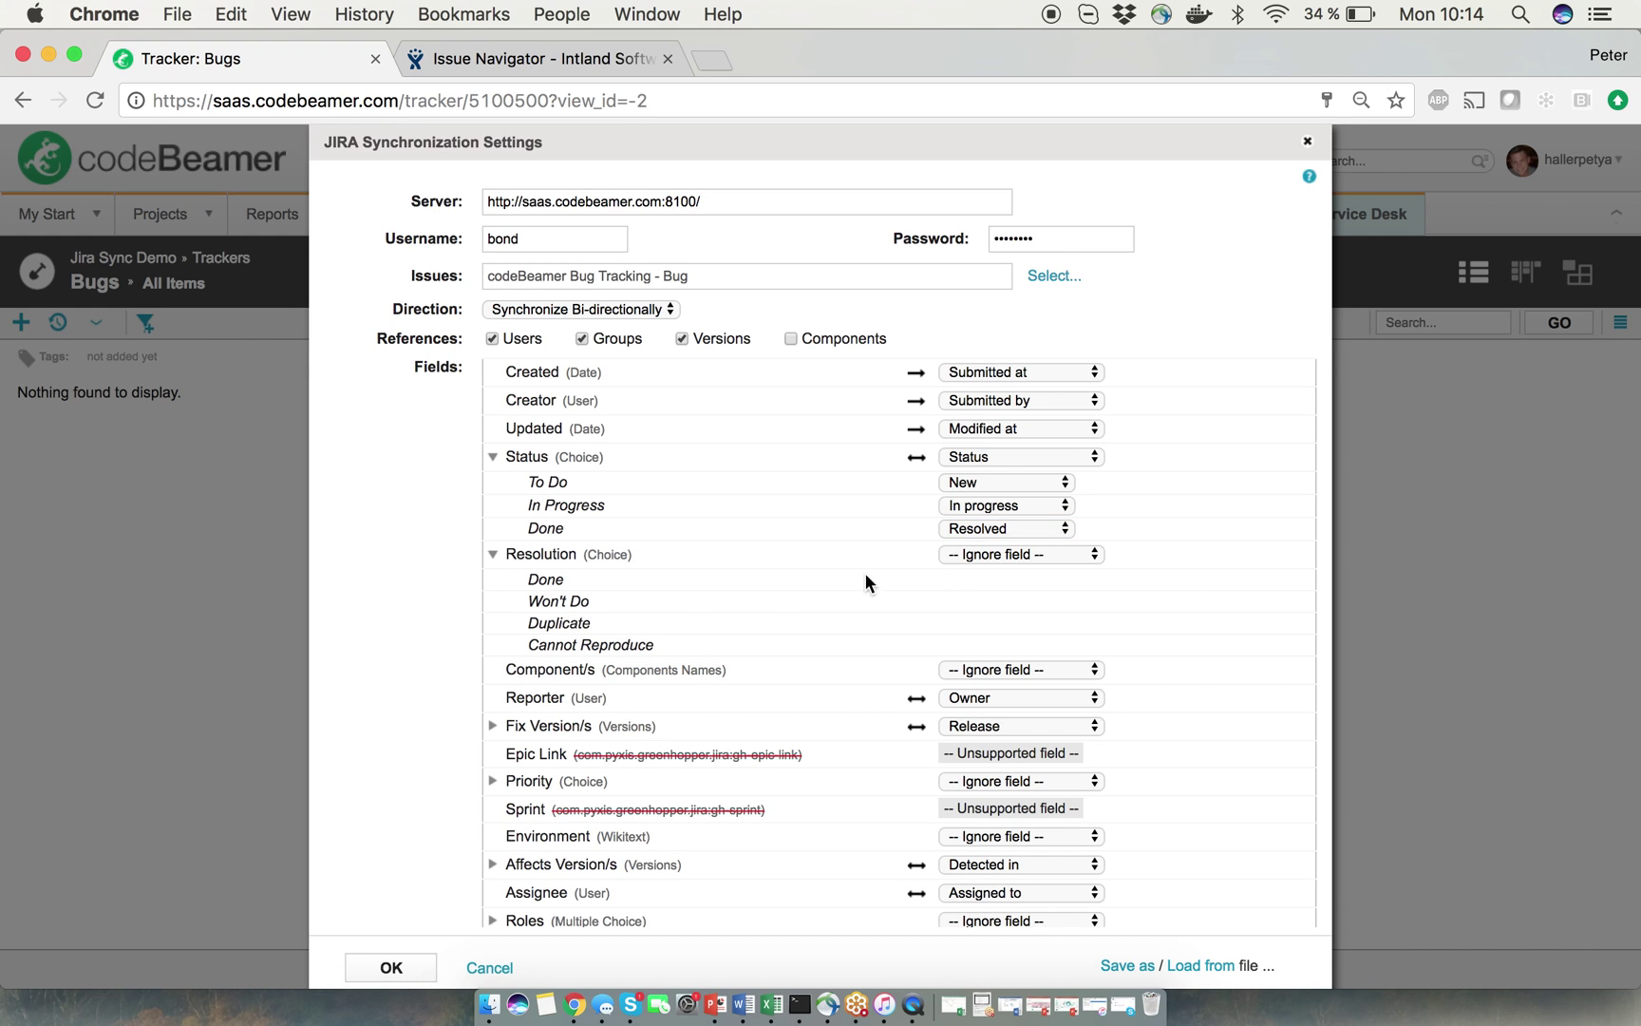
- Map Jira Resolution to Resolution: Done to Fixed, Won't Do to Won't Fix, Cannot Reproduce to Works for Me
{"action": "left_click", "coordinate": [988, 554]}
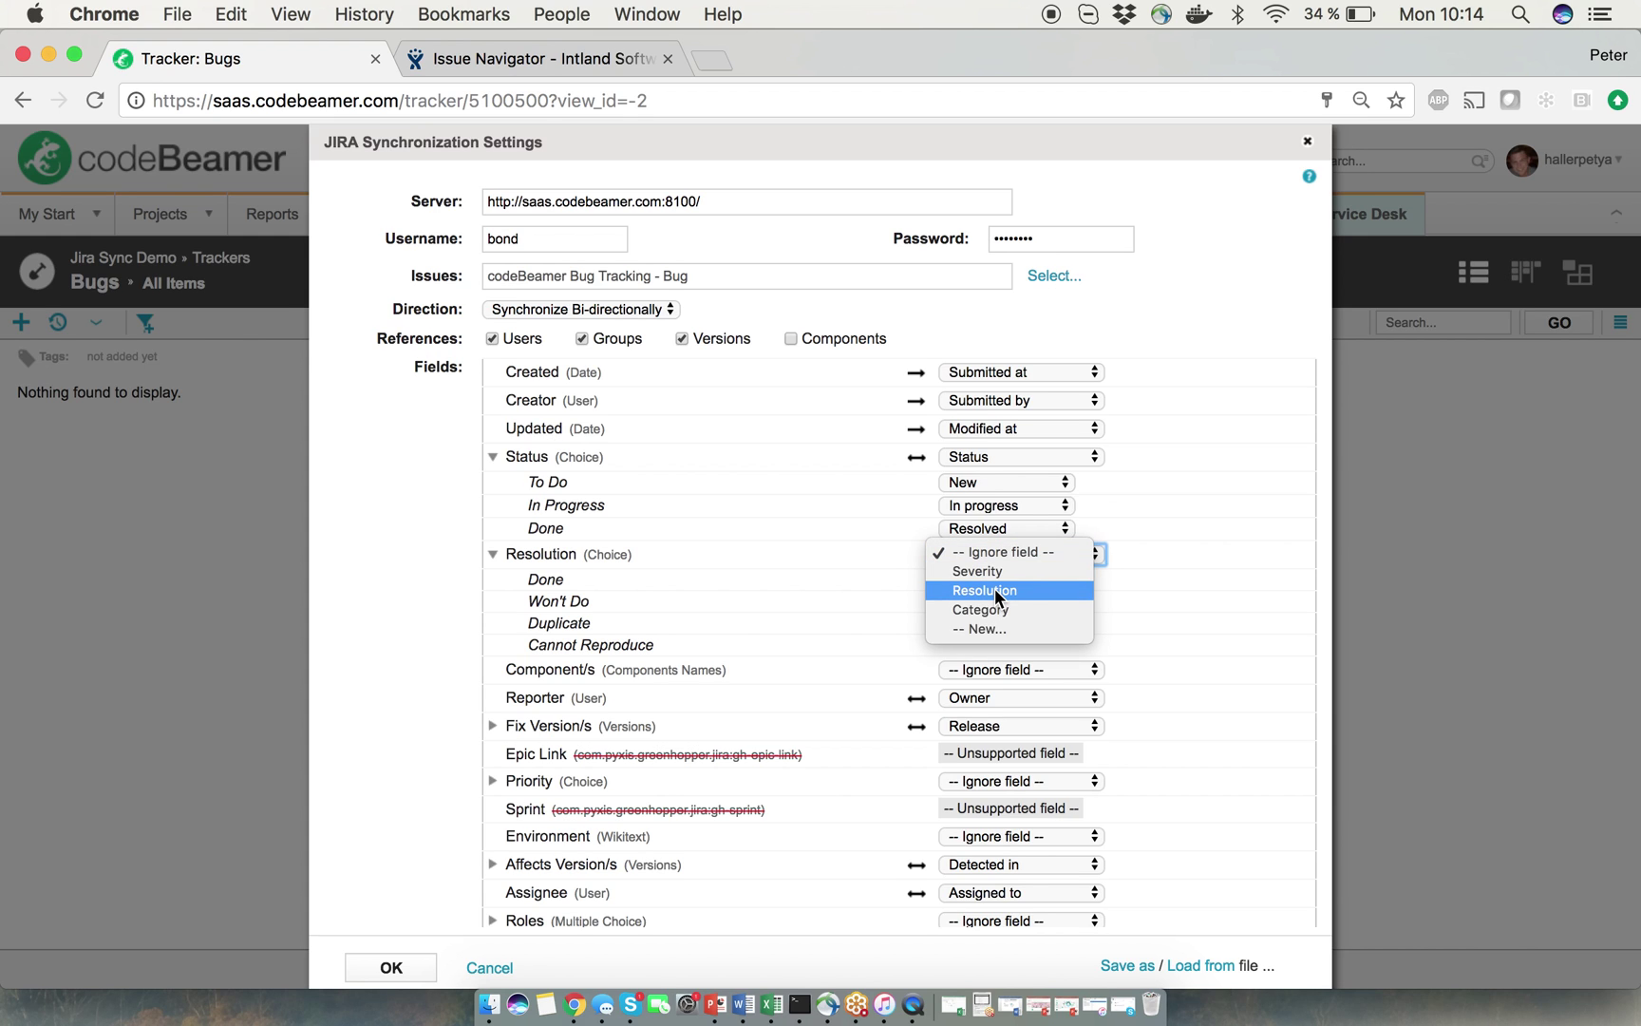
{"action": "left_click", "coordinate": [995, 589]}
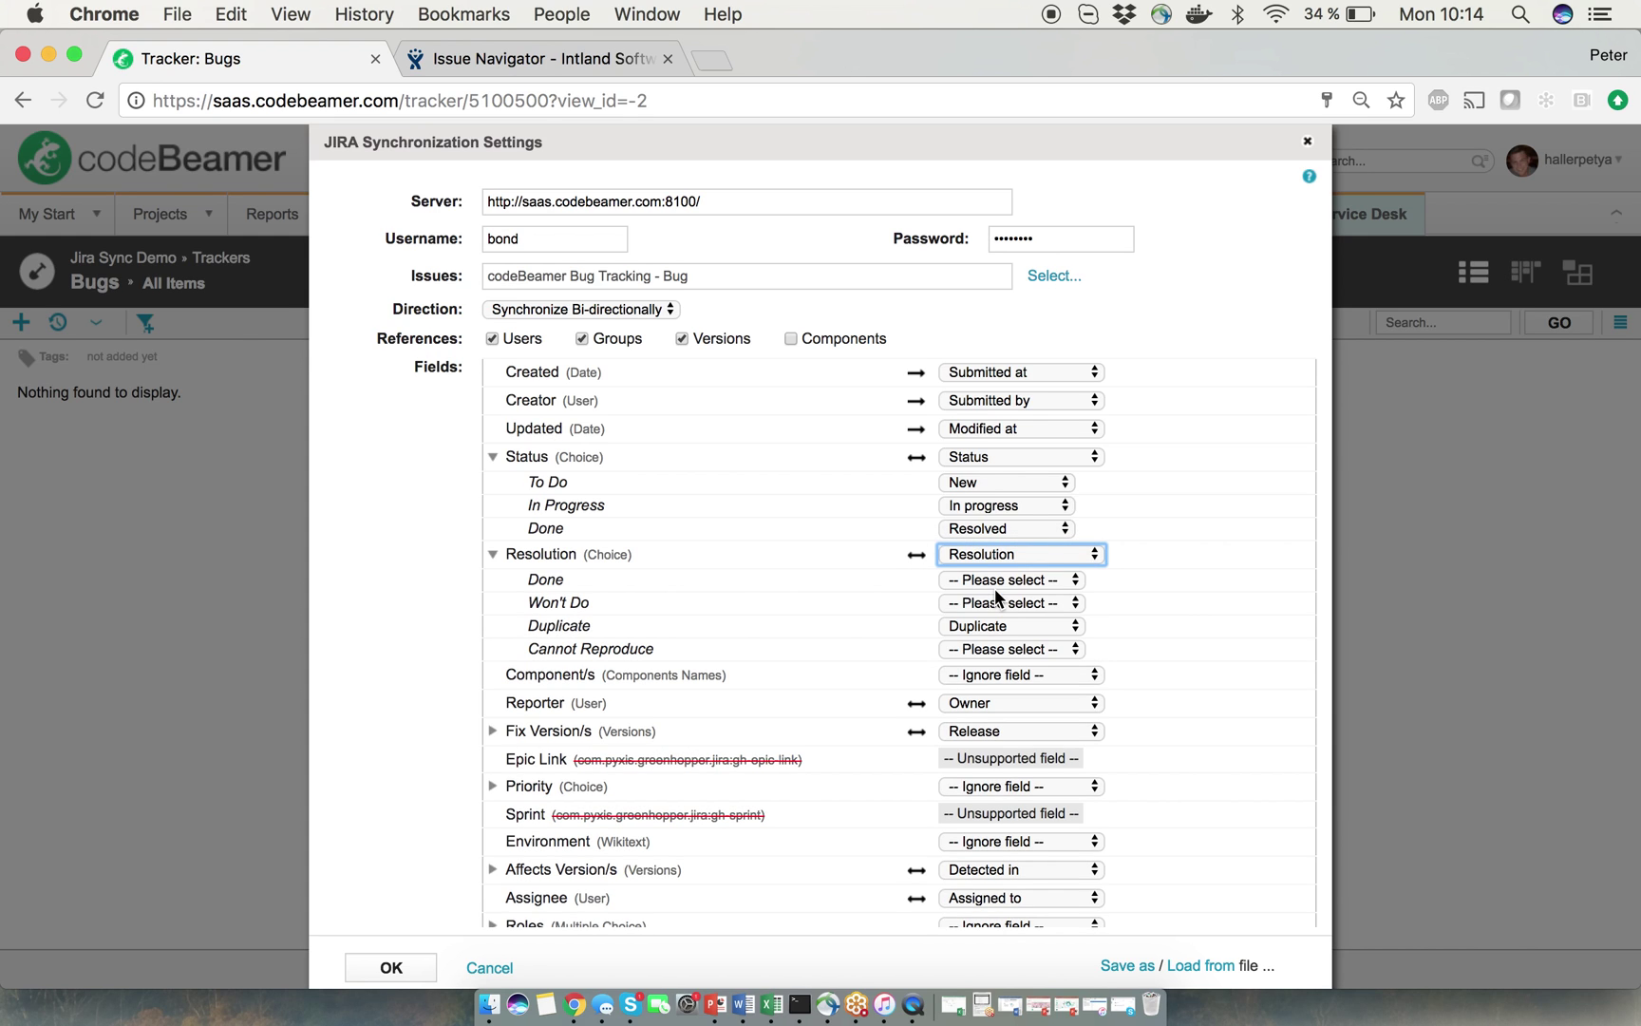
{"action": "left_click", "coordinate": [996, 578]}
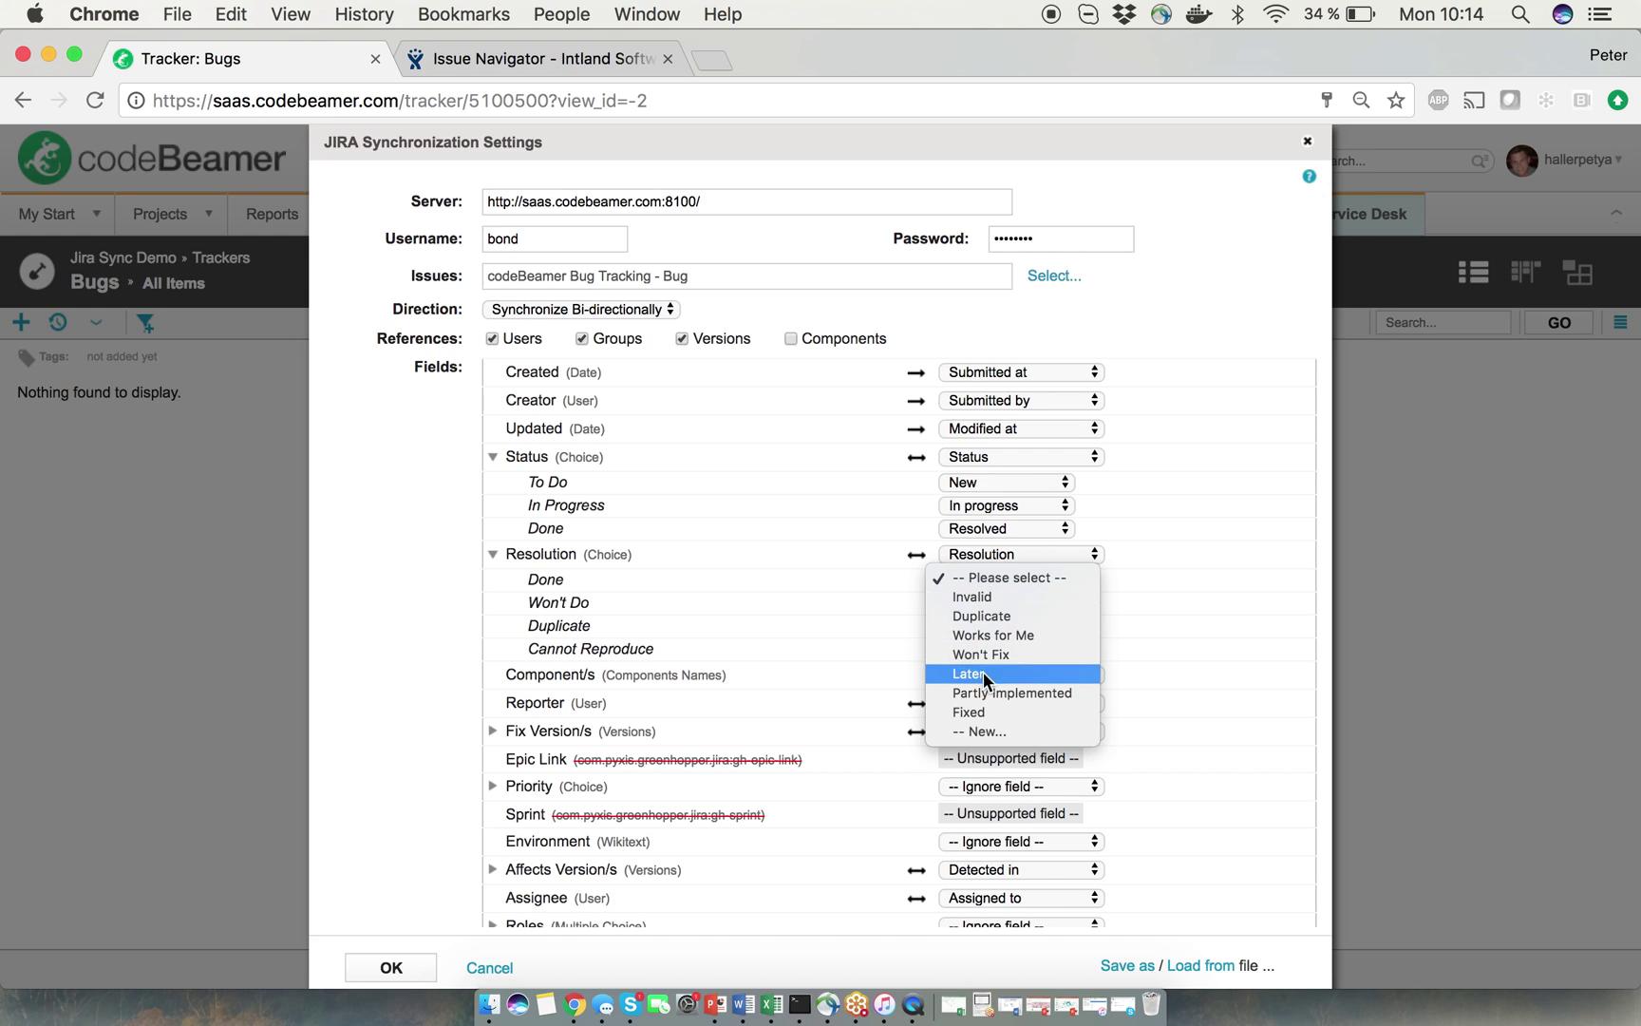
{"action": "left_click", "coordinate": [983, 712]}
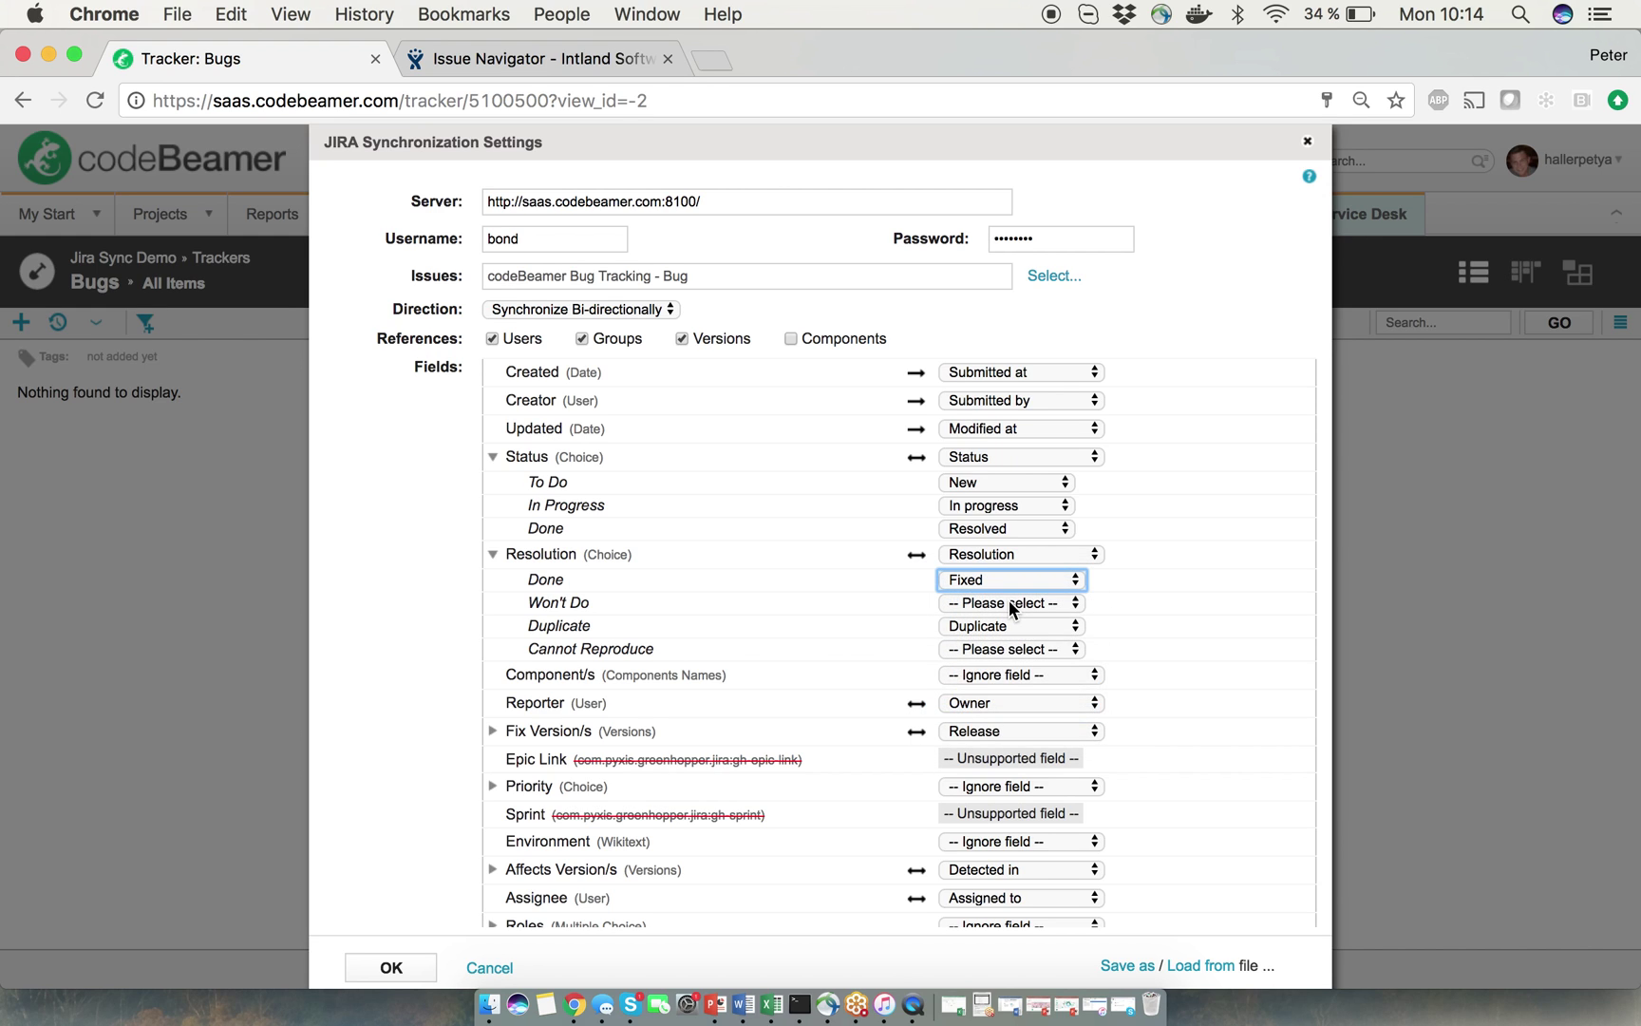
{"action": "left_click", "coordinate": [1012, 607]}
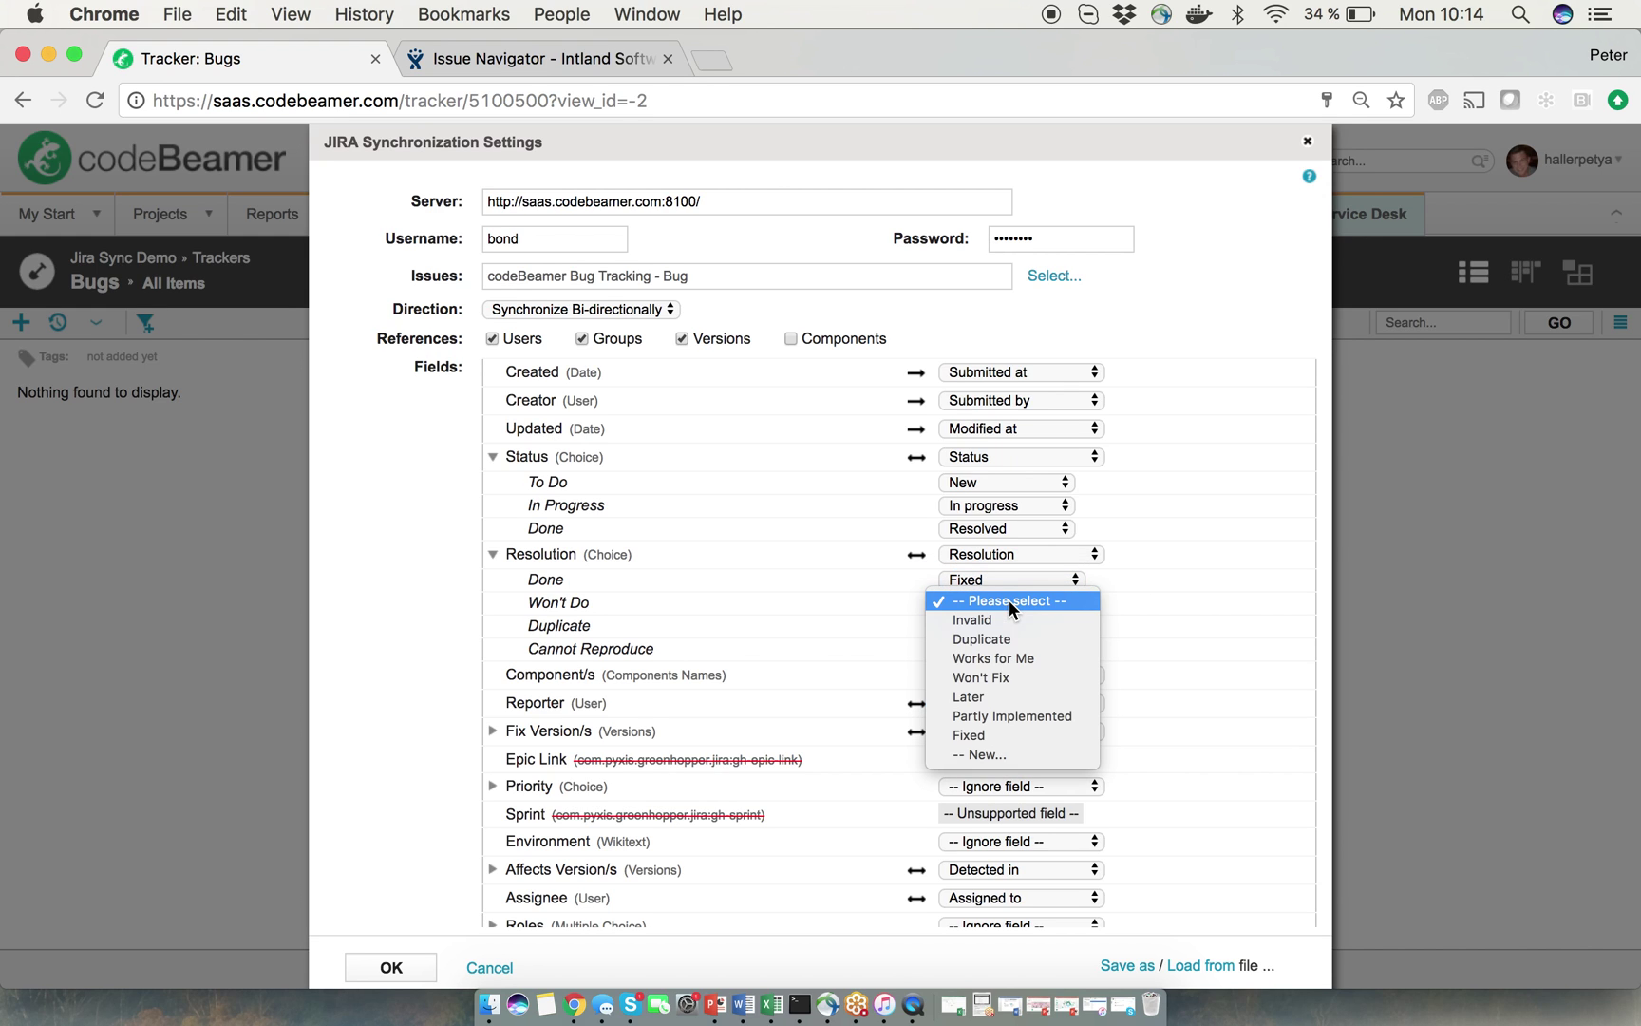
{"action": "left_click", "coordinate": [1008, 675]}
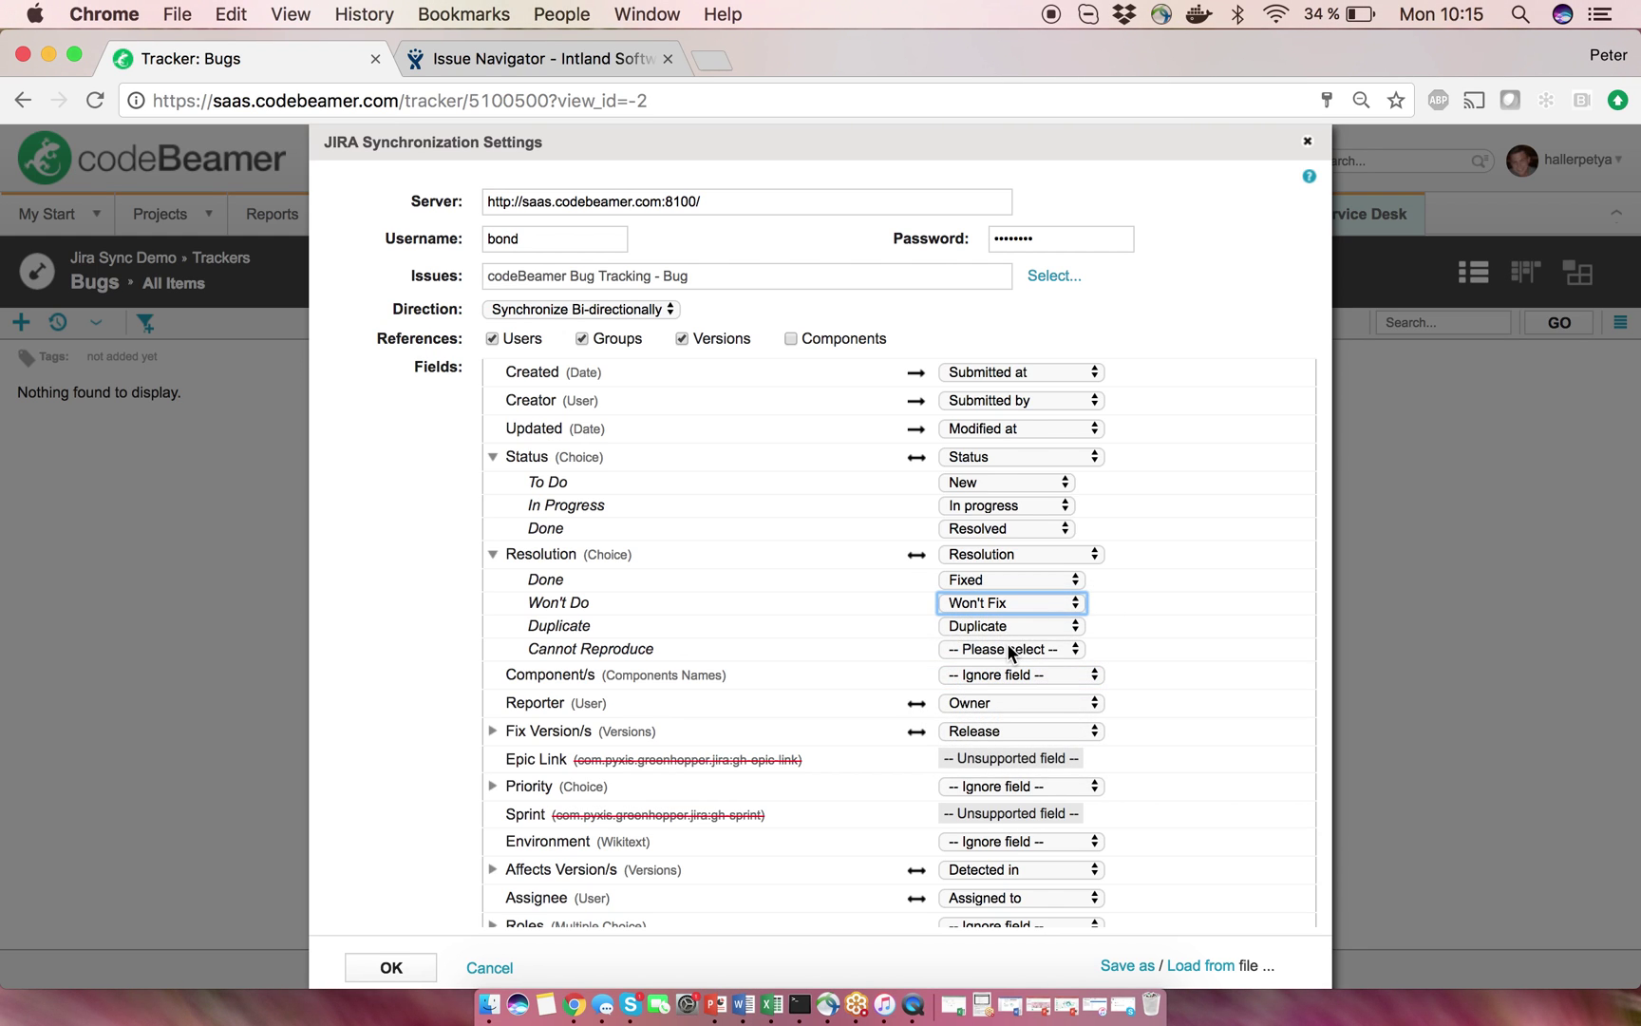
{"action": "left_click", "coordinate": [1006, 646]}
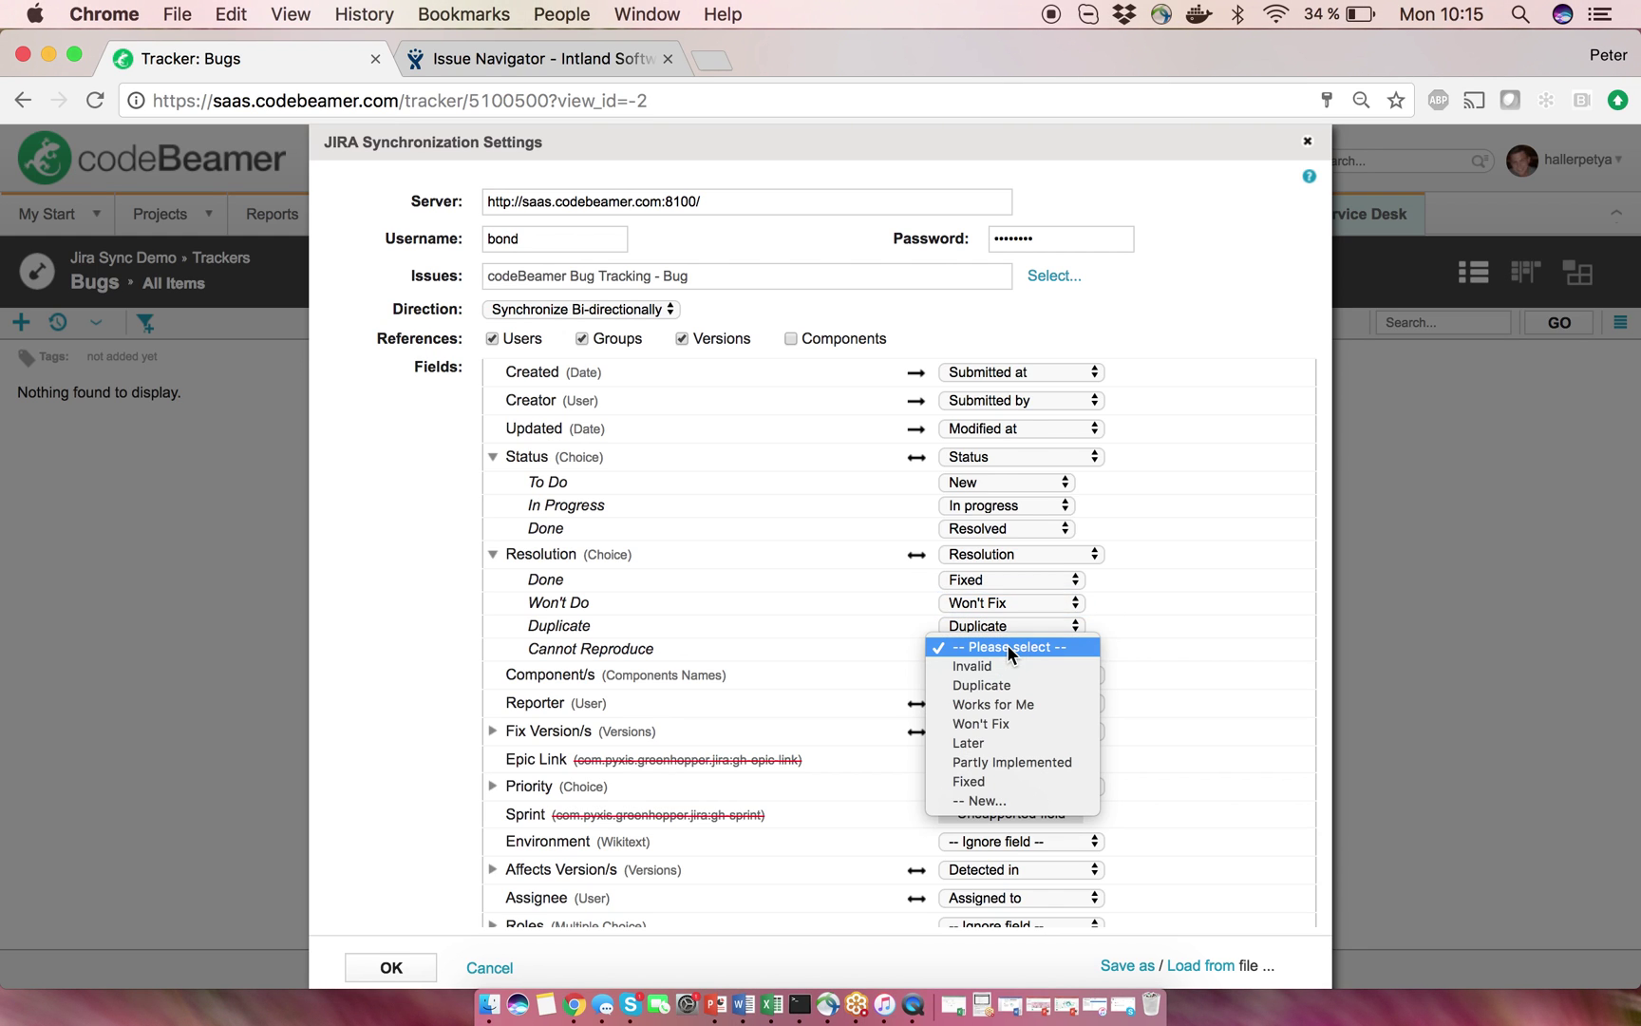
{"action": "left_click", "coordinate": [1006, 706]}
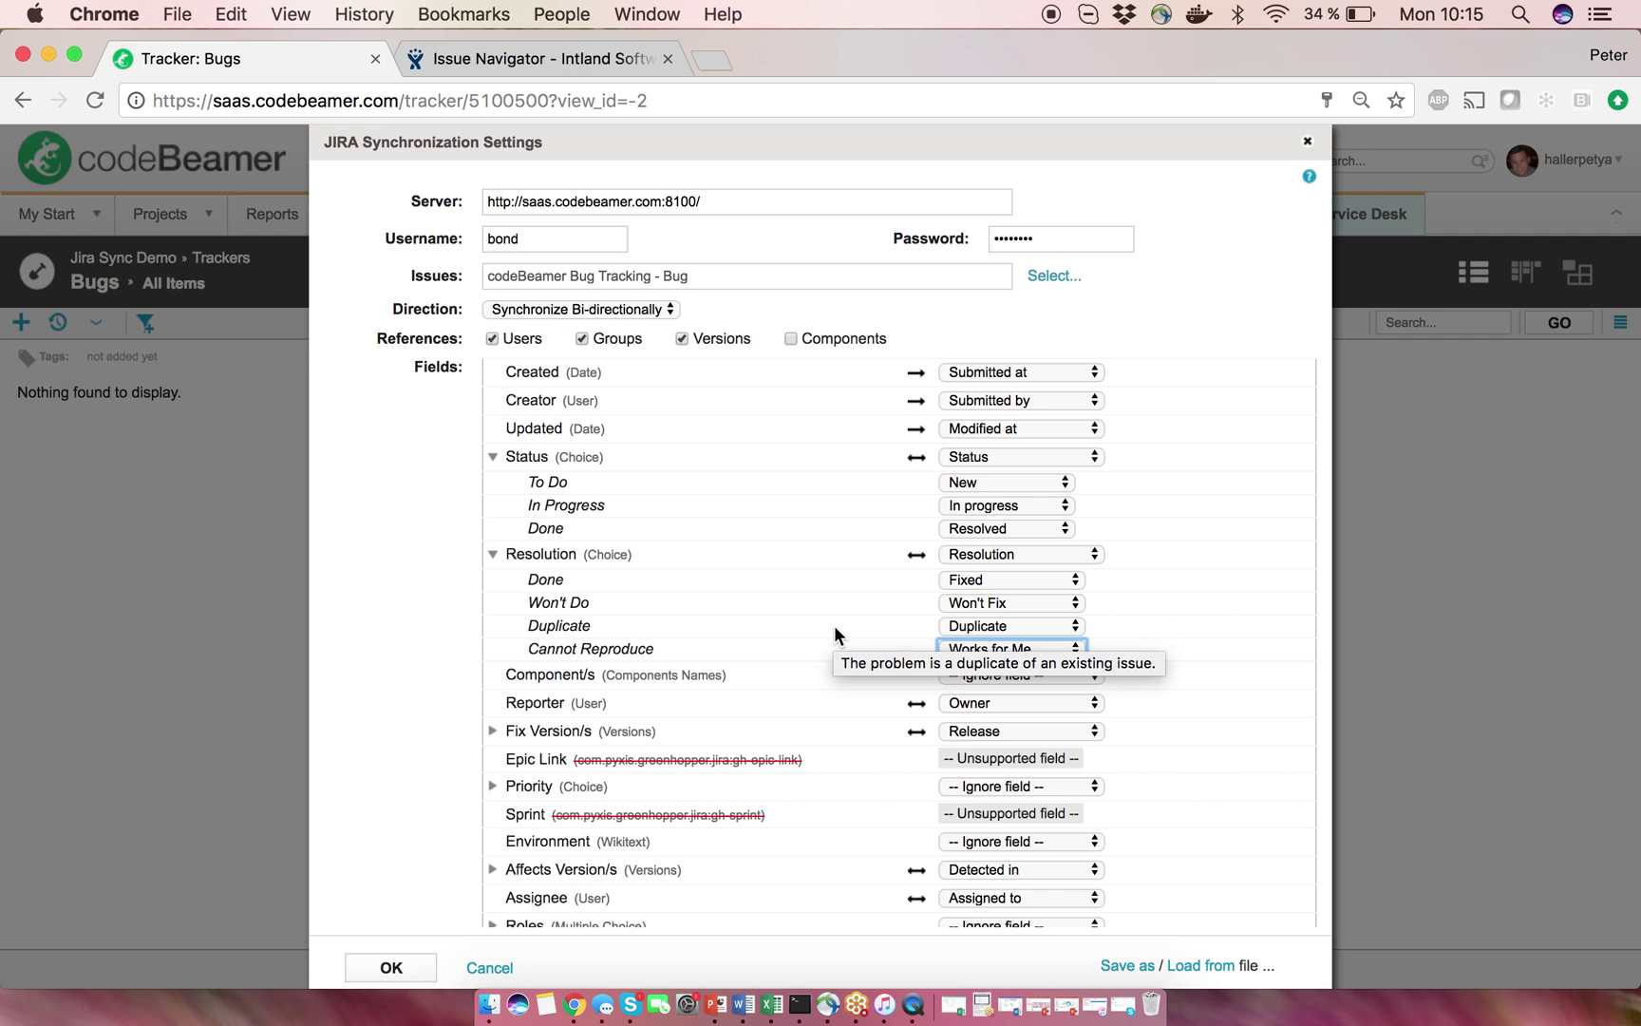
{"action": "scroll", "coordinate": [859, 729], "scroll_direction": "down", "scroll_amount": 2}
{"action": "scroll", "coordinate": [859, 728], "scroll_direction": "down", "scroll_amount": 5}
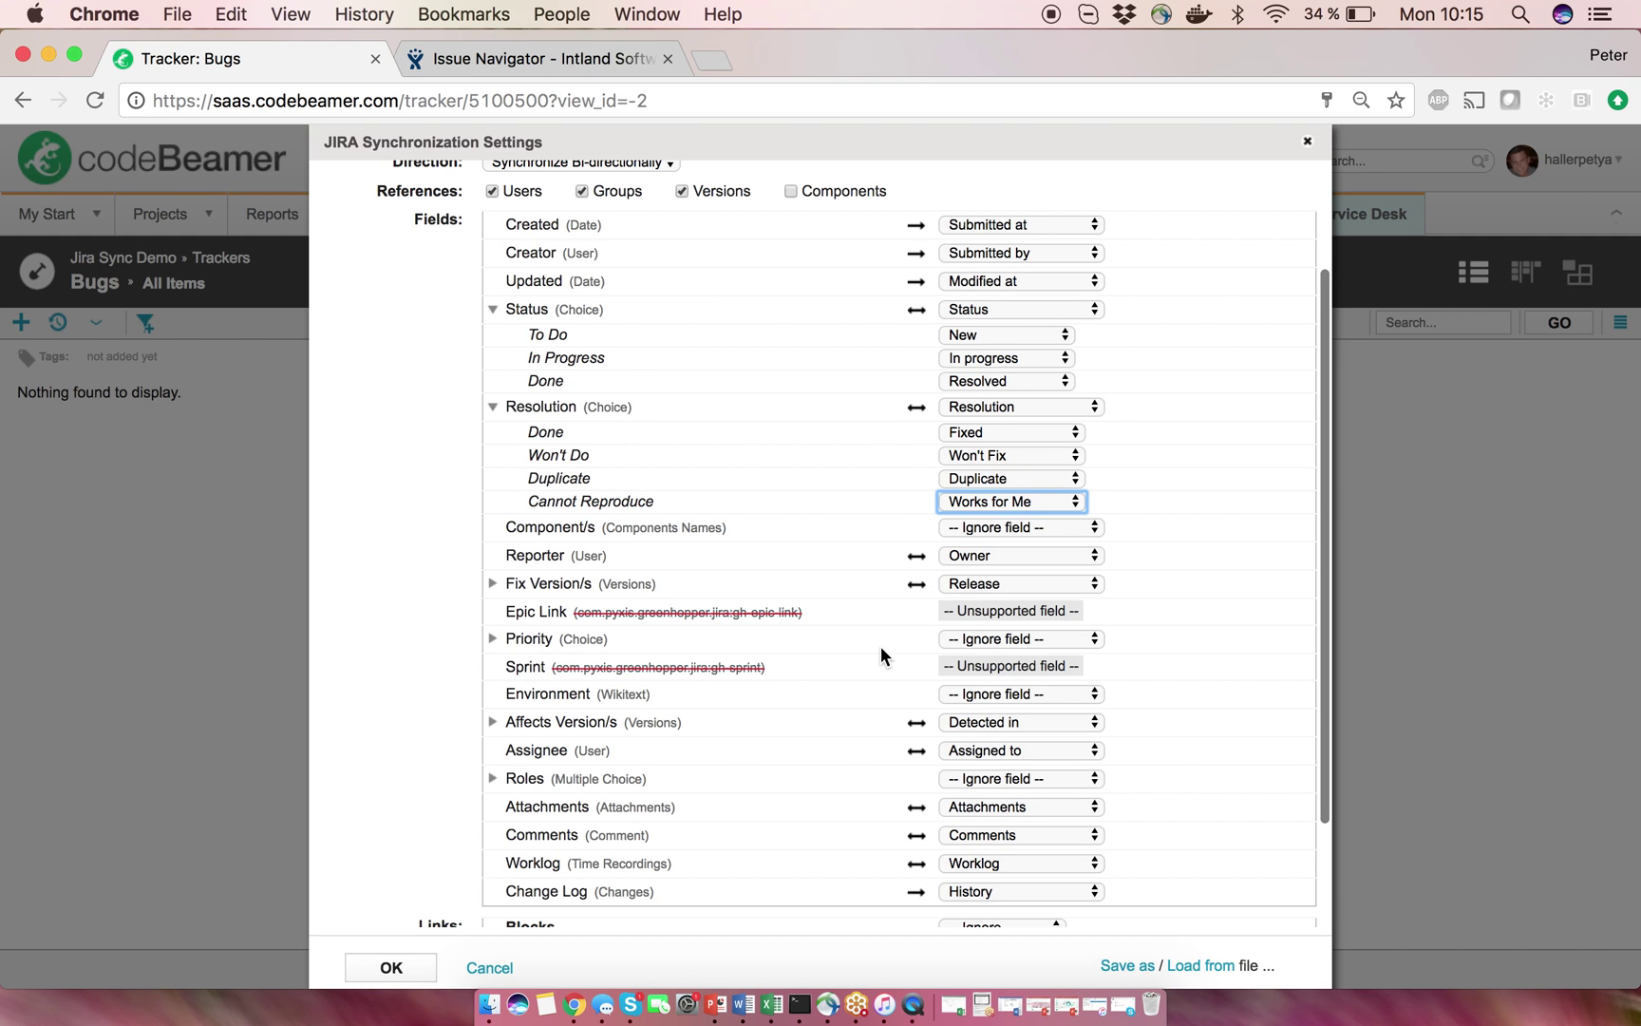
{"action": "scroll", "coordinate": [880, 647], "scroll_direction": "down", "scroll_amount": 1}
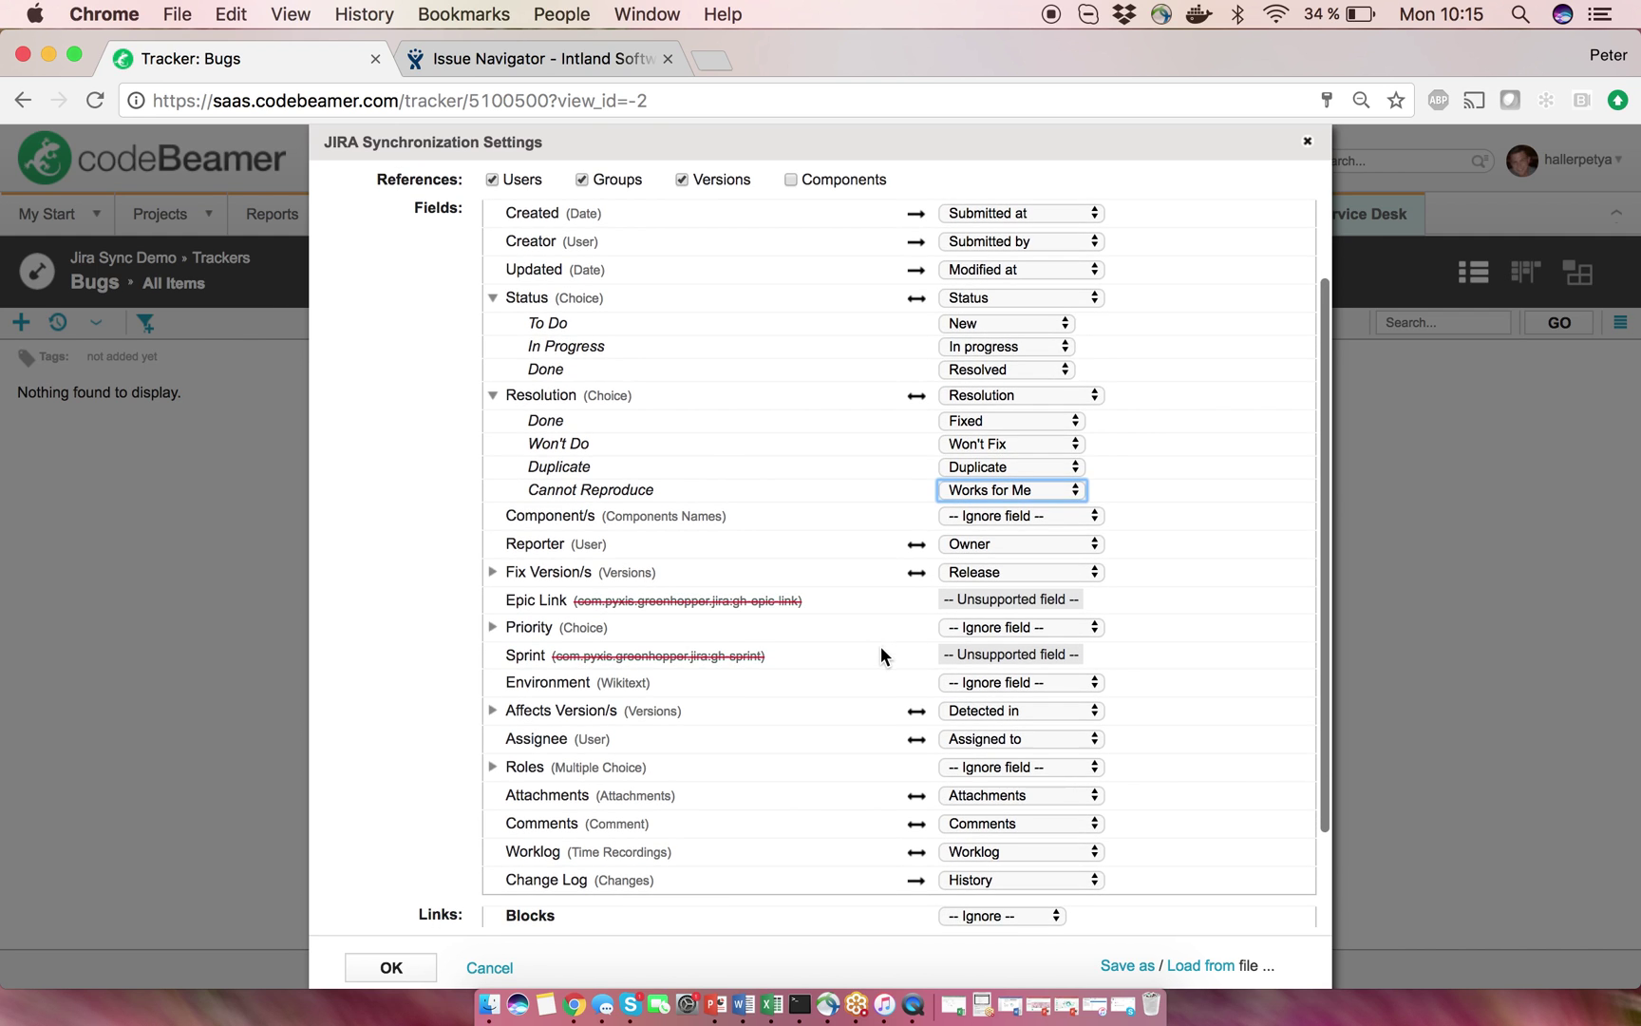
{"action": "left_click", "coordinate": [968, 634]}
- Sync Jira Priority with Priority and map Medium to a newly created Medium value
{"action": "left_click", "coordinate": [978, 646]}
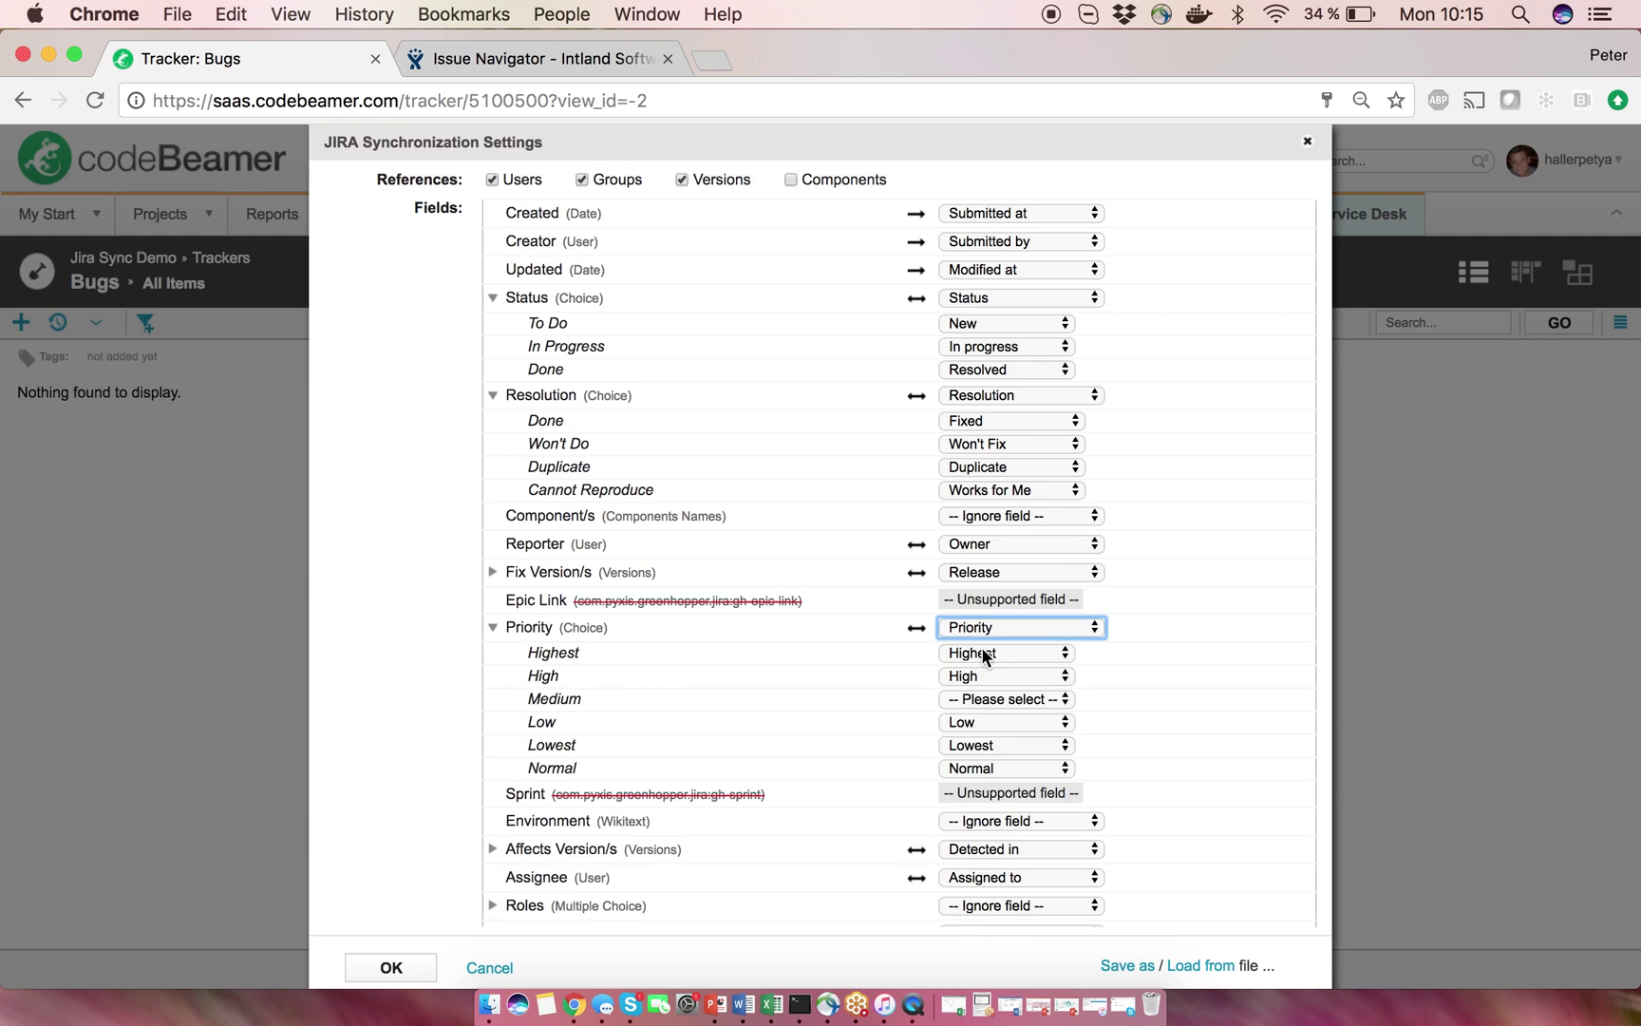
{"action": "left_click", "coordinate": [988, 701]}
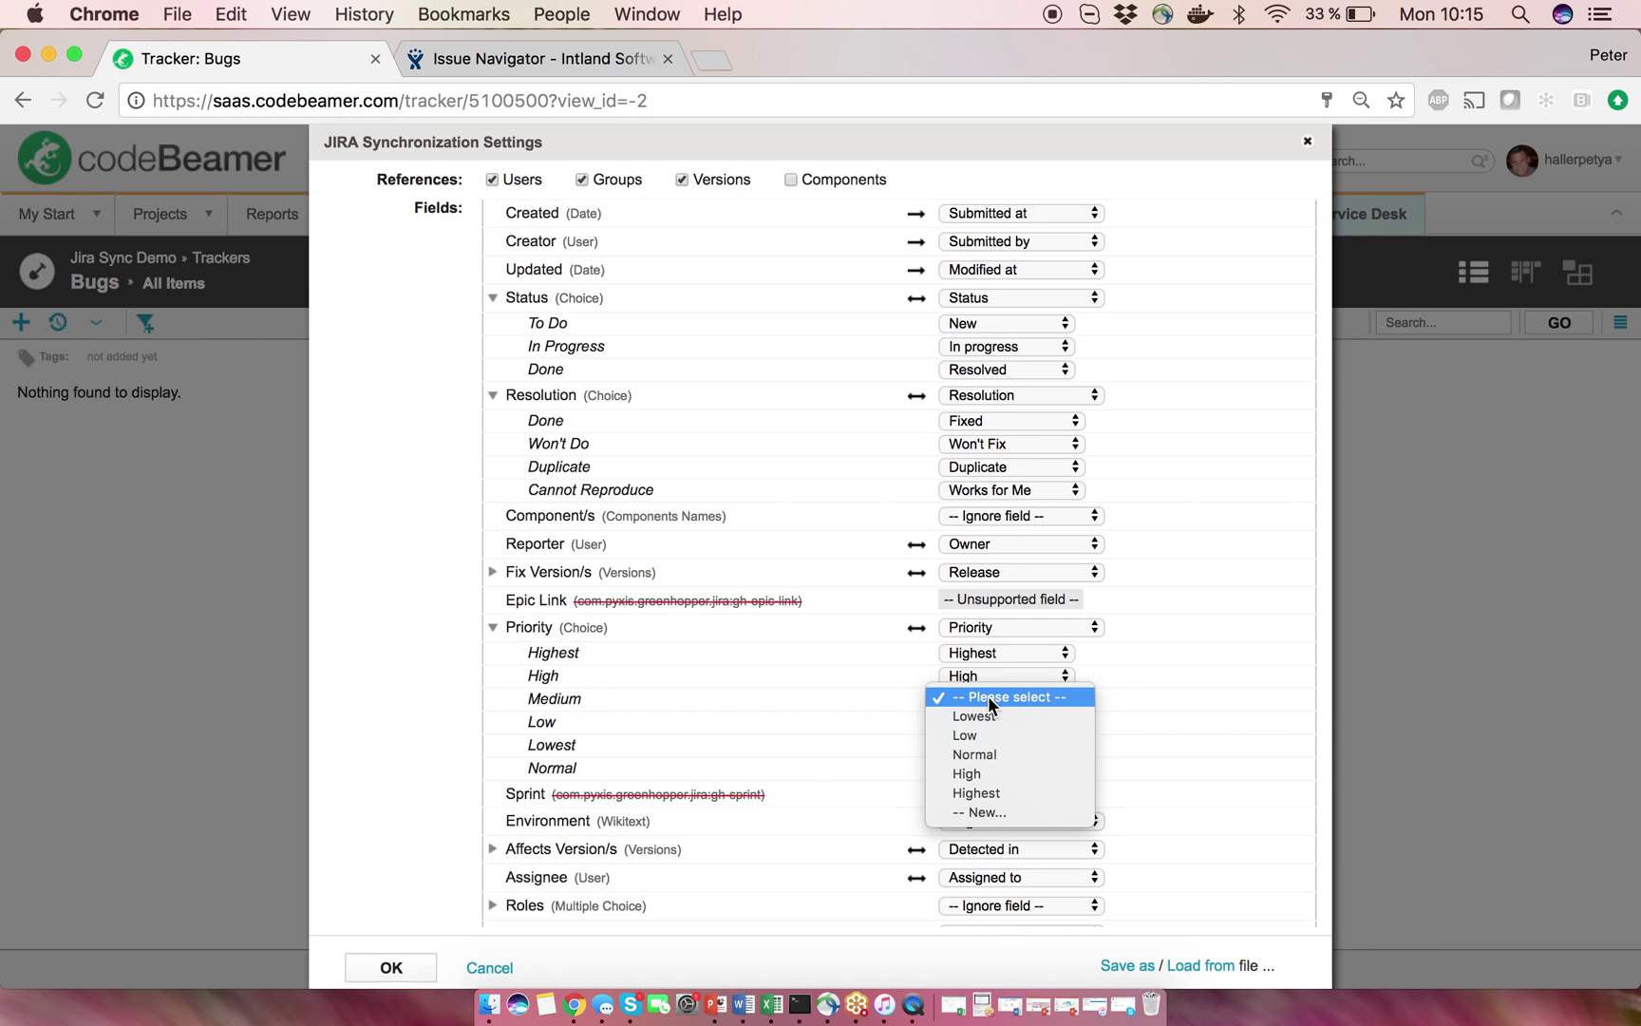
{"action": "left_click", "coordinate": [980, 814]}
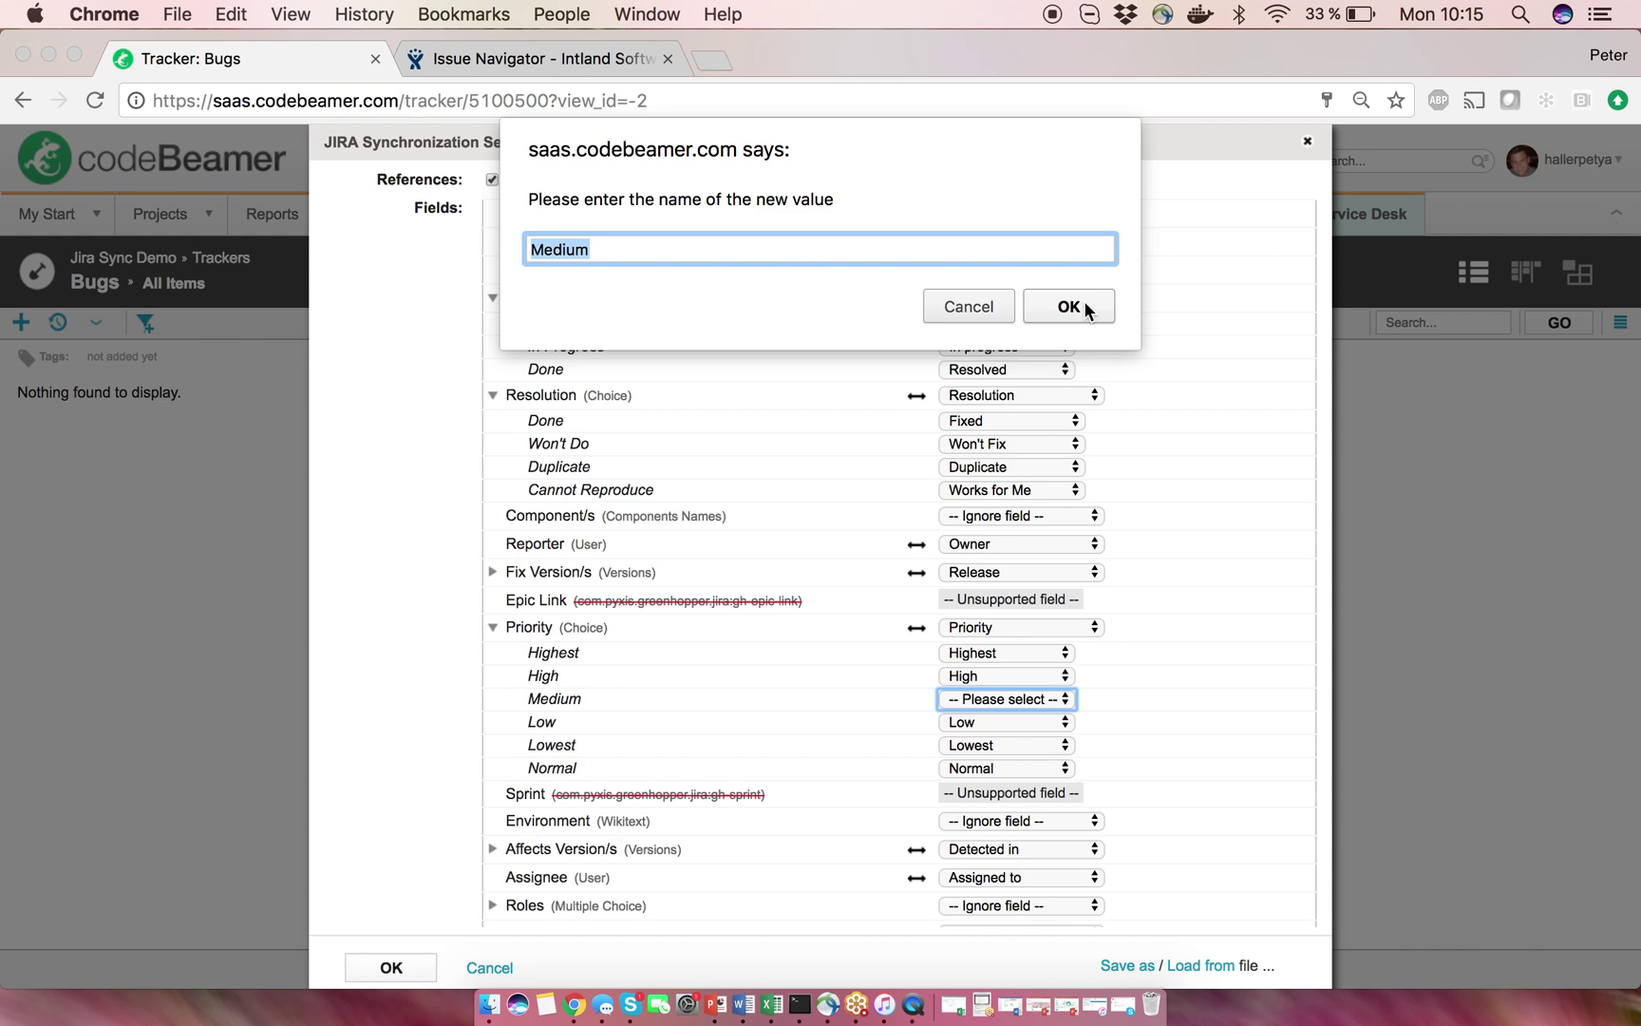
{"action": "left_click", "coordinate": [1068, 307]}
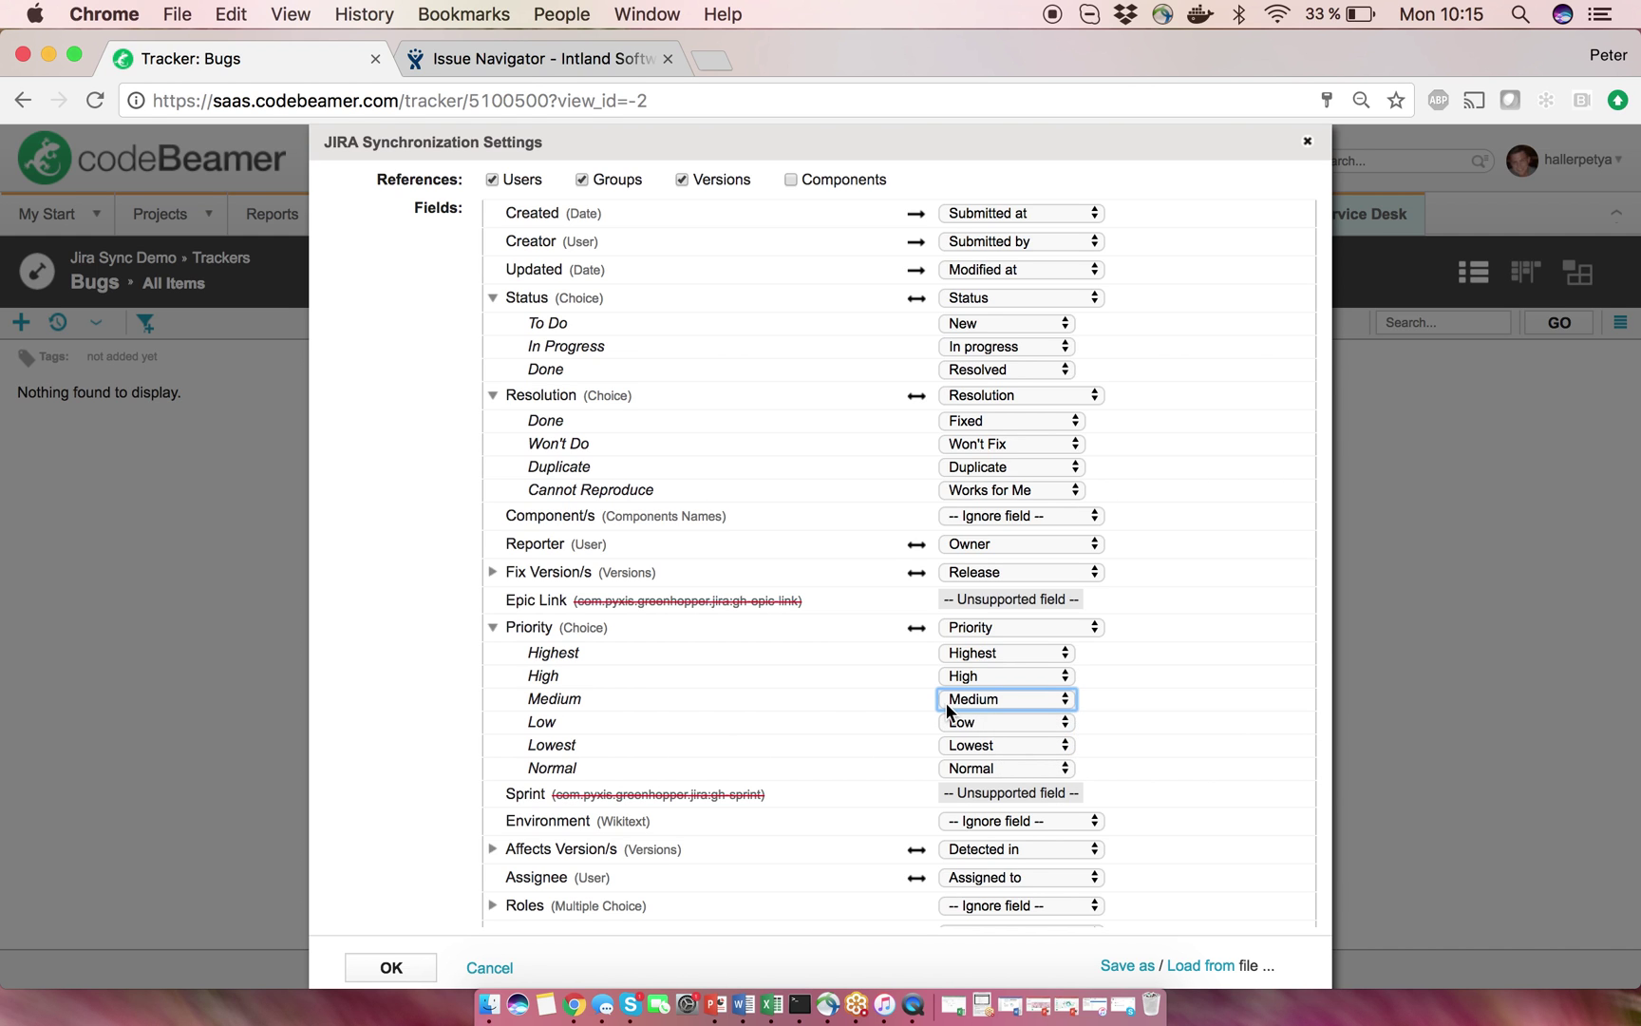
{"action": "scroll", "coordinate": [948, 708], "scroll_direction": "down", "scroll_amount": 5}
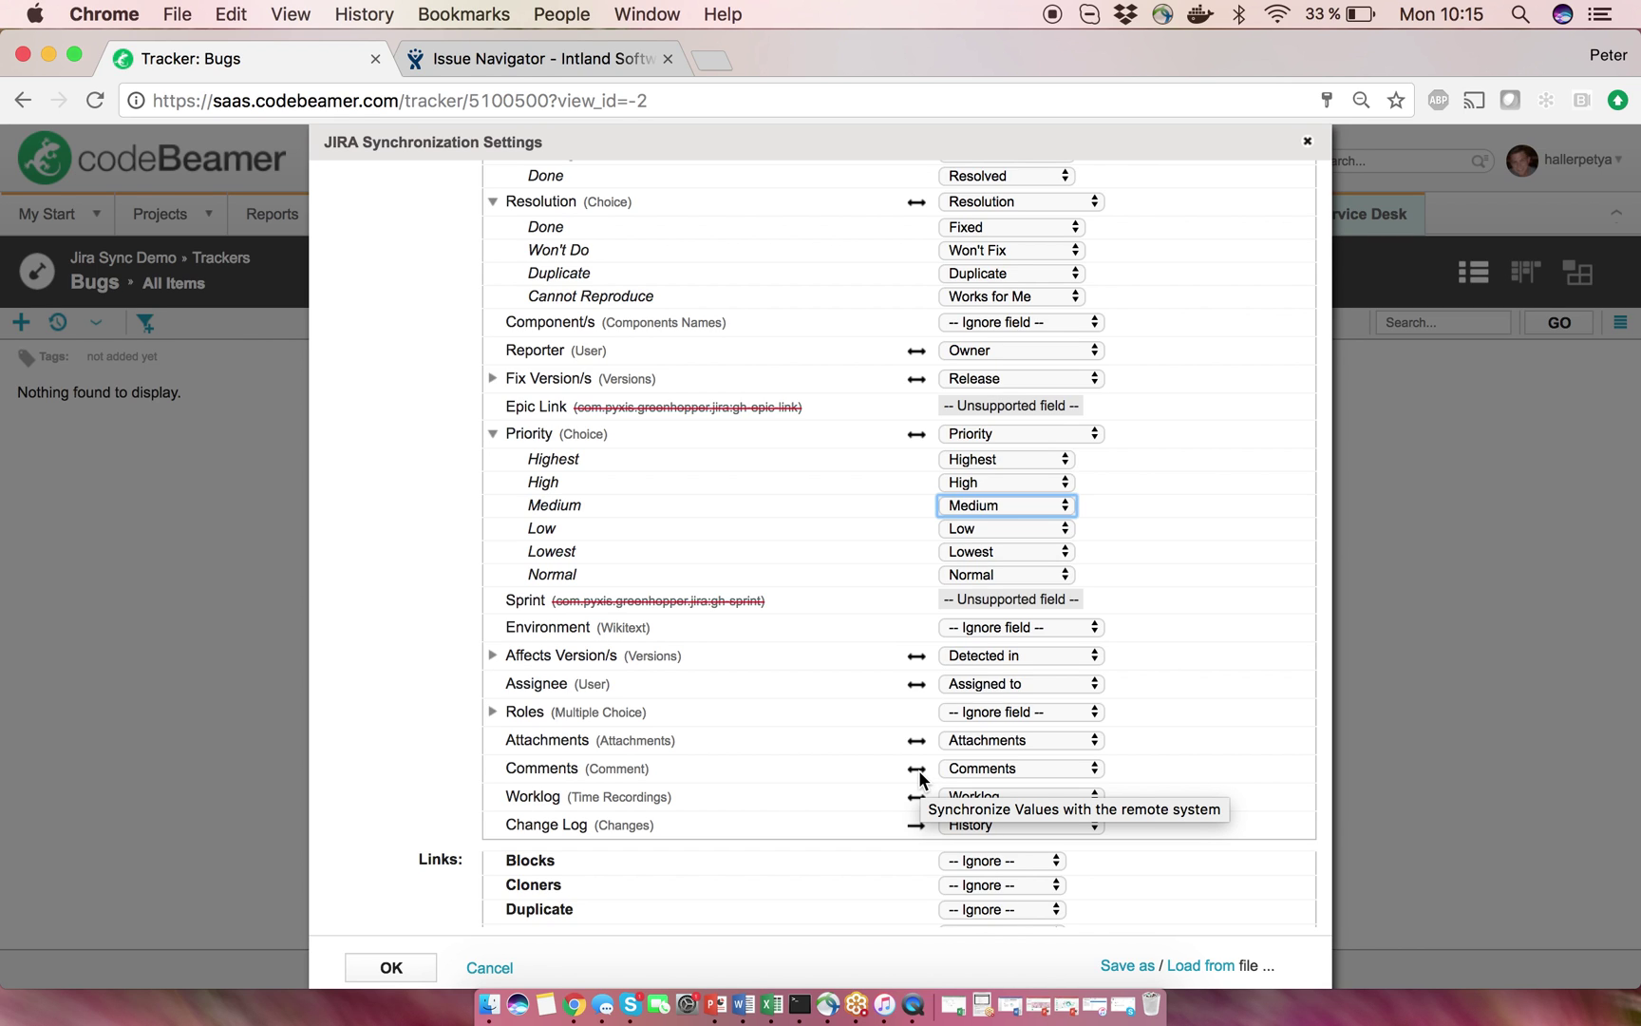
{"action": "left_click", "coordinate": [918, 771]}
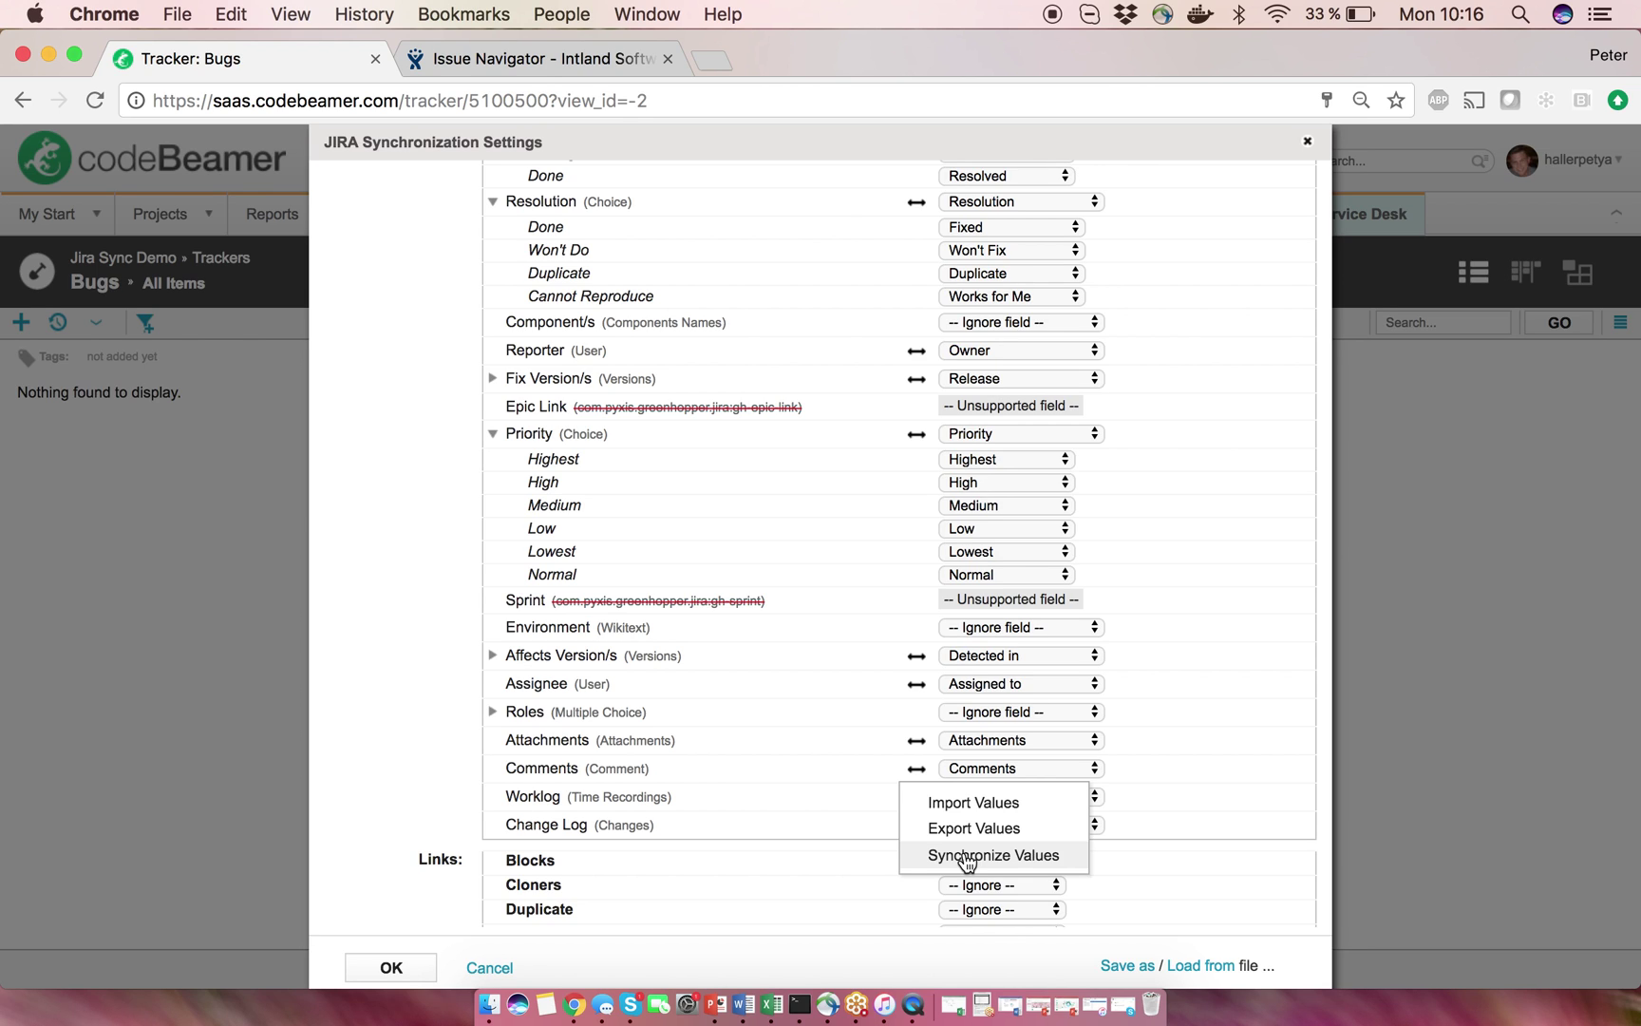
{"action": "left_click", "coordinate": [412, 776]}
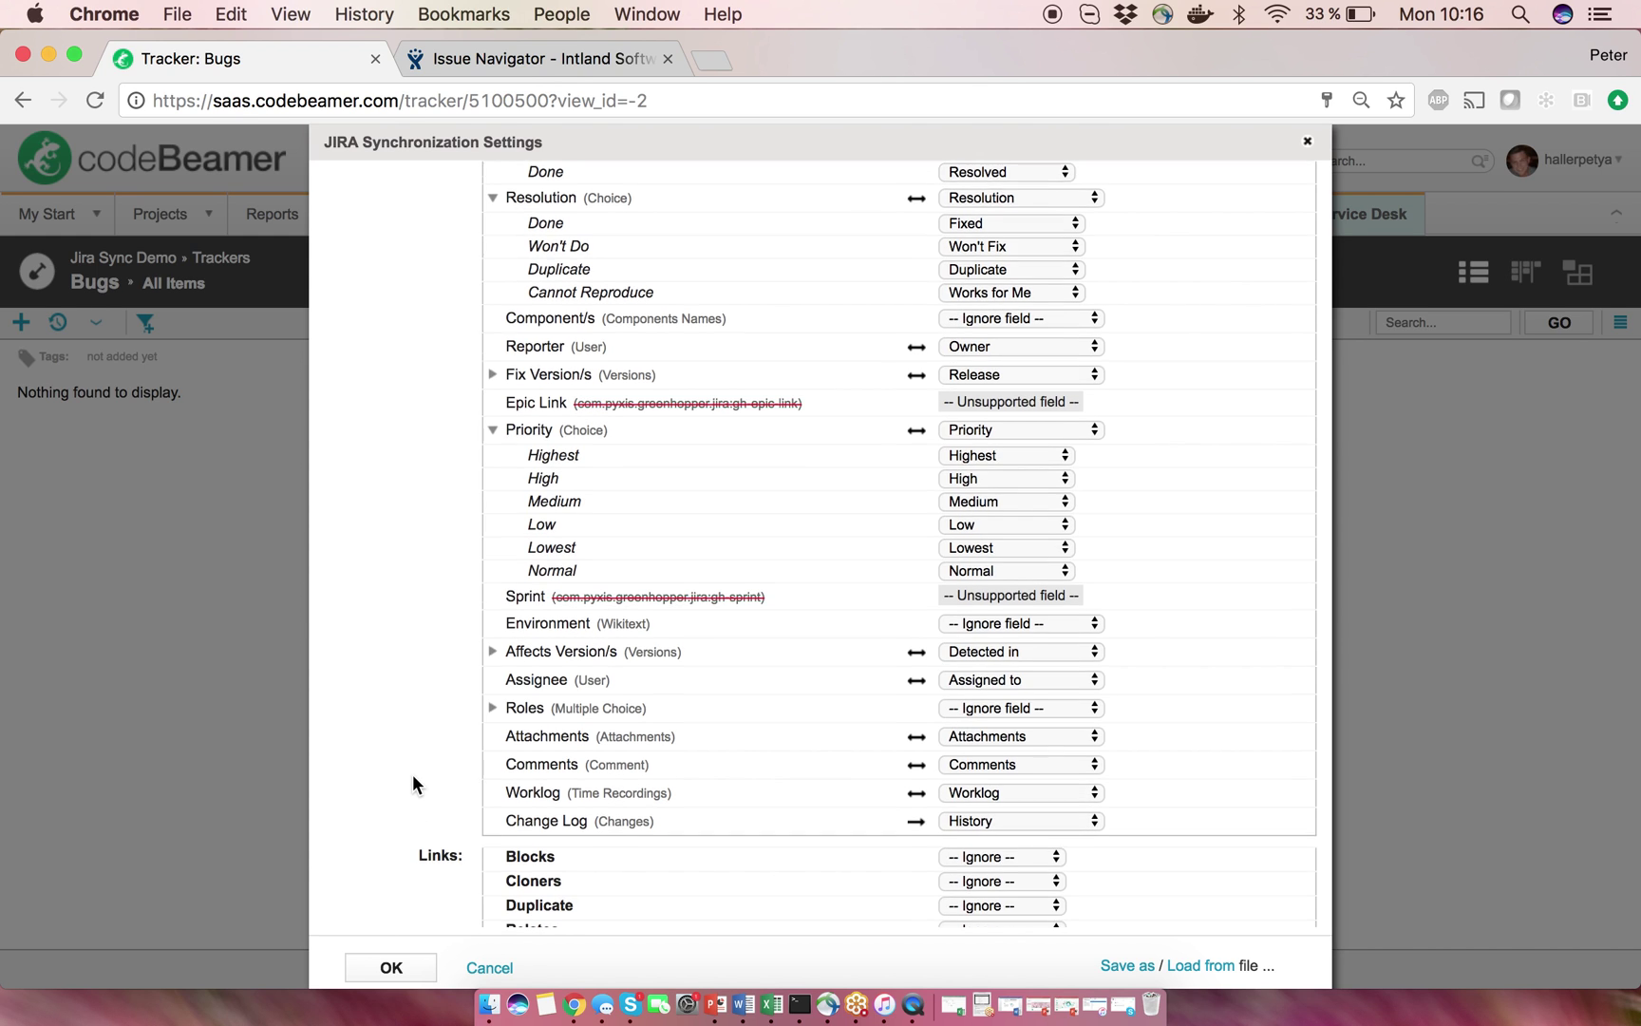
{"action": "scroll", "coordinate": [412, 776], "scroll_direction": "down", "scroll_amount": 3}
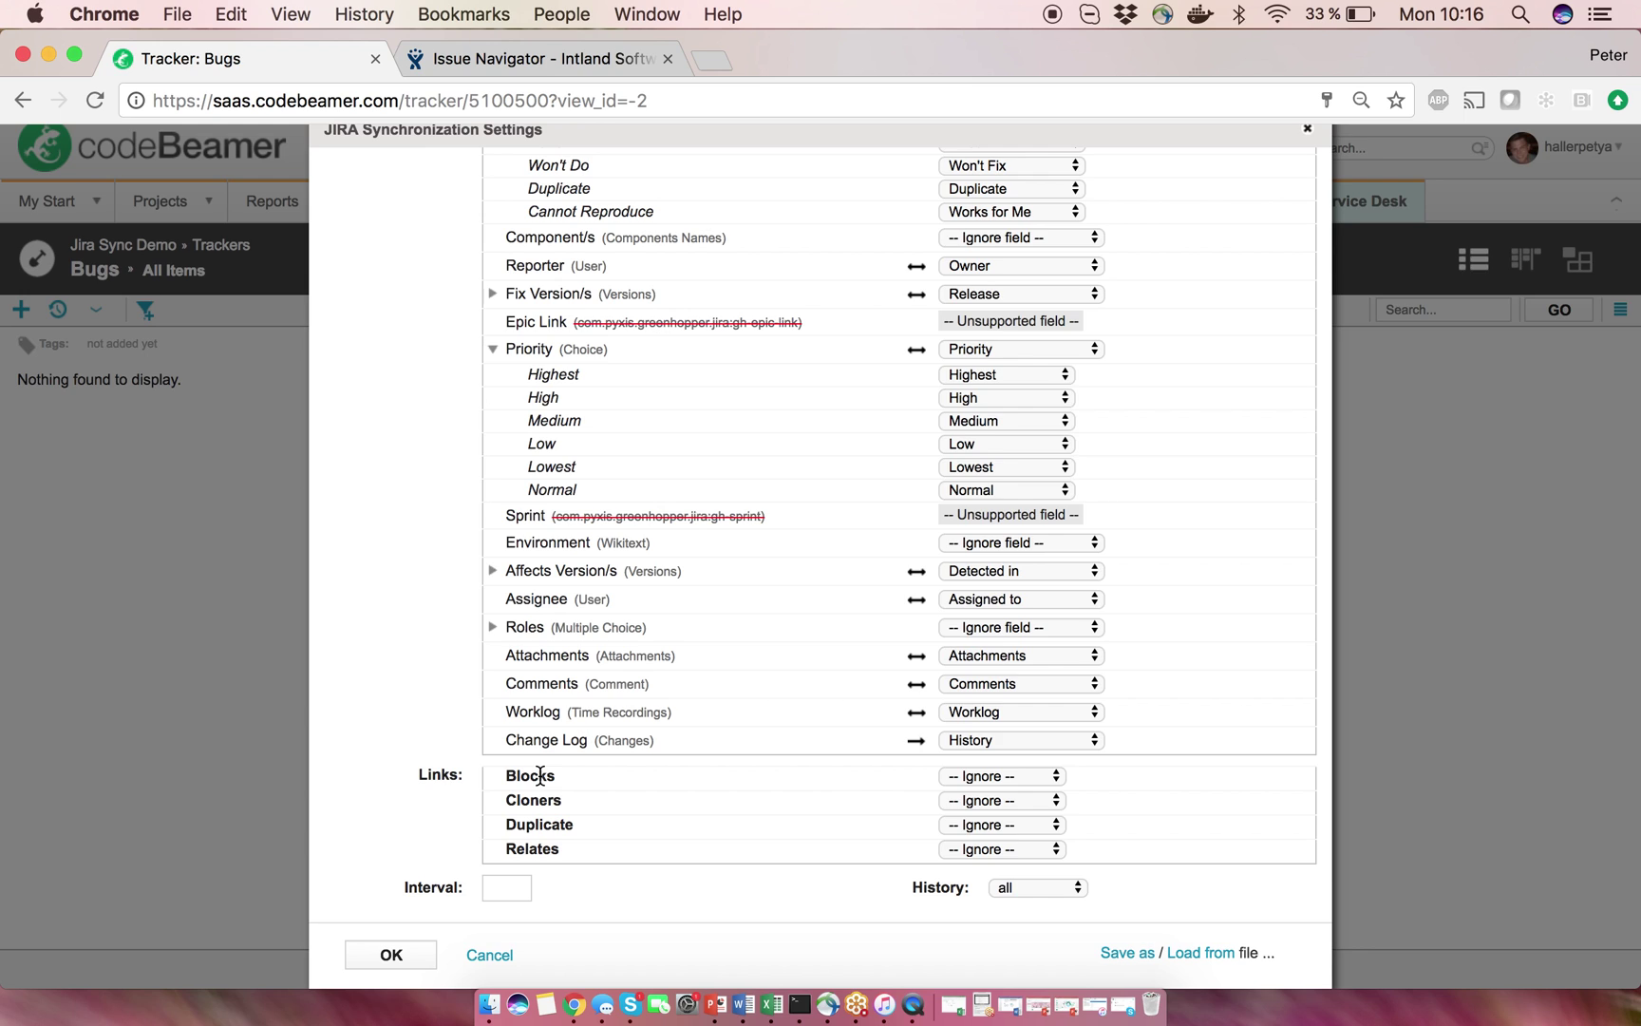
- Leave Blocks links ignored, set the sync interval to 10min, and save the settings
{"action": "left_click", "coordinate": [968, 776]}
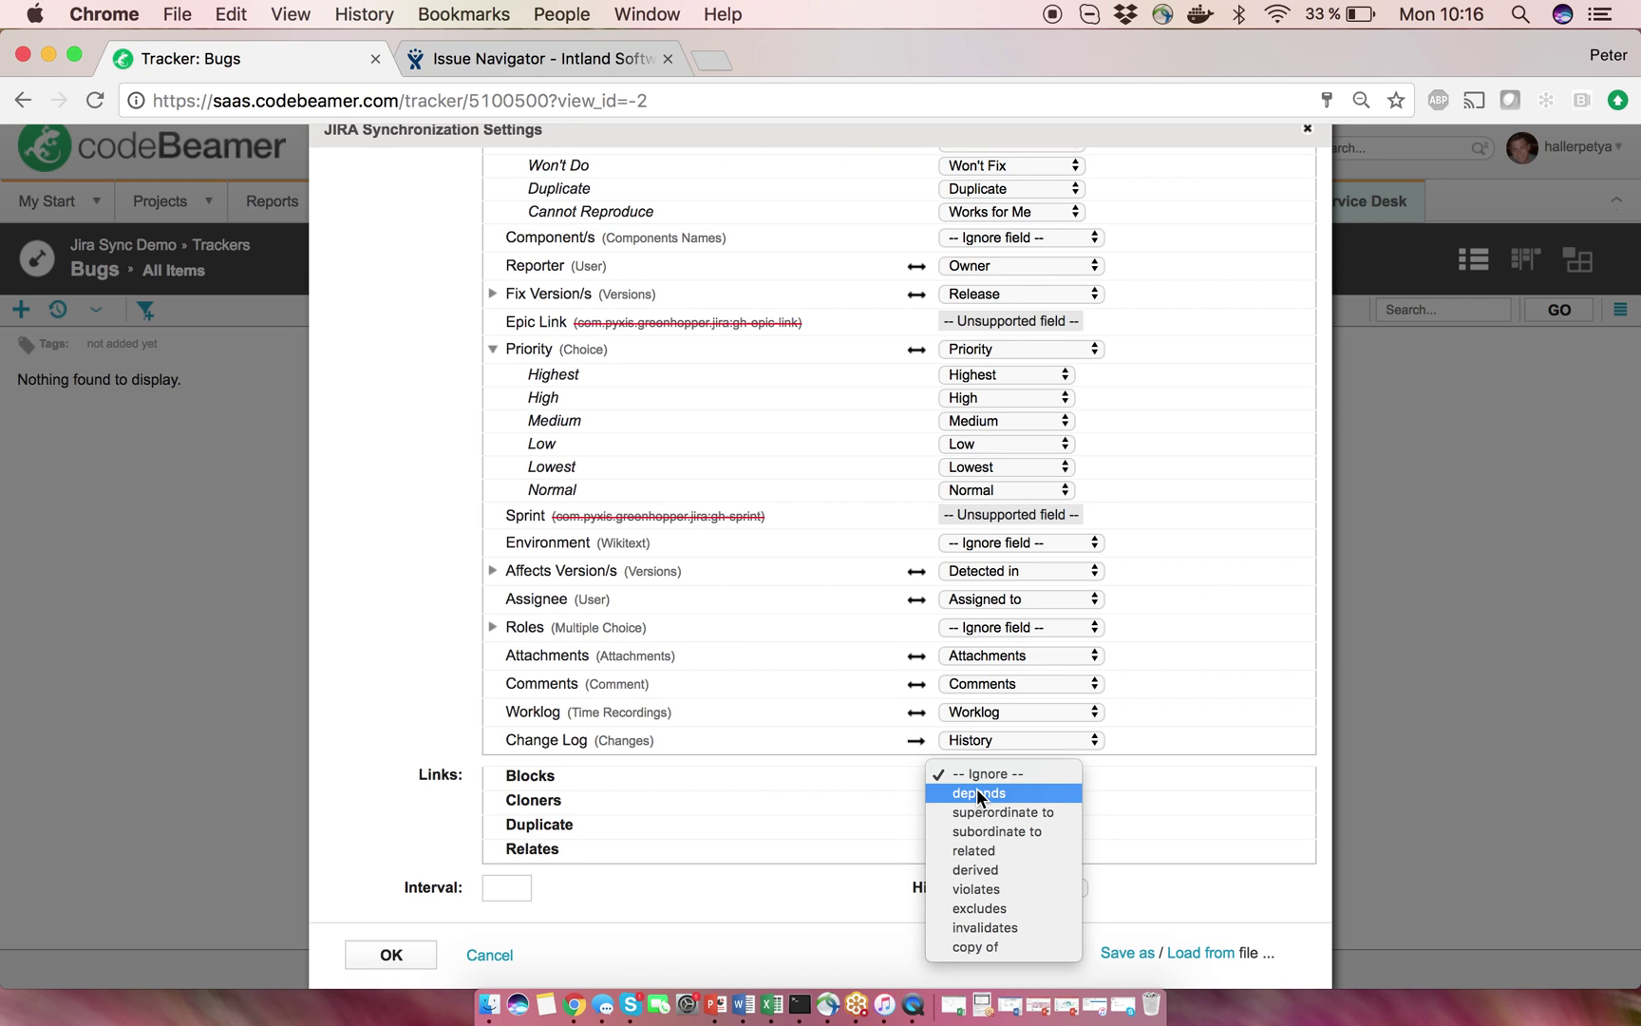
{"action": "left_click", "coordinate": [782, 893]}
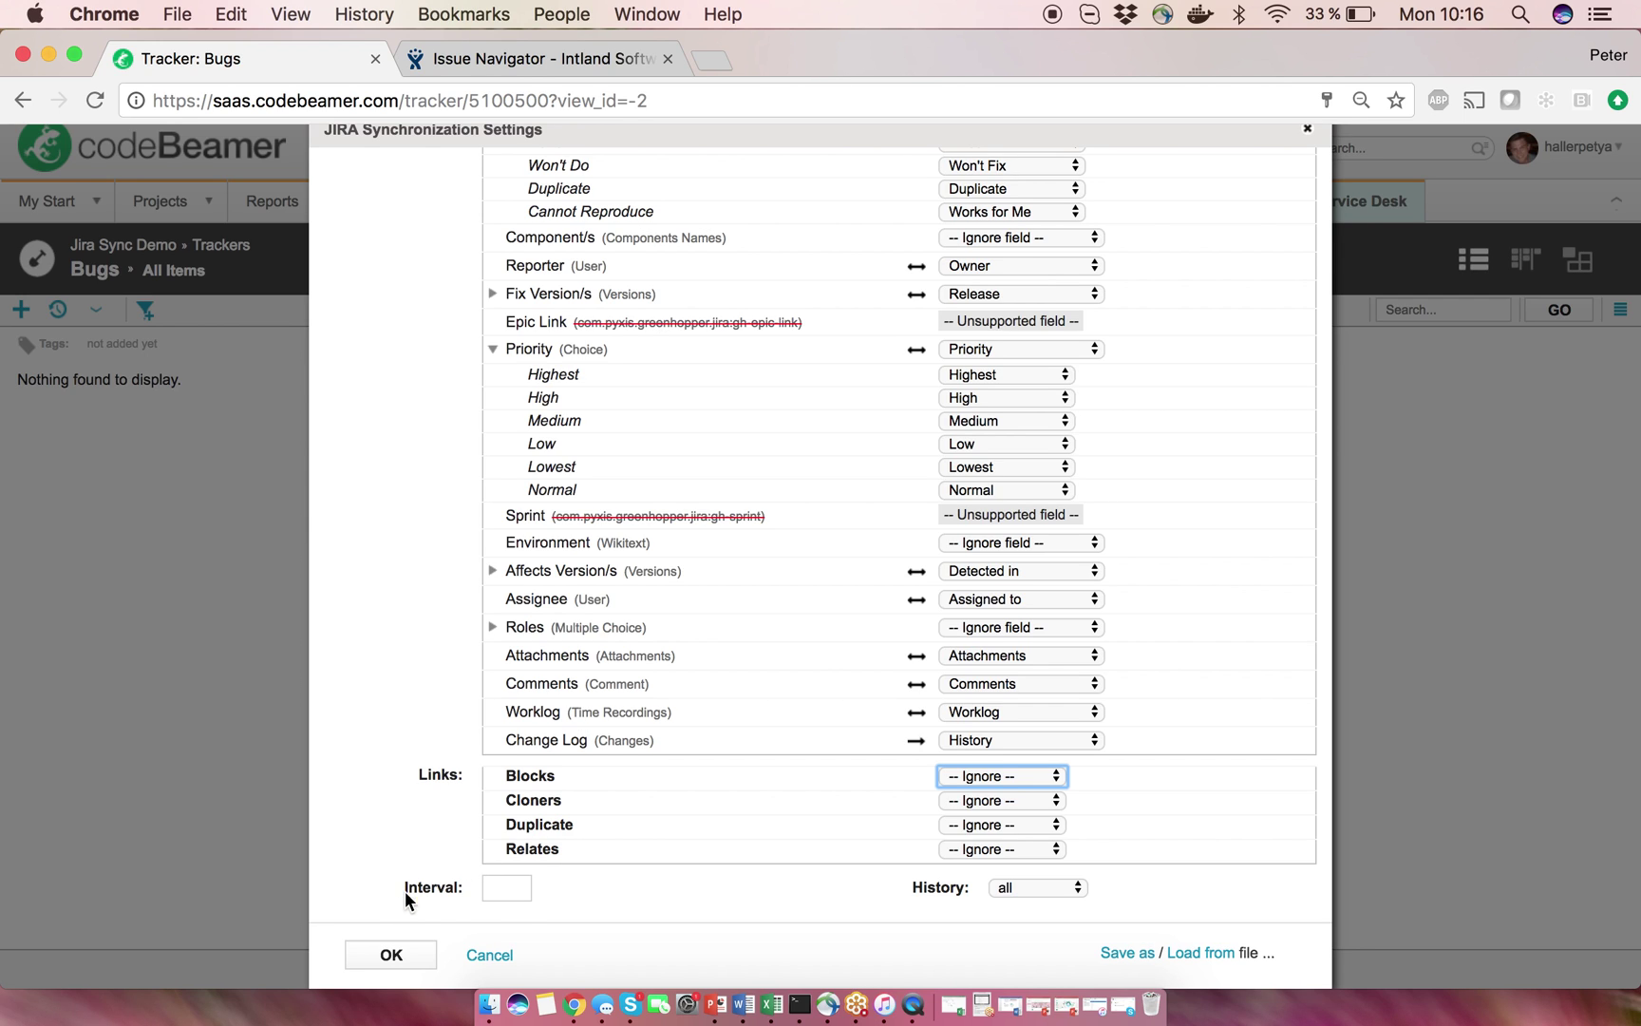
{"action": "left_click", "coordinate": [515, 890]}
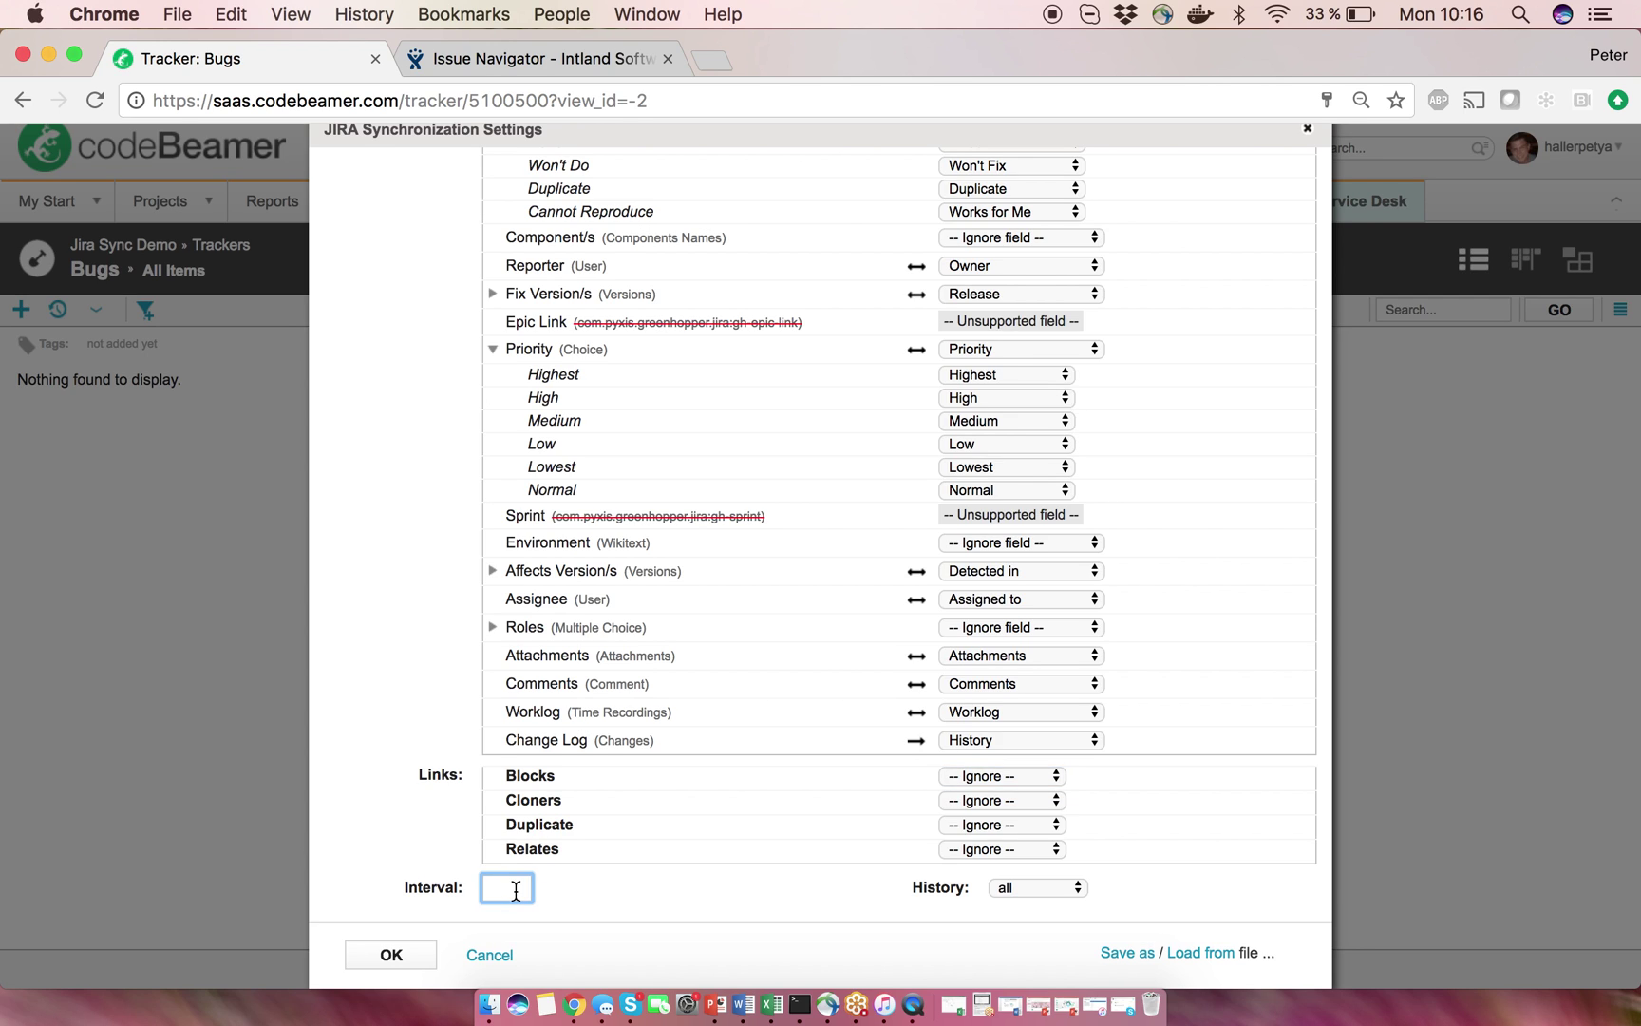
{"action": "type", "text": "10min"}
{"action": "mouse_move", "coordinate": [504, 887]}
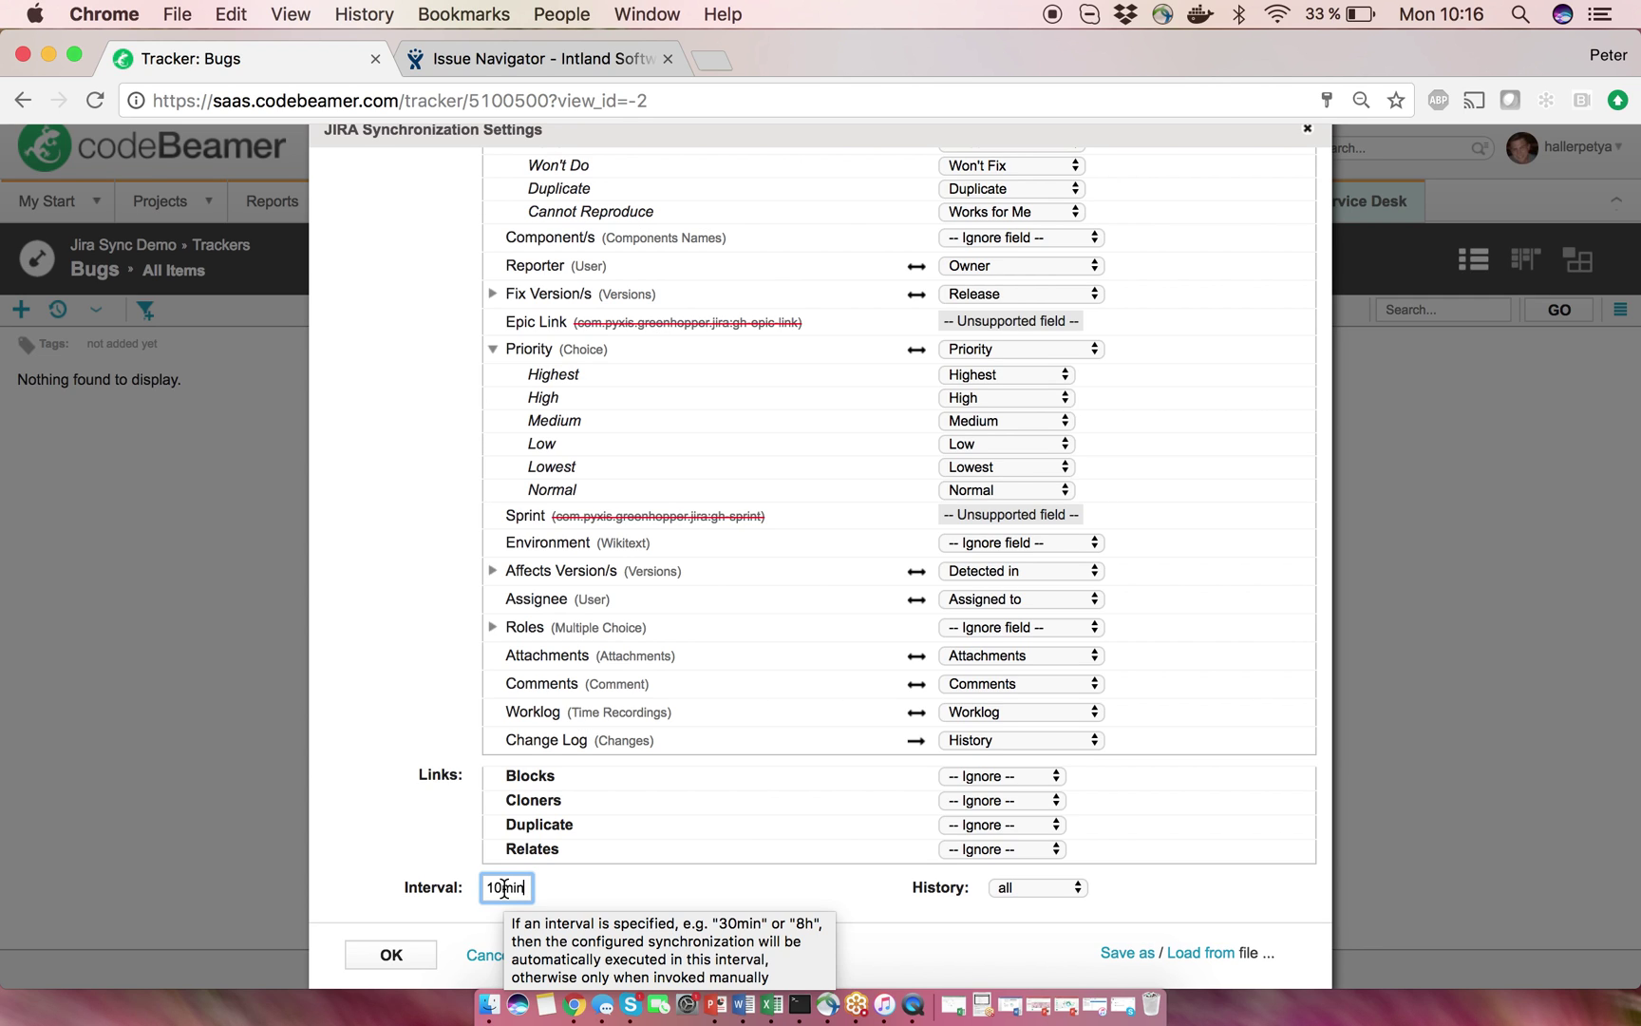
{"action": "left_click", "coordinate": [341, 881]}
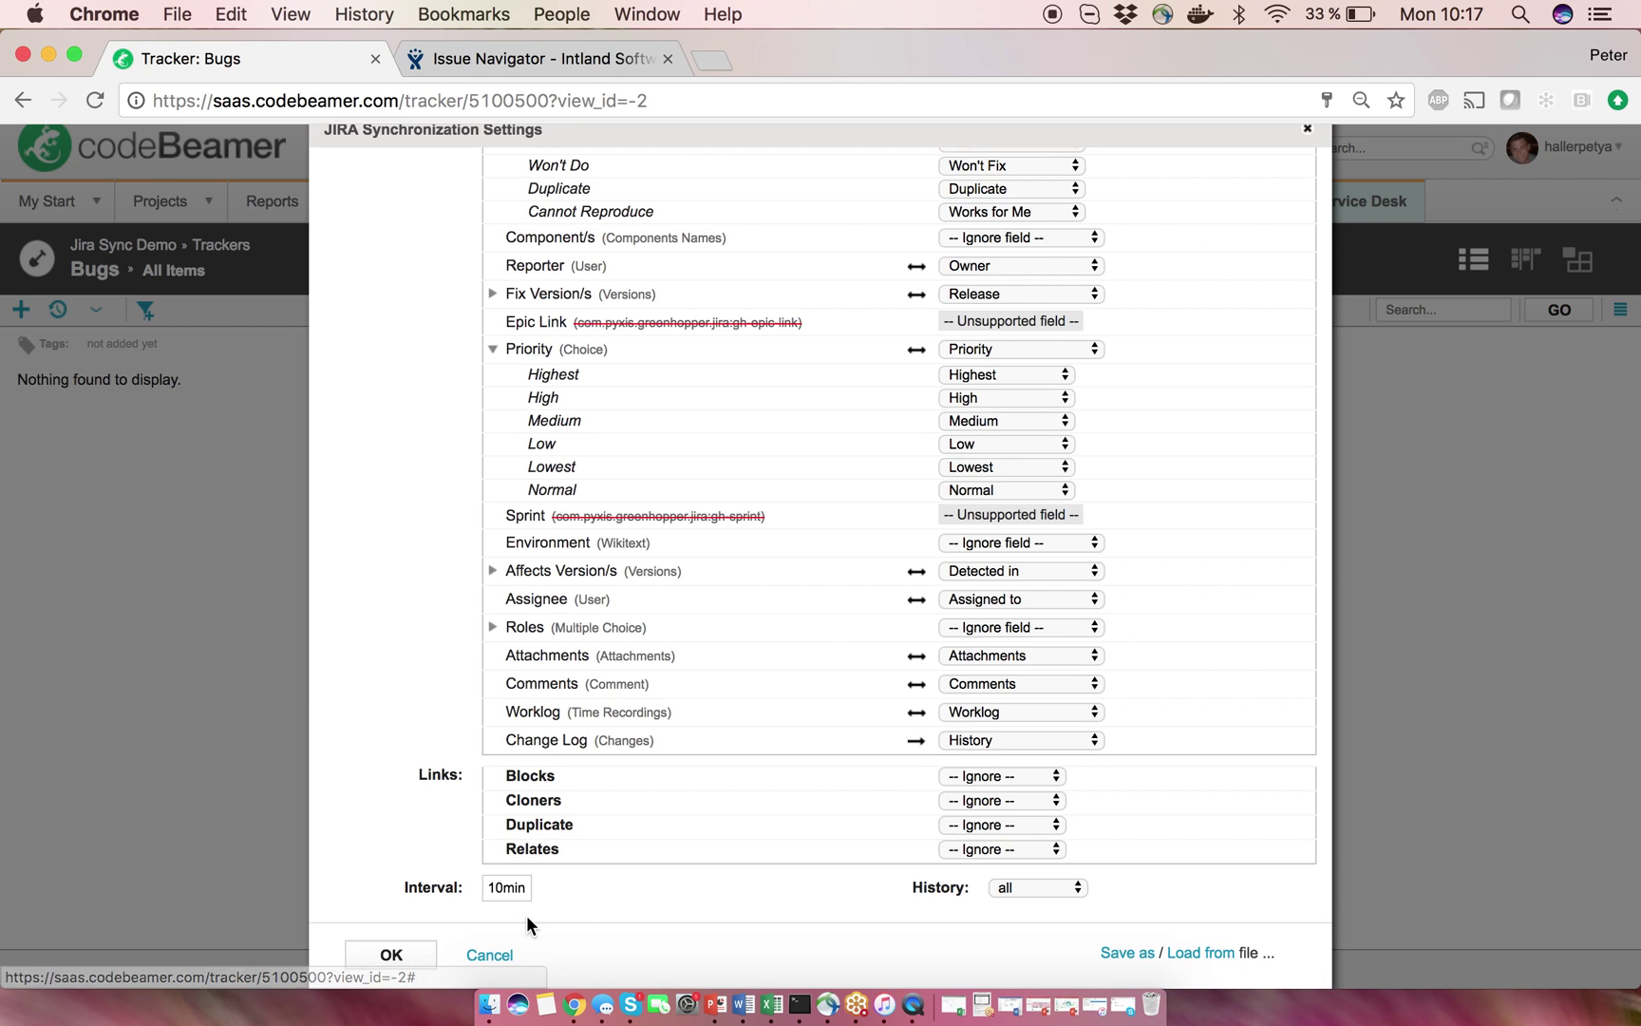
{"action": "left_click", "coordinate": [398, 962]}
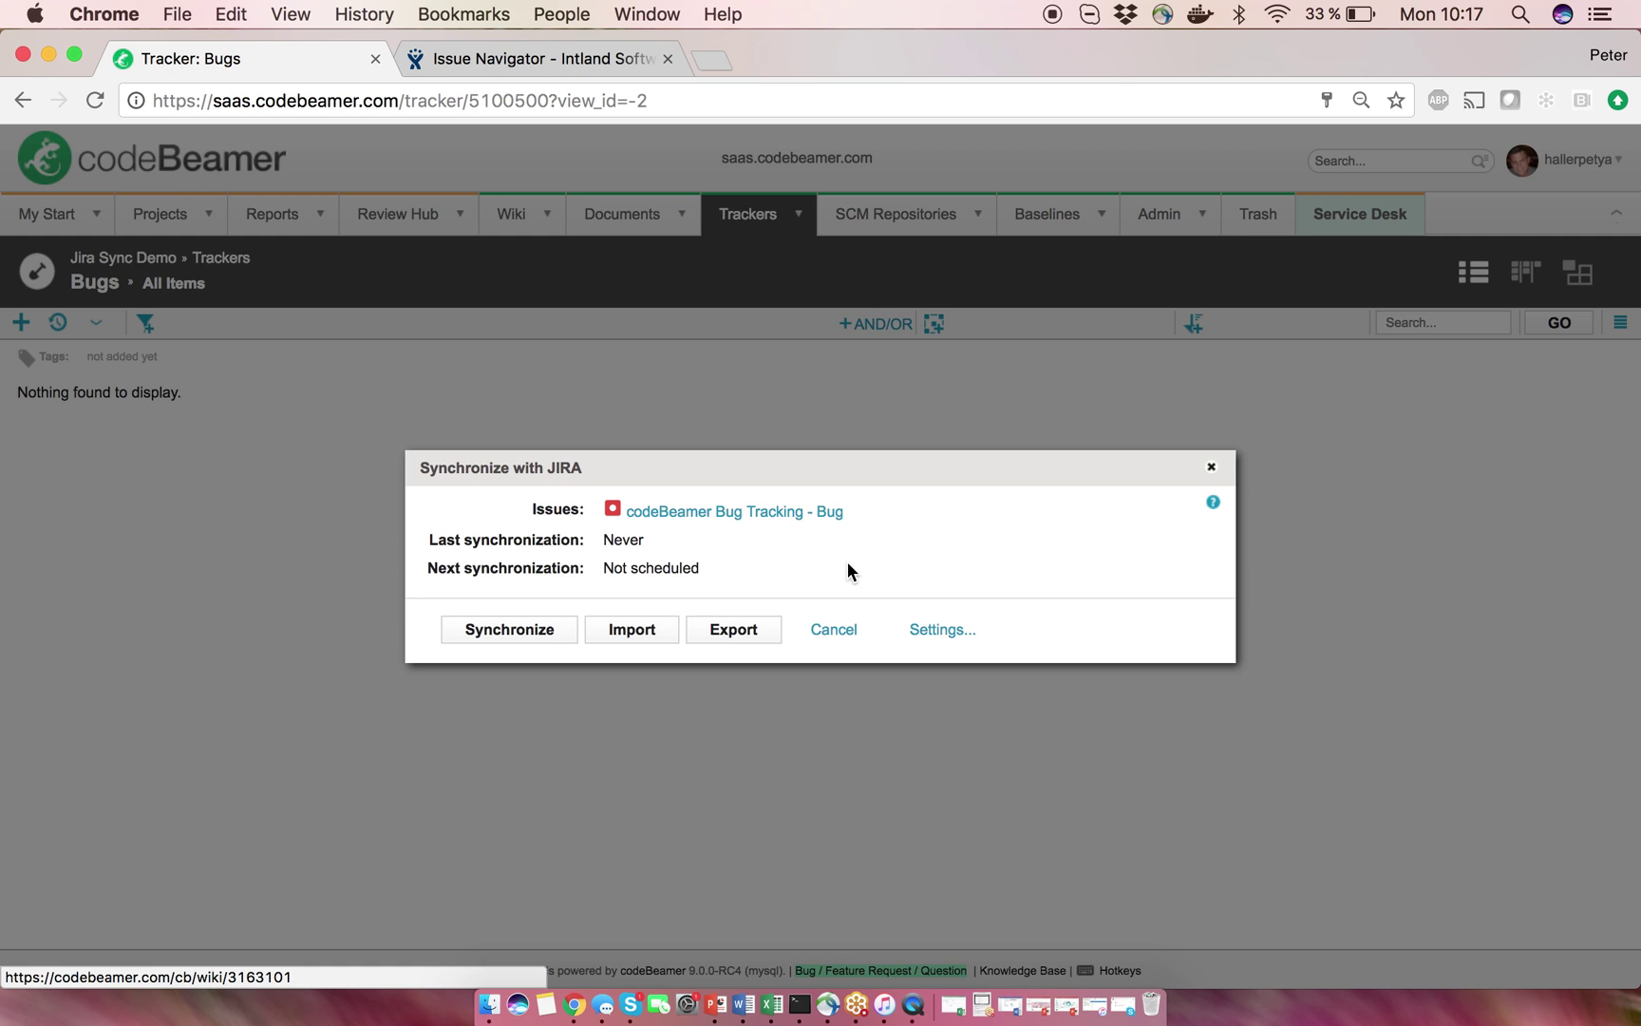
- Run the Jira synchronization and dismiss the results, importing 9 bugs into the Bugs tracker
{"action": "left_click", "coordinate": [520, 638]}
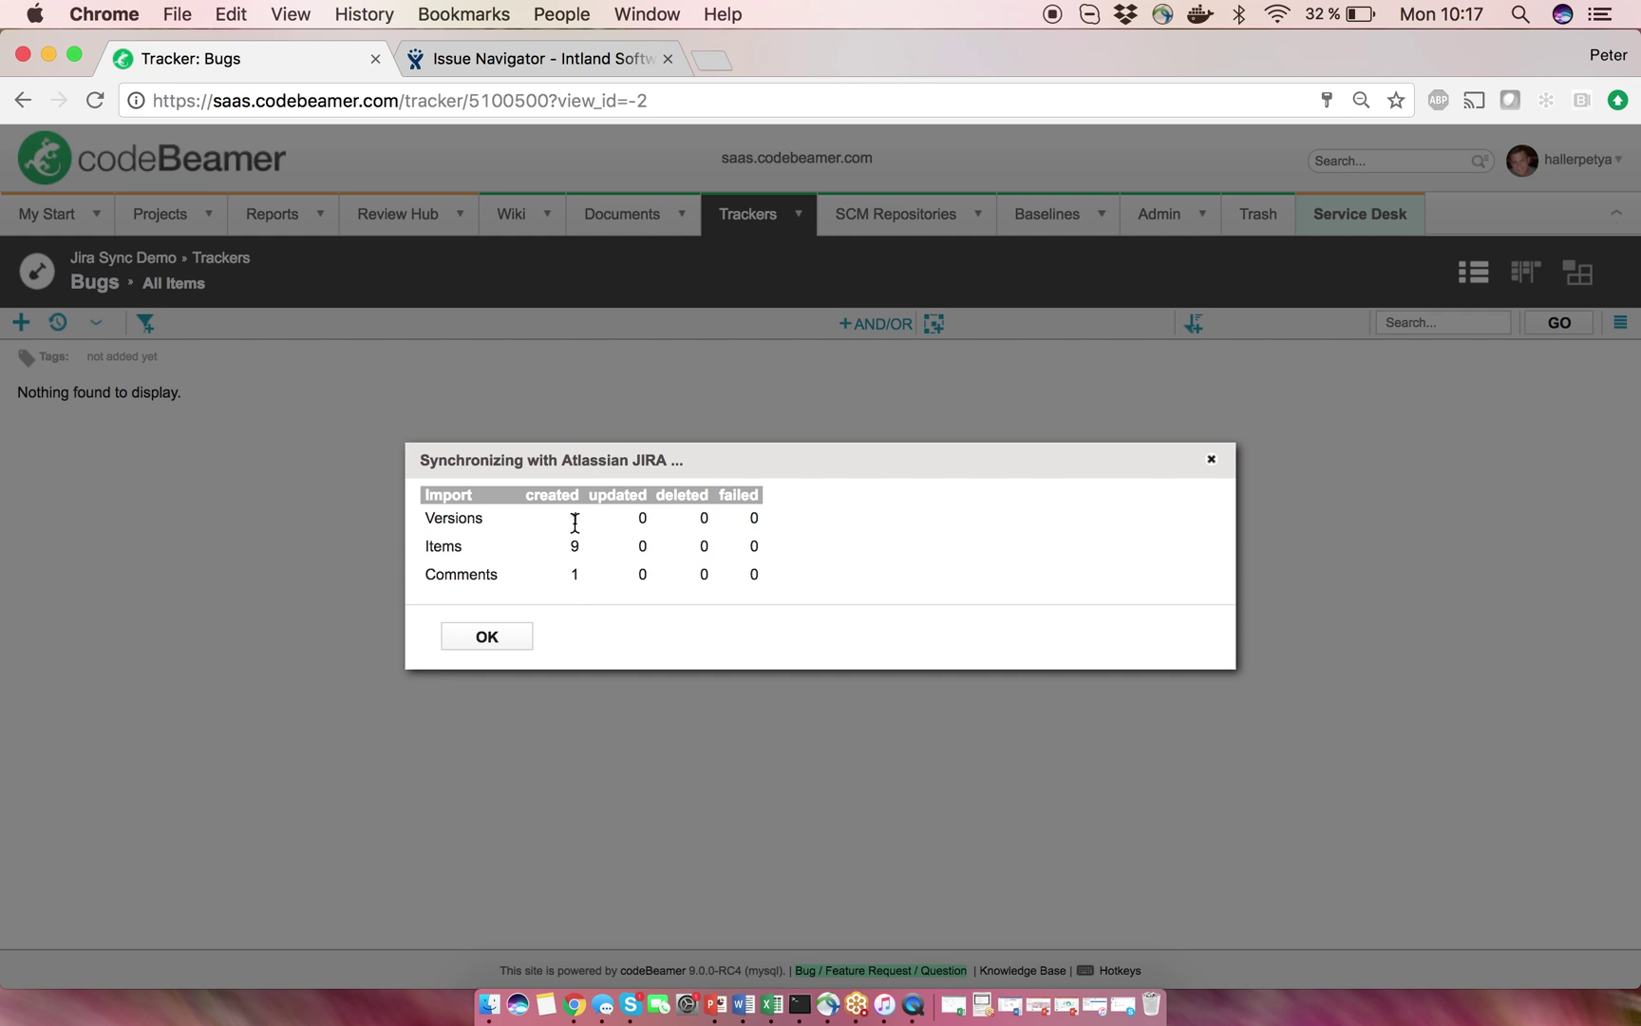
{"action": "left_click", "coordinate": [506, 638]}
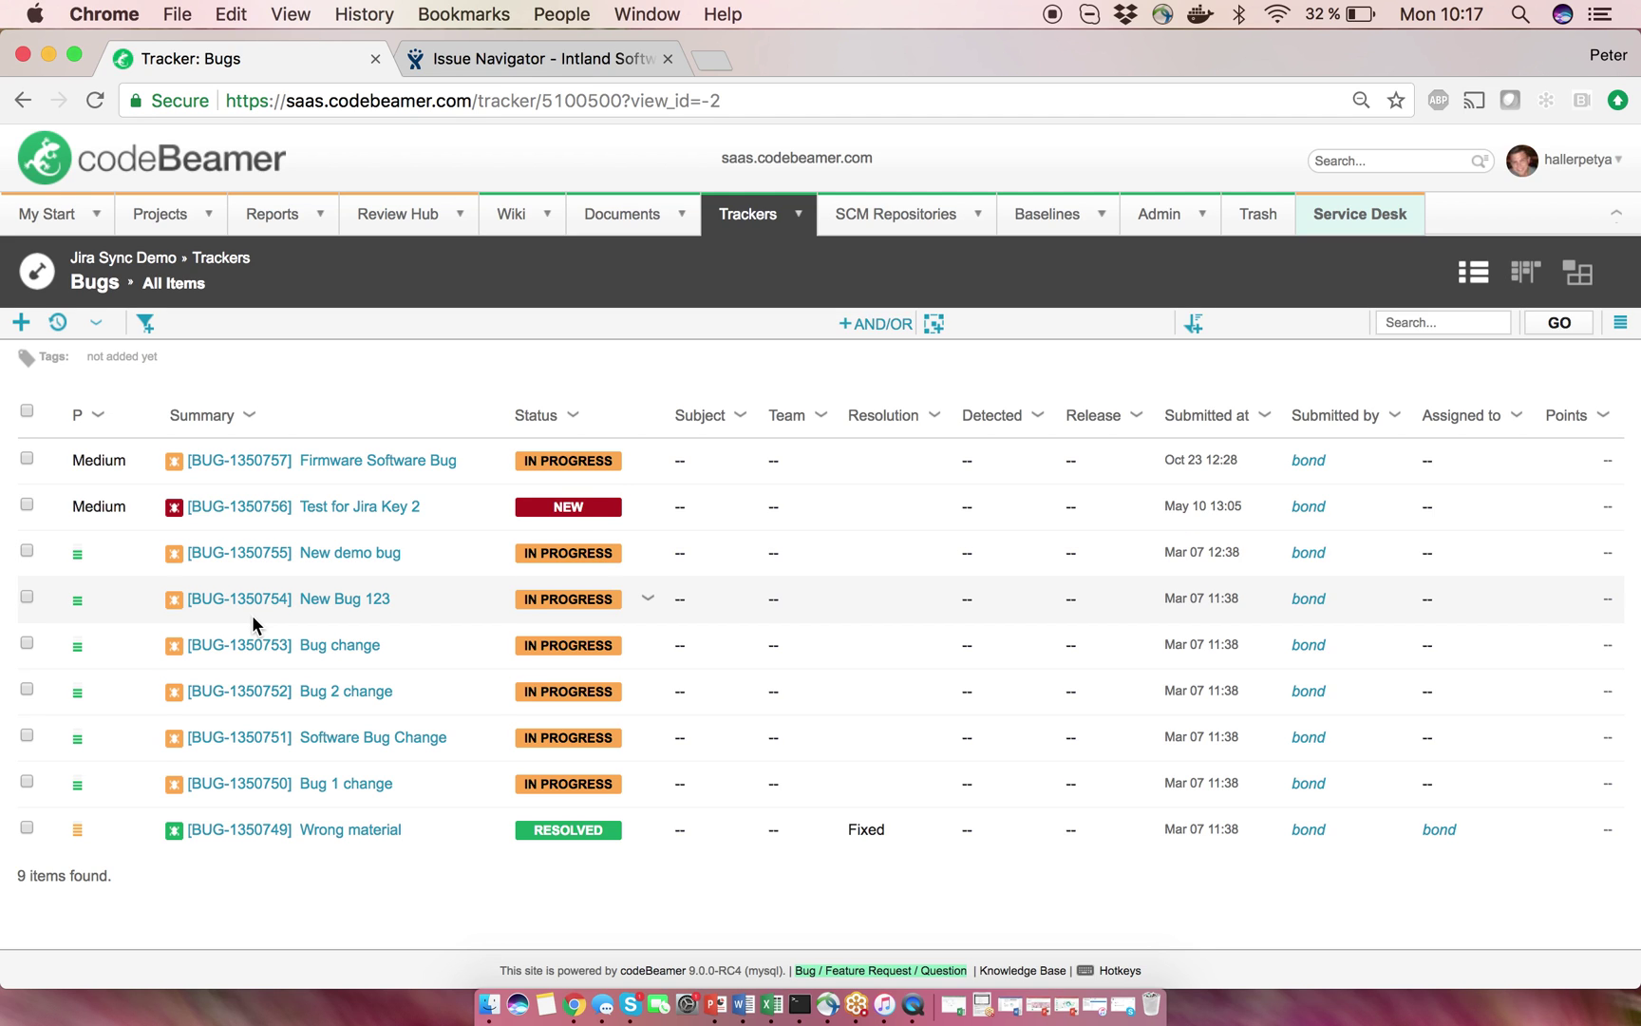
{"action": "left_click", "coordinate": [515, 59]}
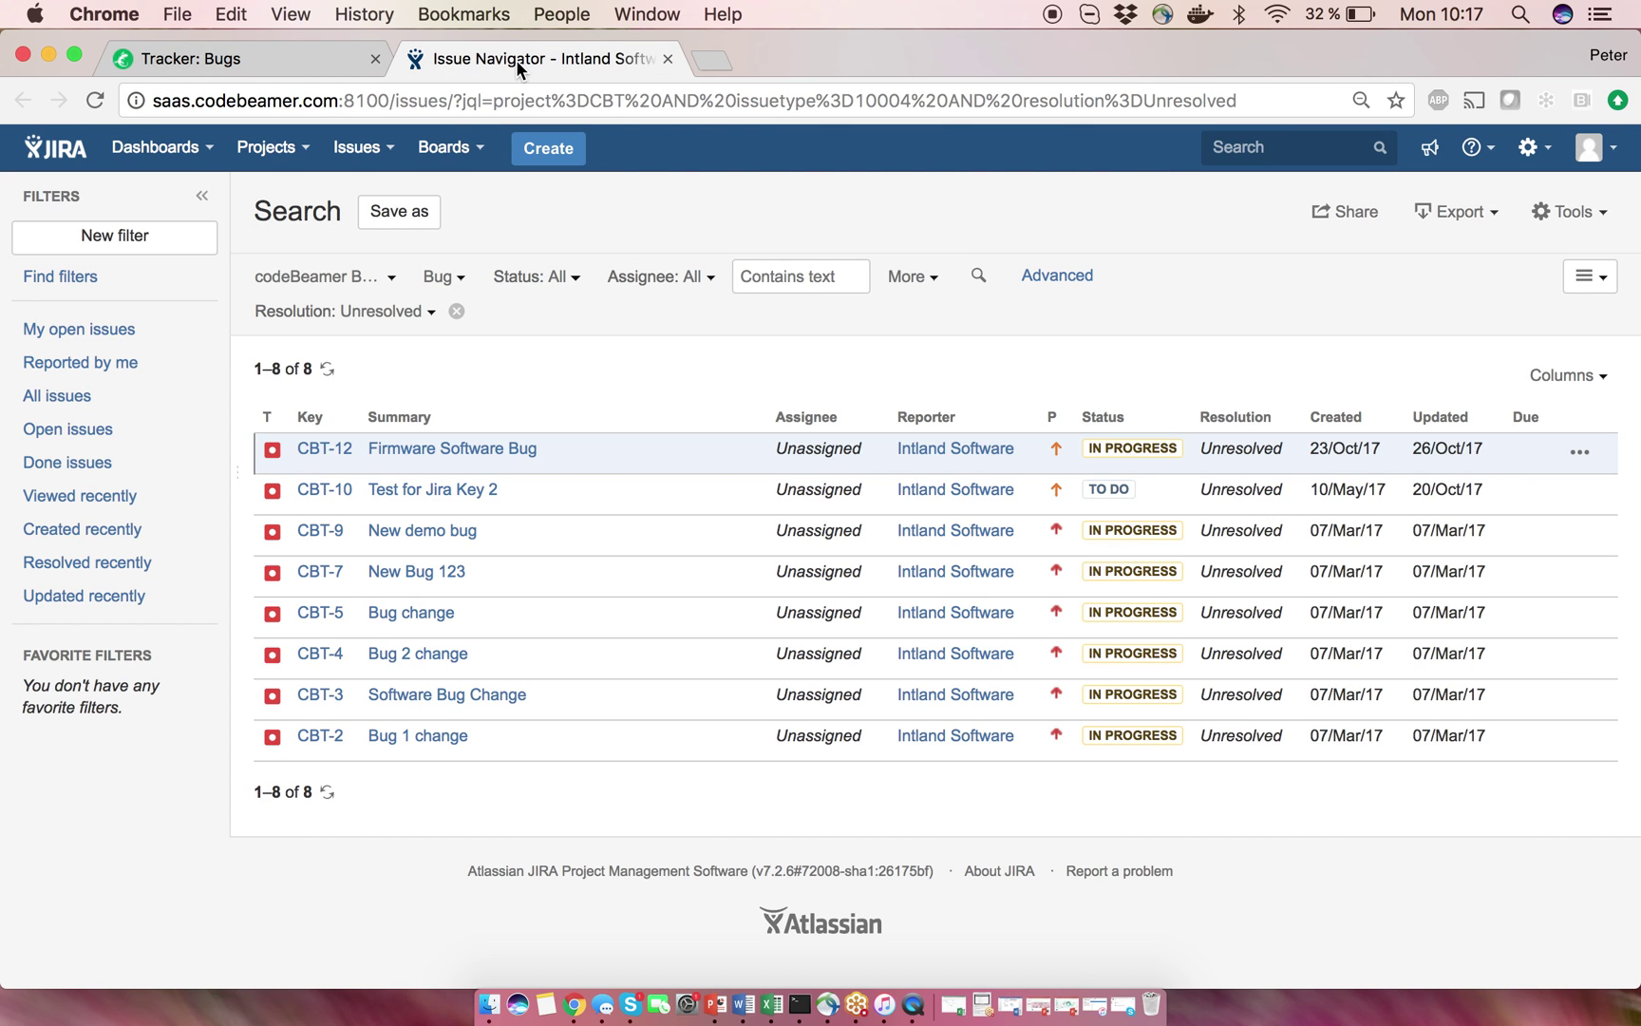
- Create Jira bug 'Software Bug' with description 'This is bug's description' and Lowest priority
{"action": "left_click", "coordinate": [558, 150]}
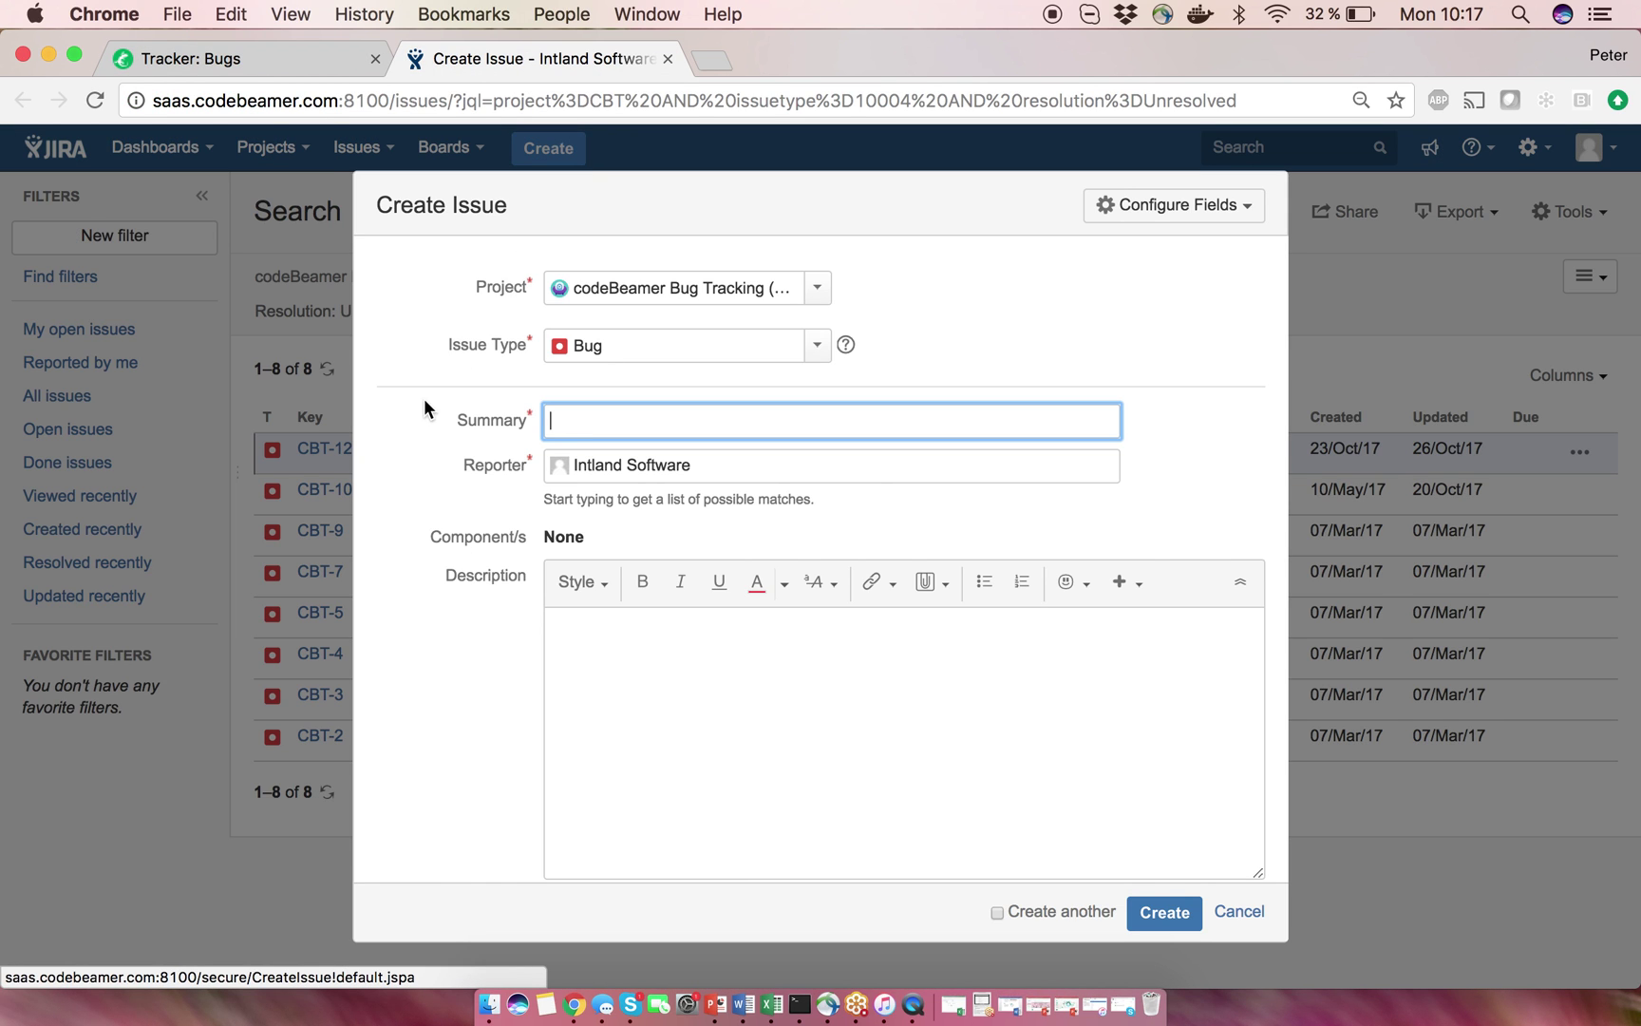
{"action": "type", "text": "Software "}
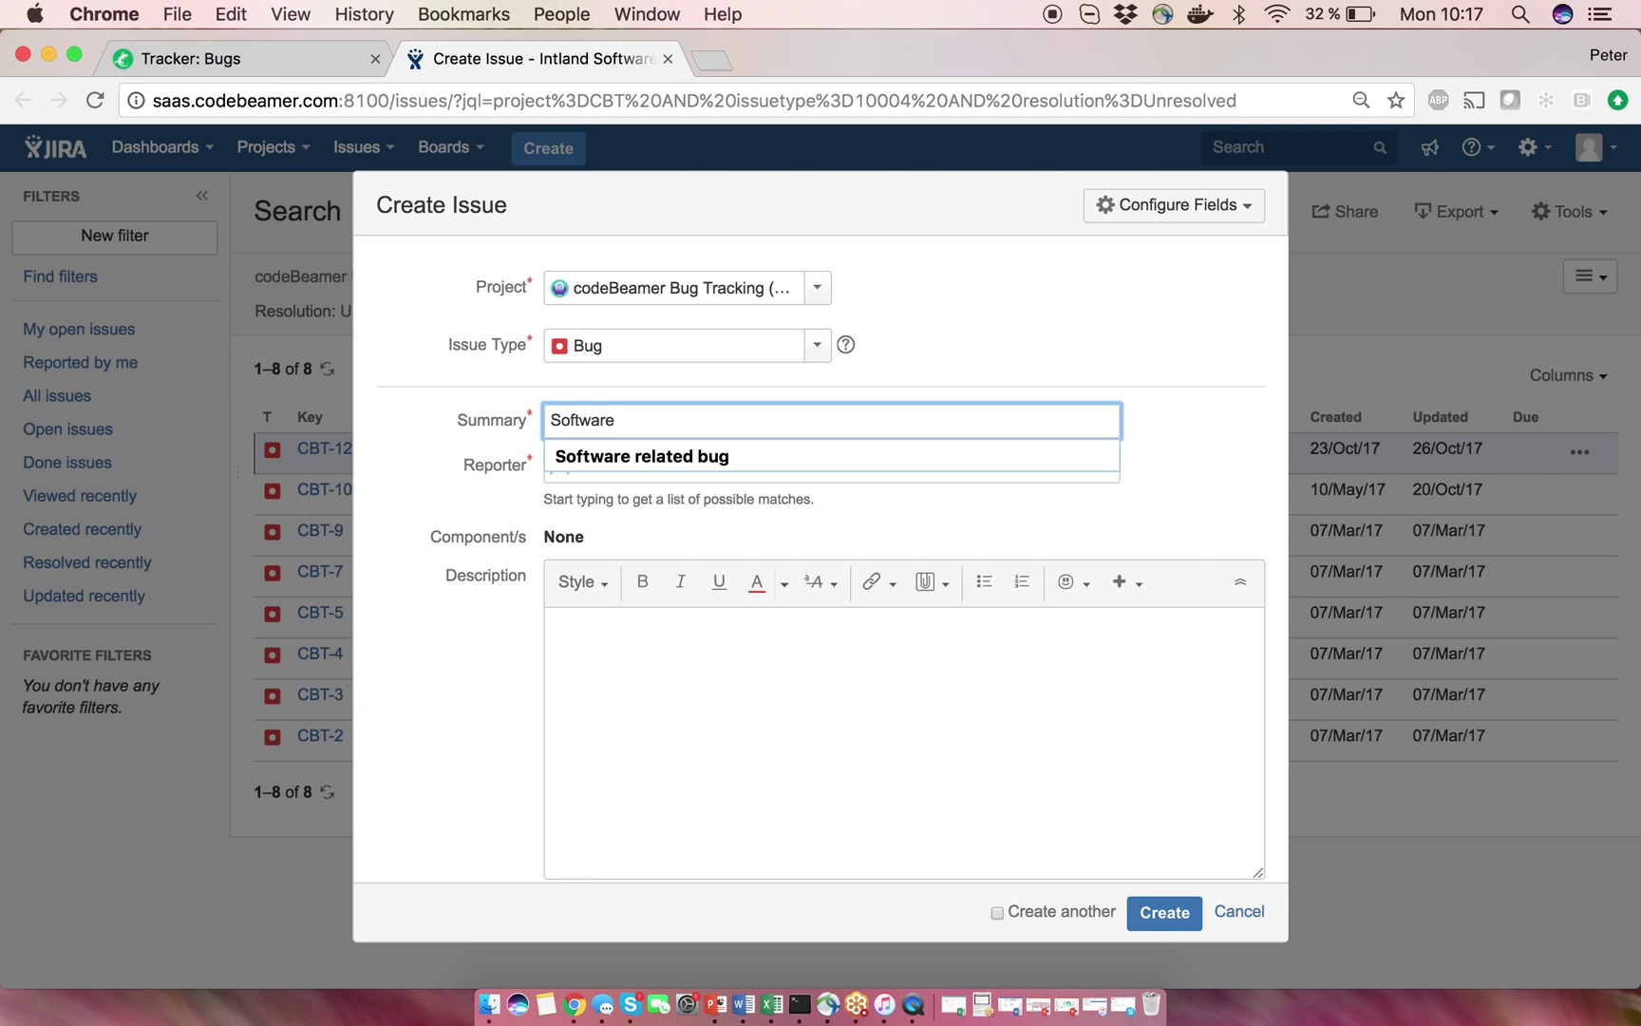
{"action": "type", "text": "Bug"}
{"action": "left_click", "coordinate": [566, 670]}
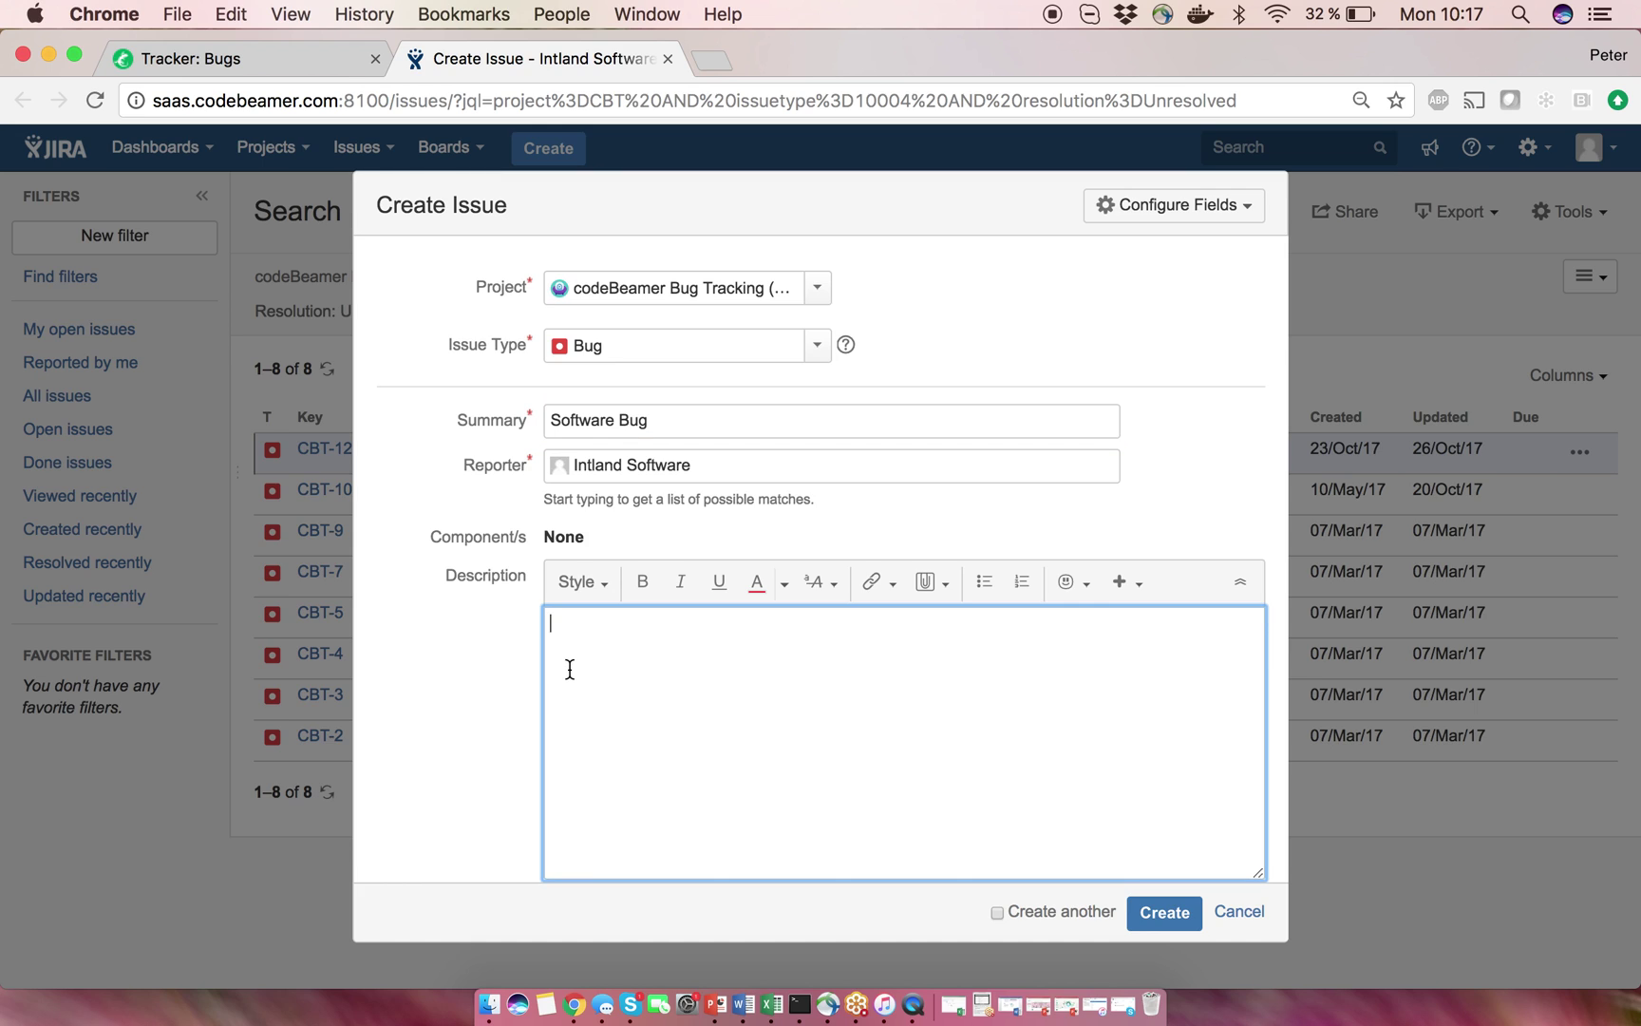
{"action": "type", "text": "This is"}
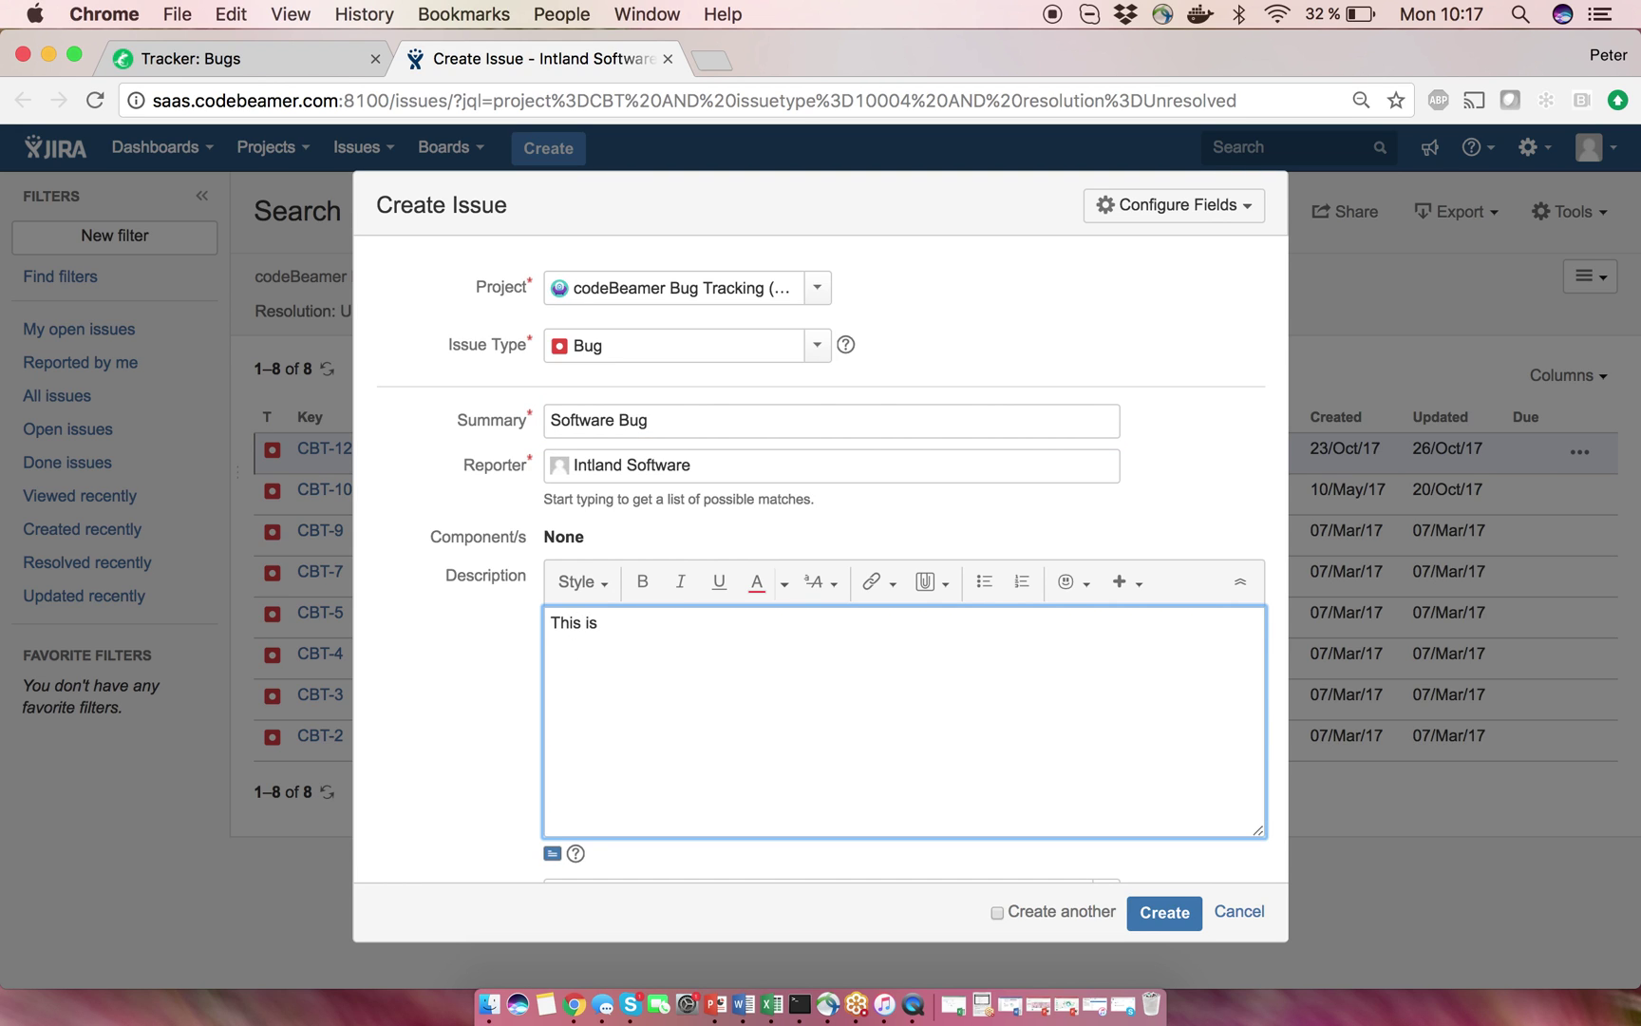
{"action": "type", "text": " bug's description"}
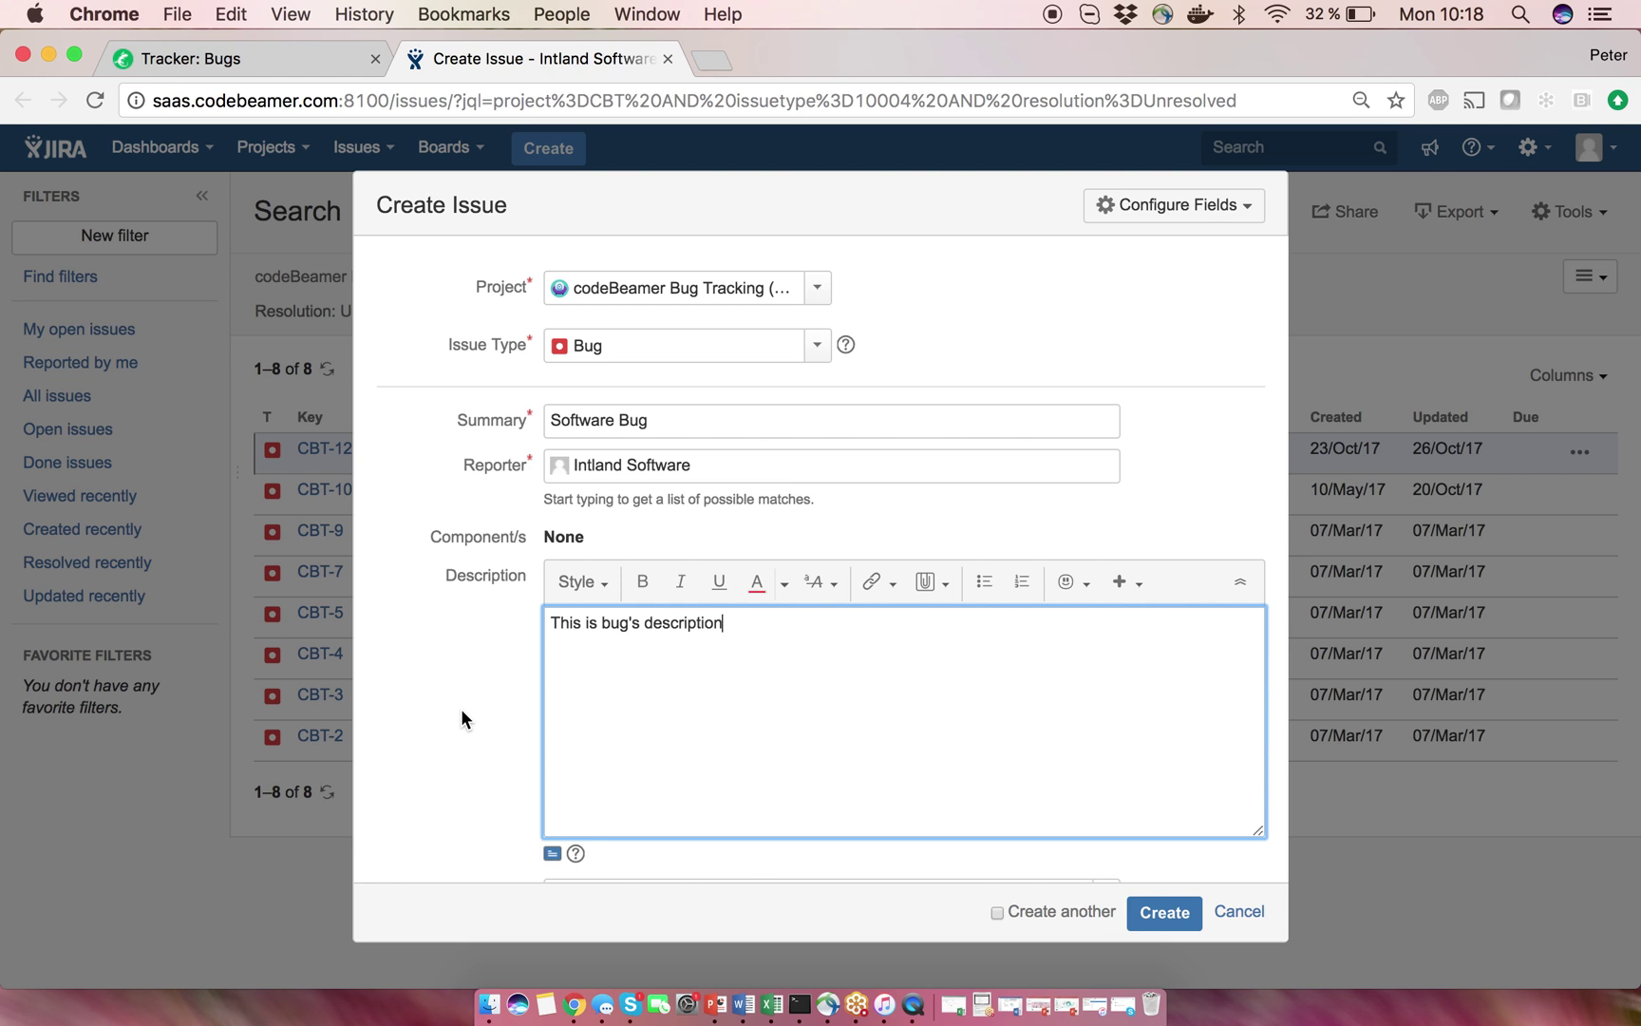
{"action": "scroll", "coordinate": [460, 709], "scroll_direction": "down", "scroll_amount": 5}
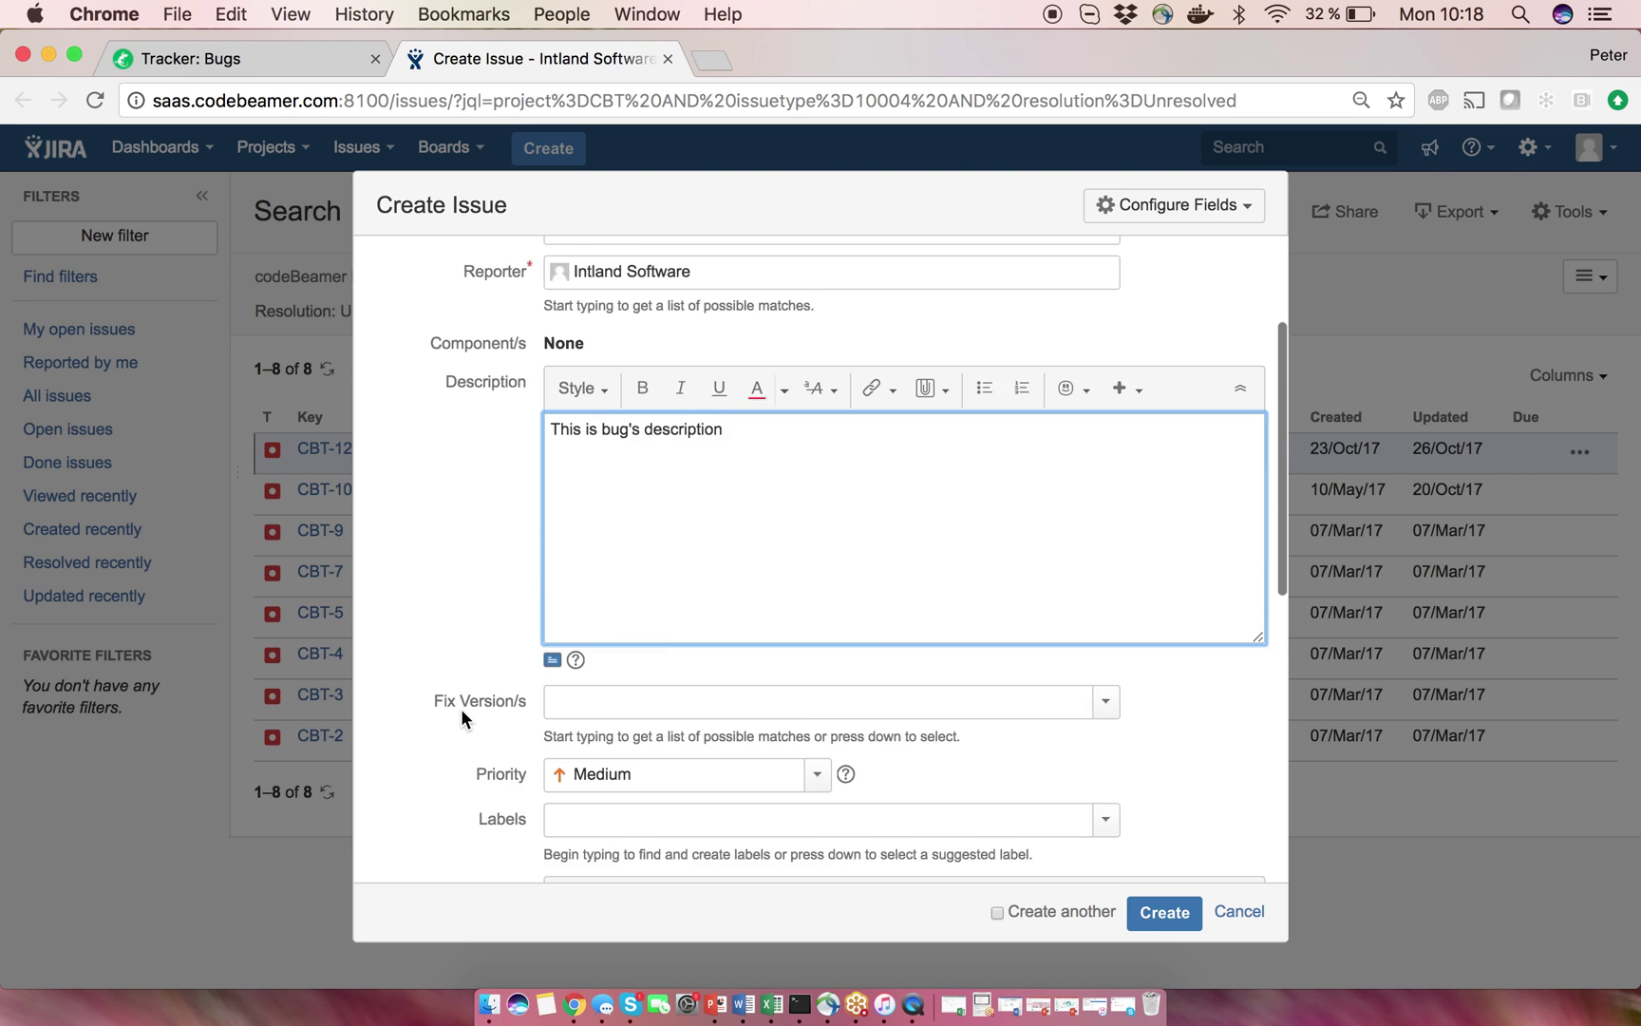
{"action": "left_click", "coordinate": [810, 637]}
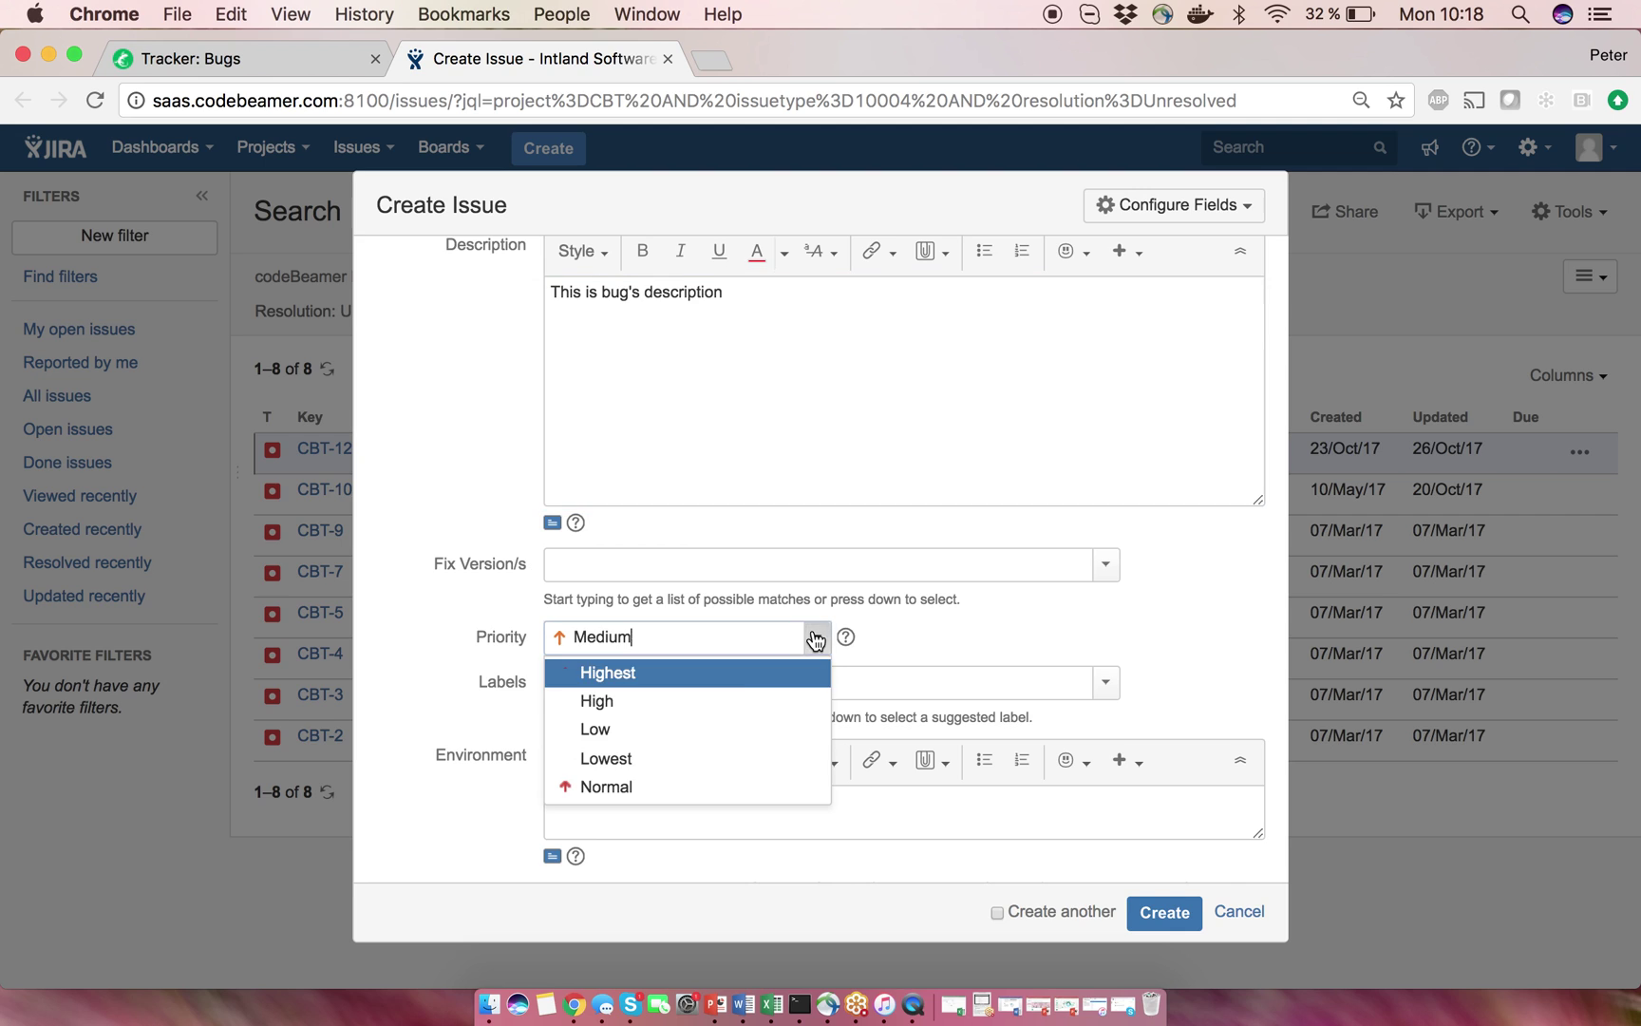
{"action": "left_click", "coordinate": [611, 758]}
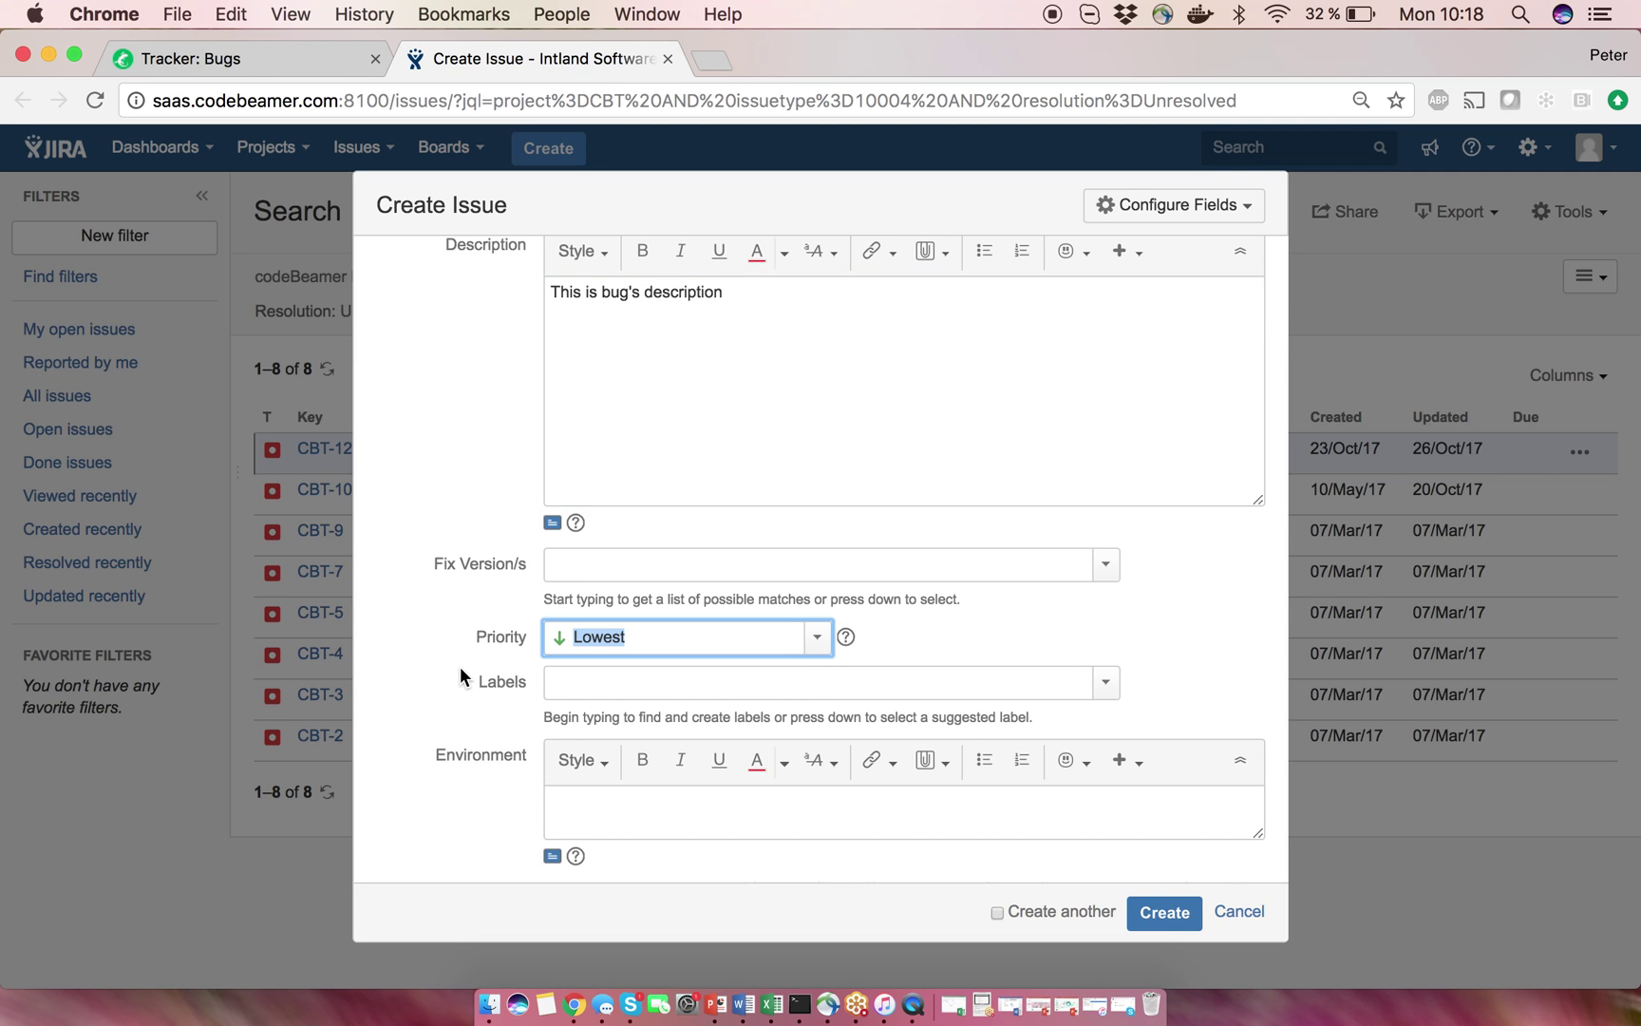
{"action": "left_click", "coordinate": [1164, 913]}
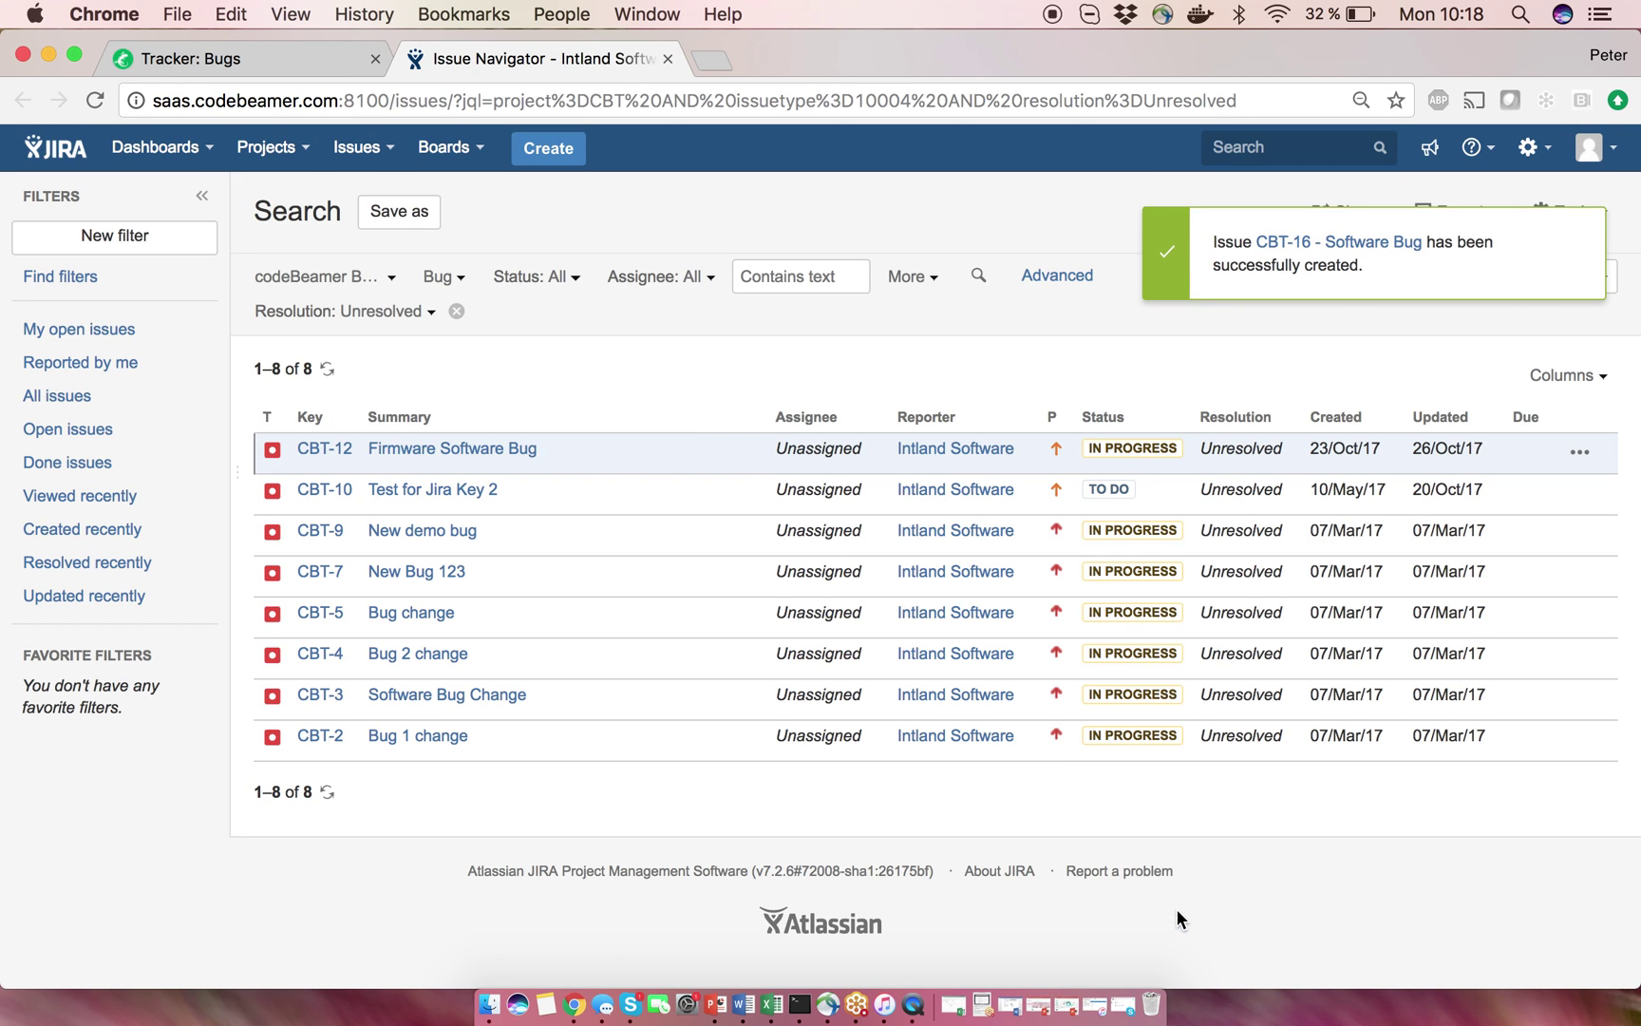
{"action": "left_click", "coordinate": [327, 368]}
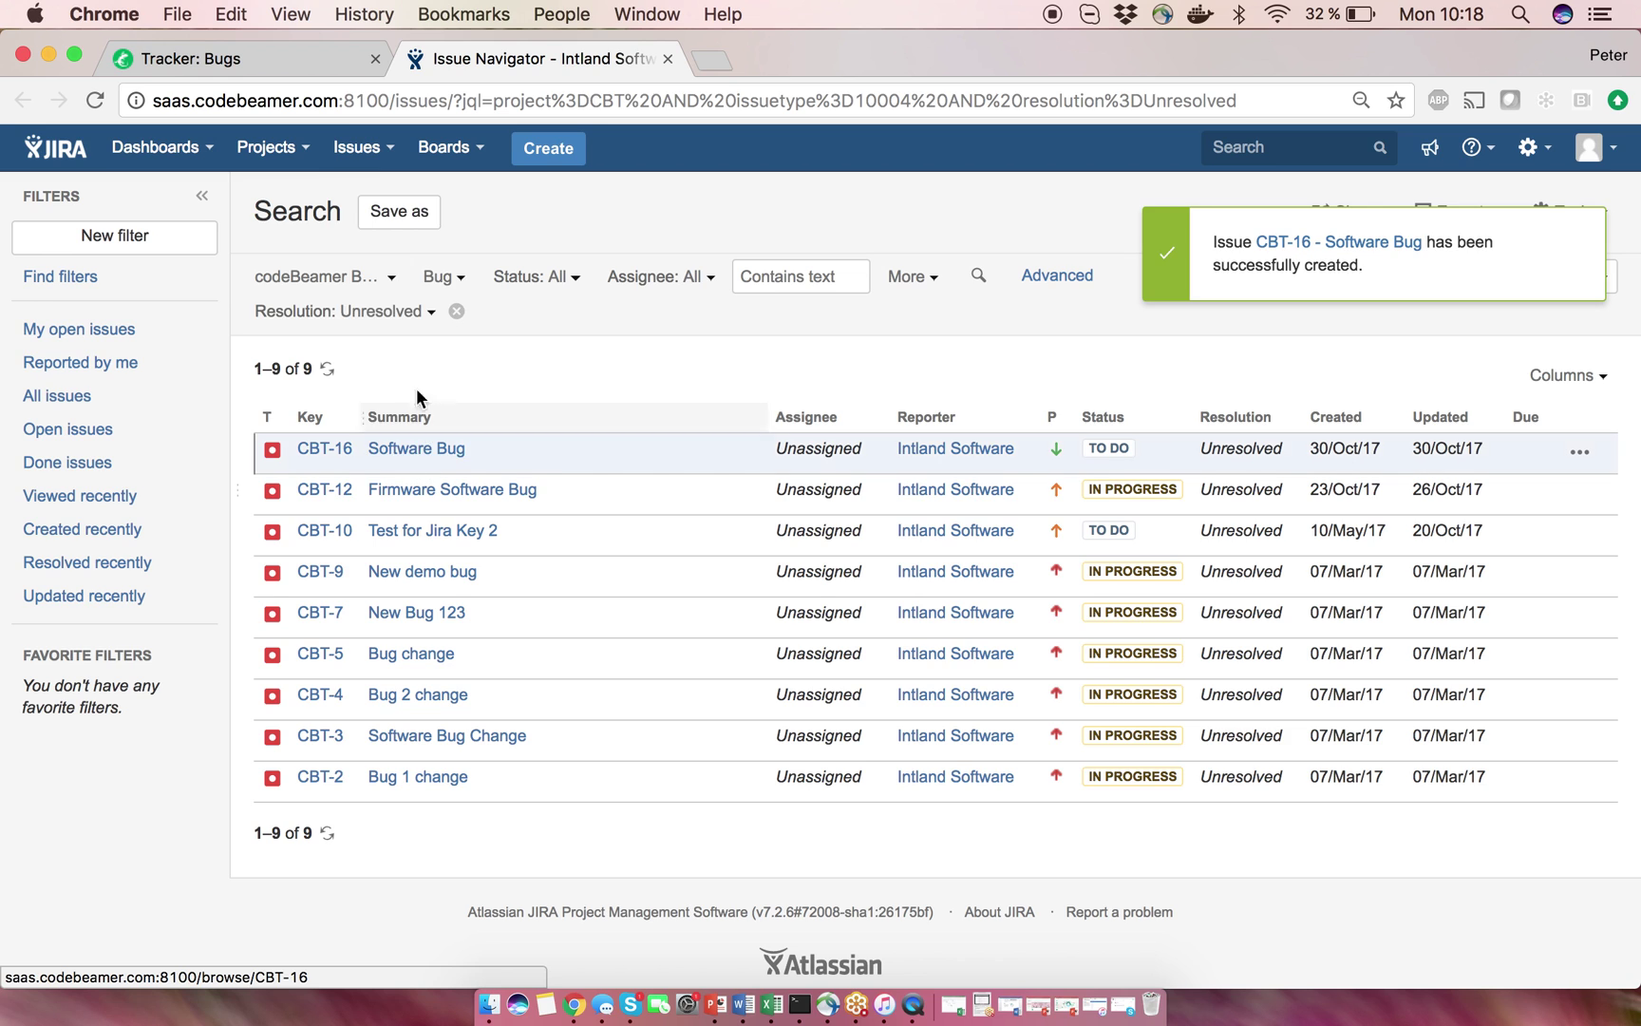
{"action": "left_click", "coordinate": [307, 62]}
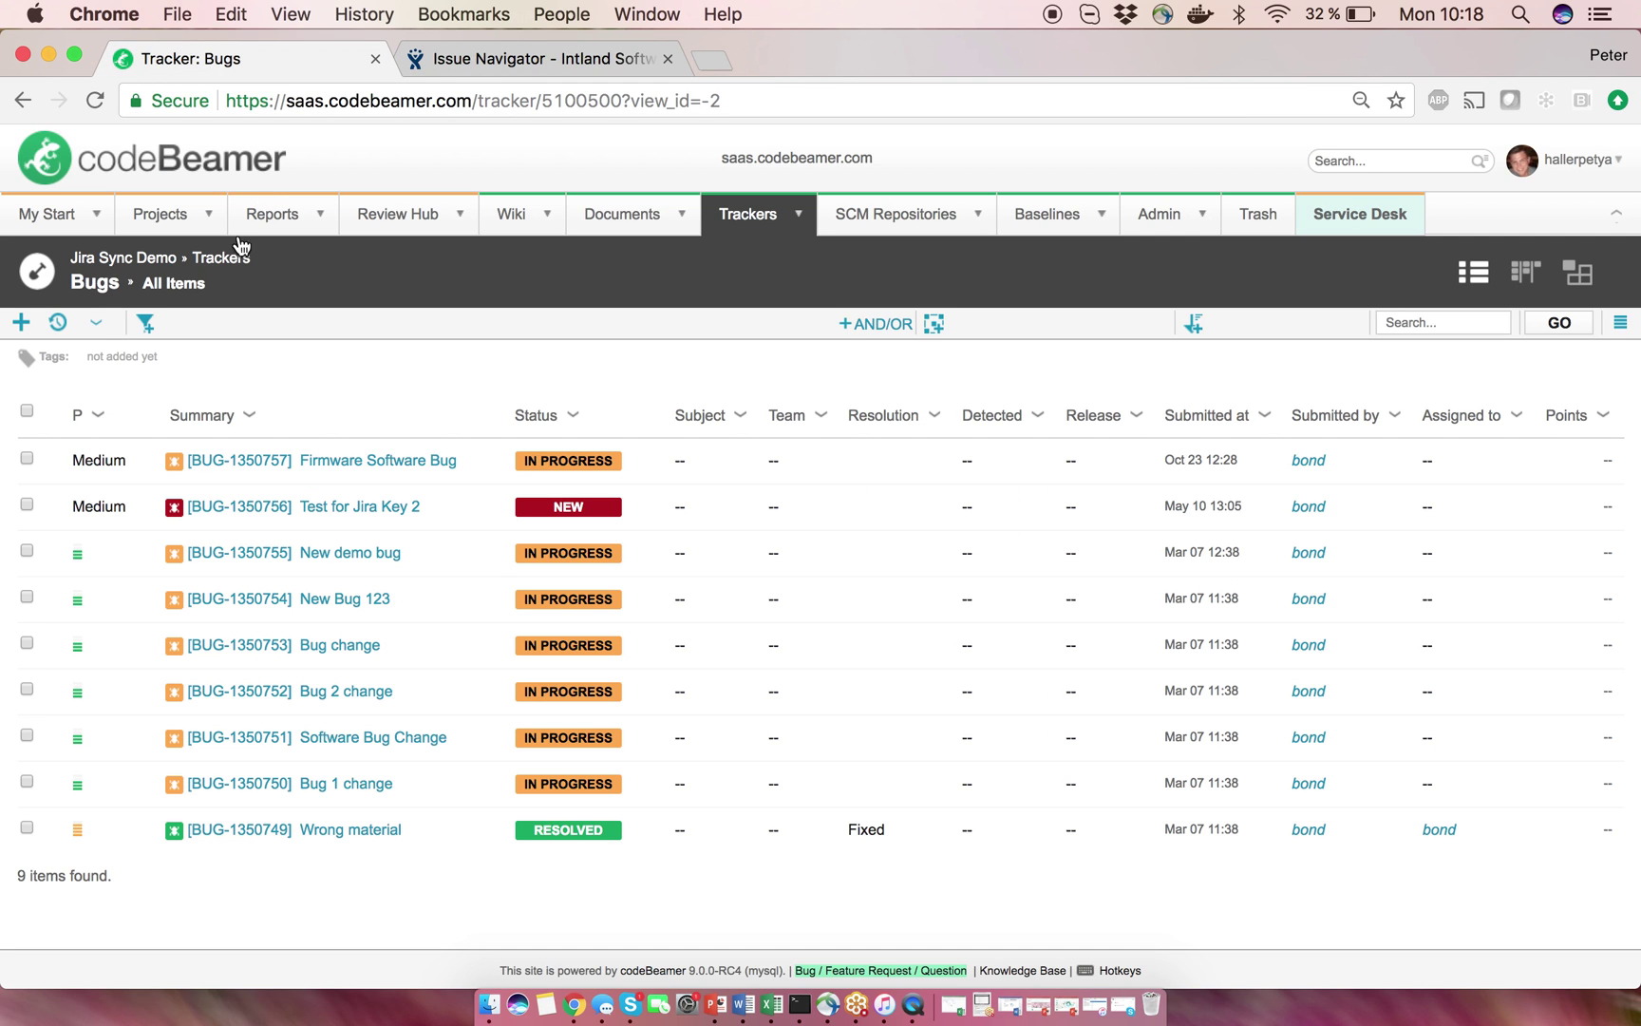
- Synchronize the Bugs tracker with Jira again, importing Software Bug as a new item
{"action": "left_click", "coordinate": [93, 327]}
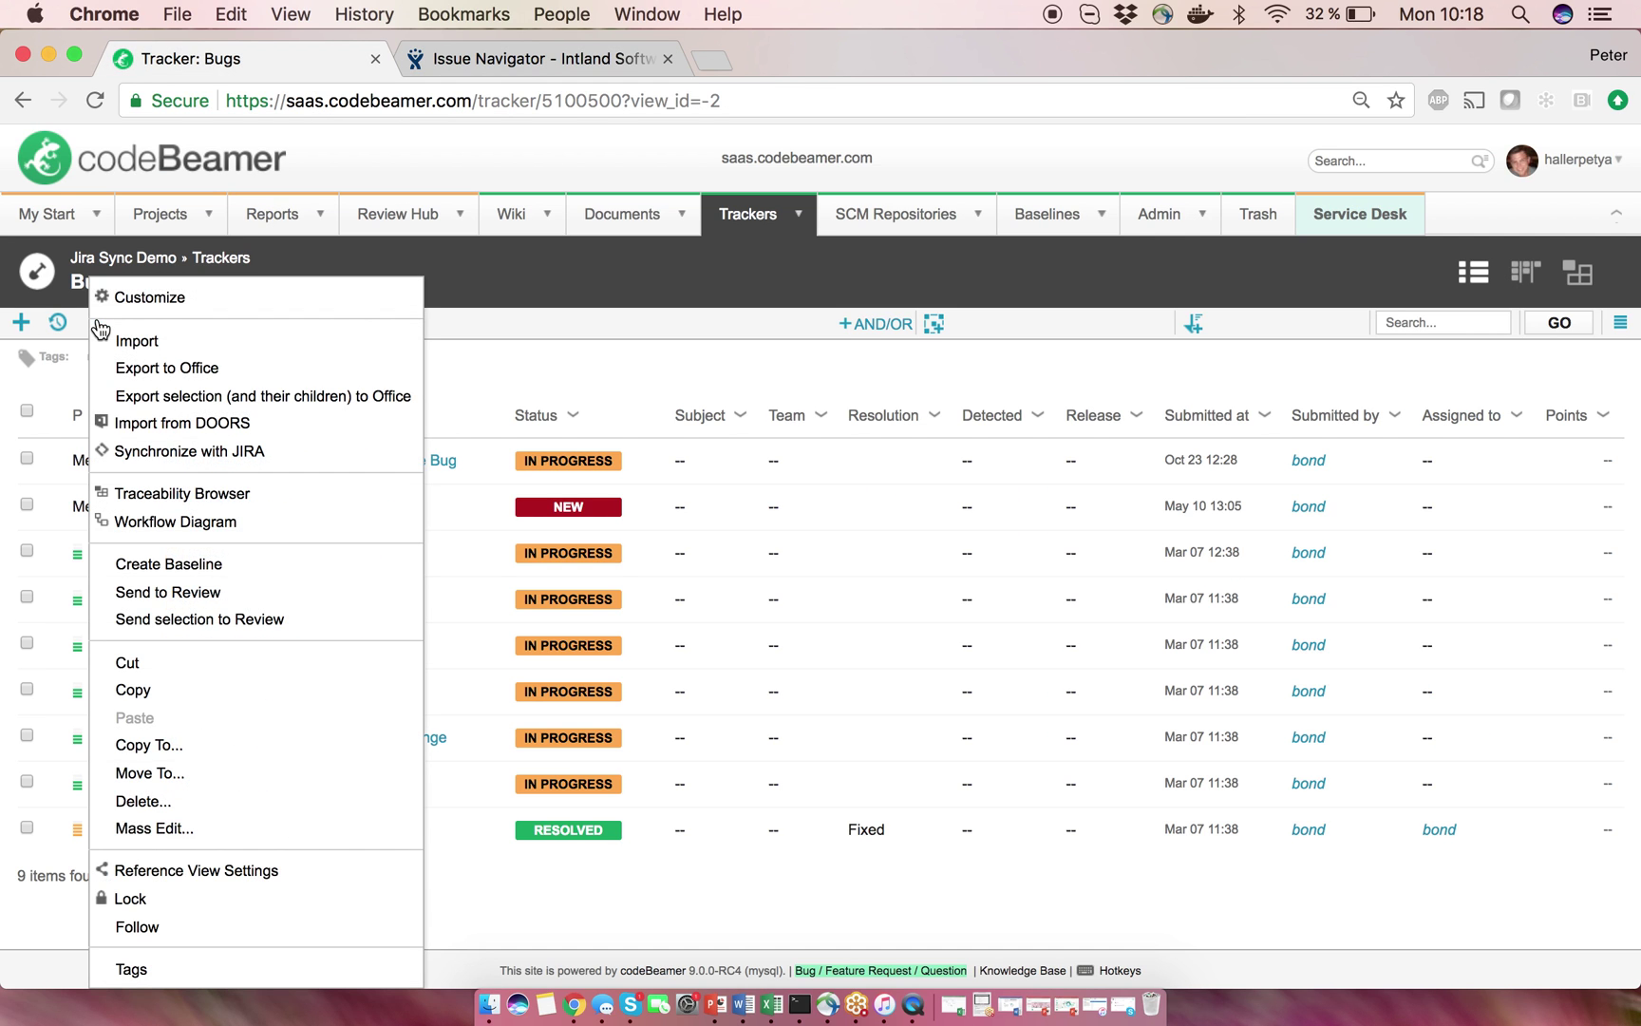
{"action": "left_click", "coordinate": [143, 452]}
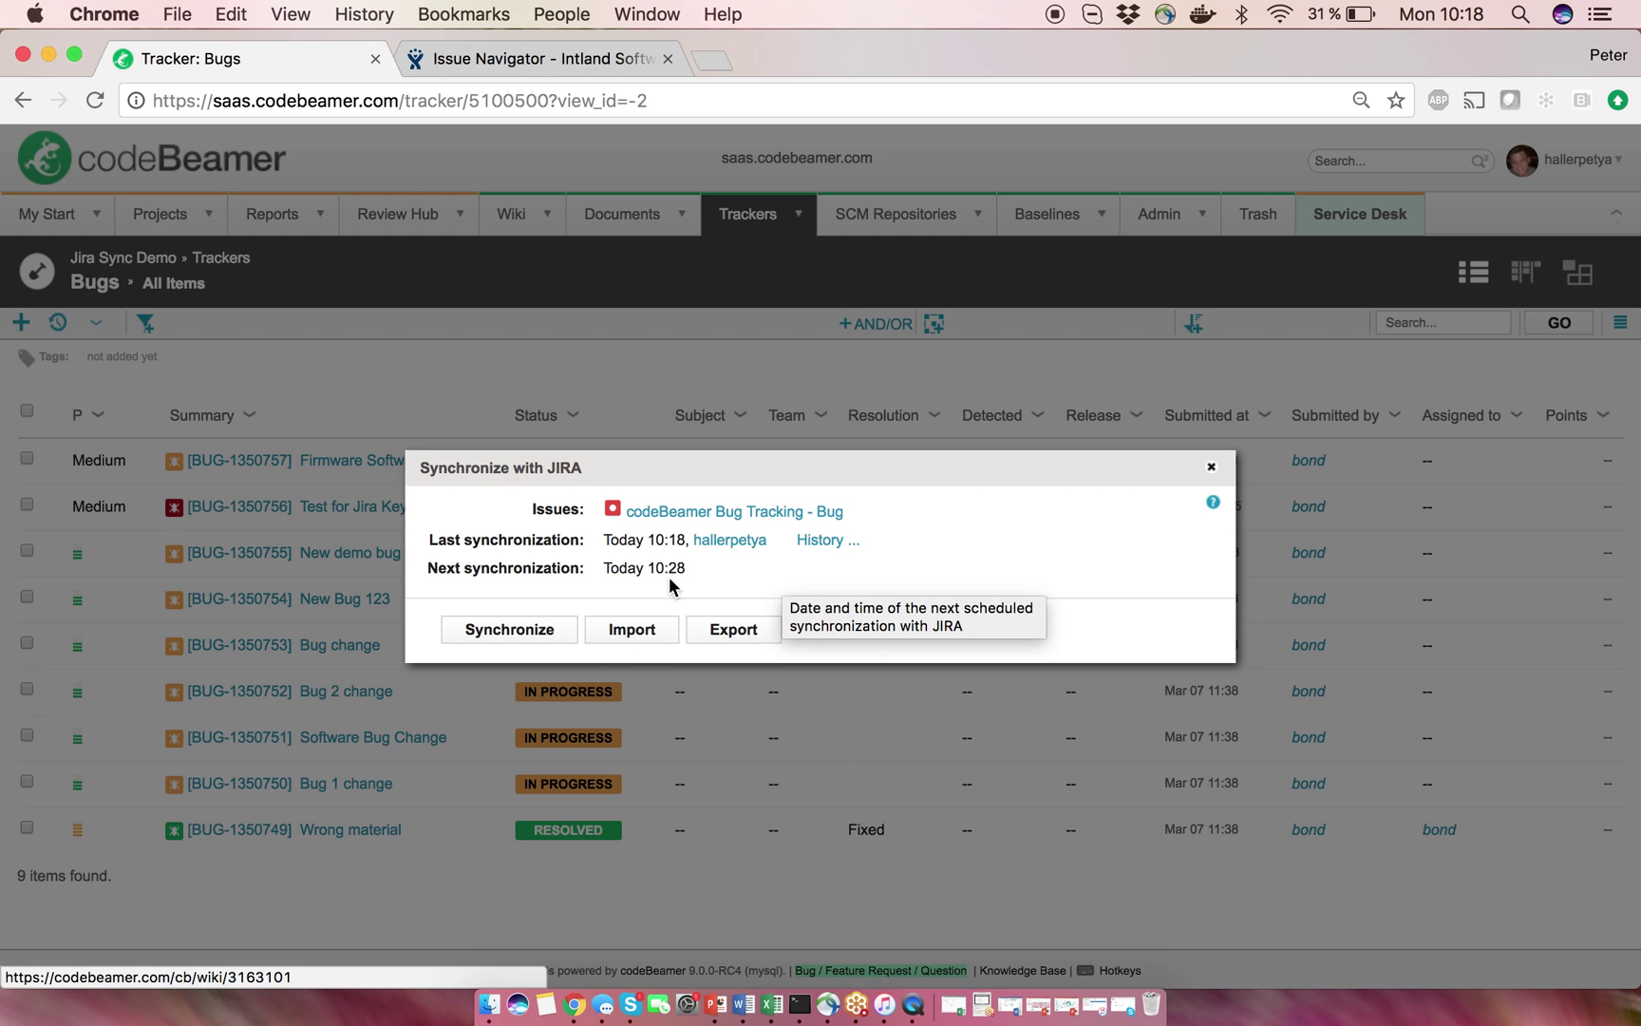
{"action": "left_click", "coordinate": [518, 631]}
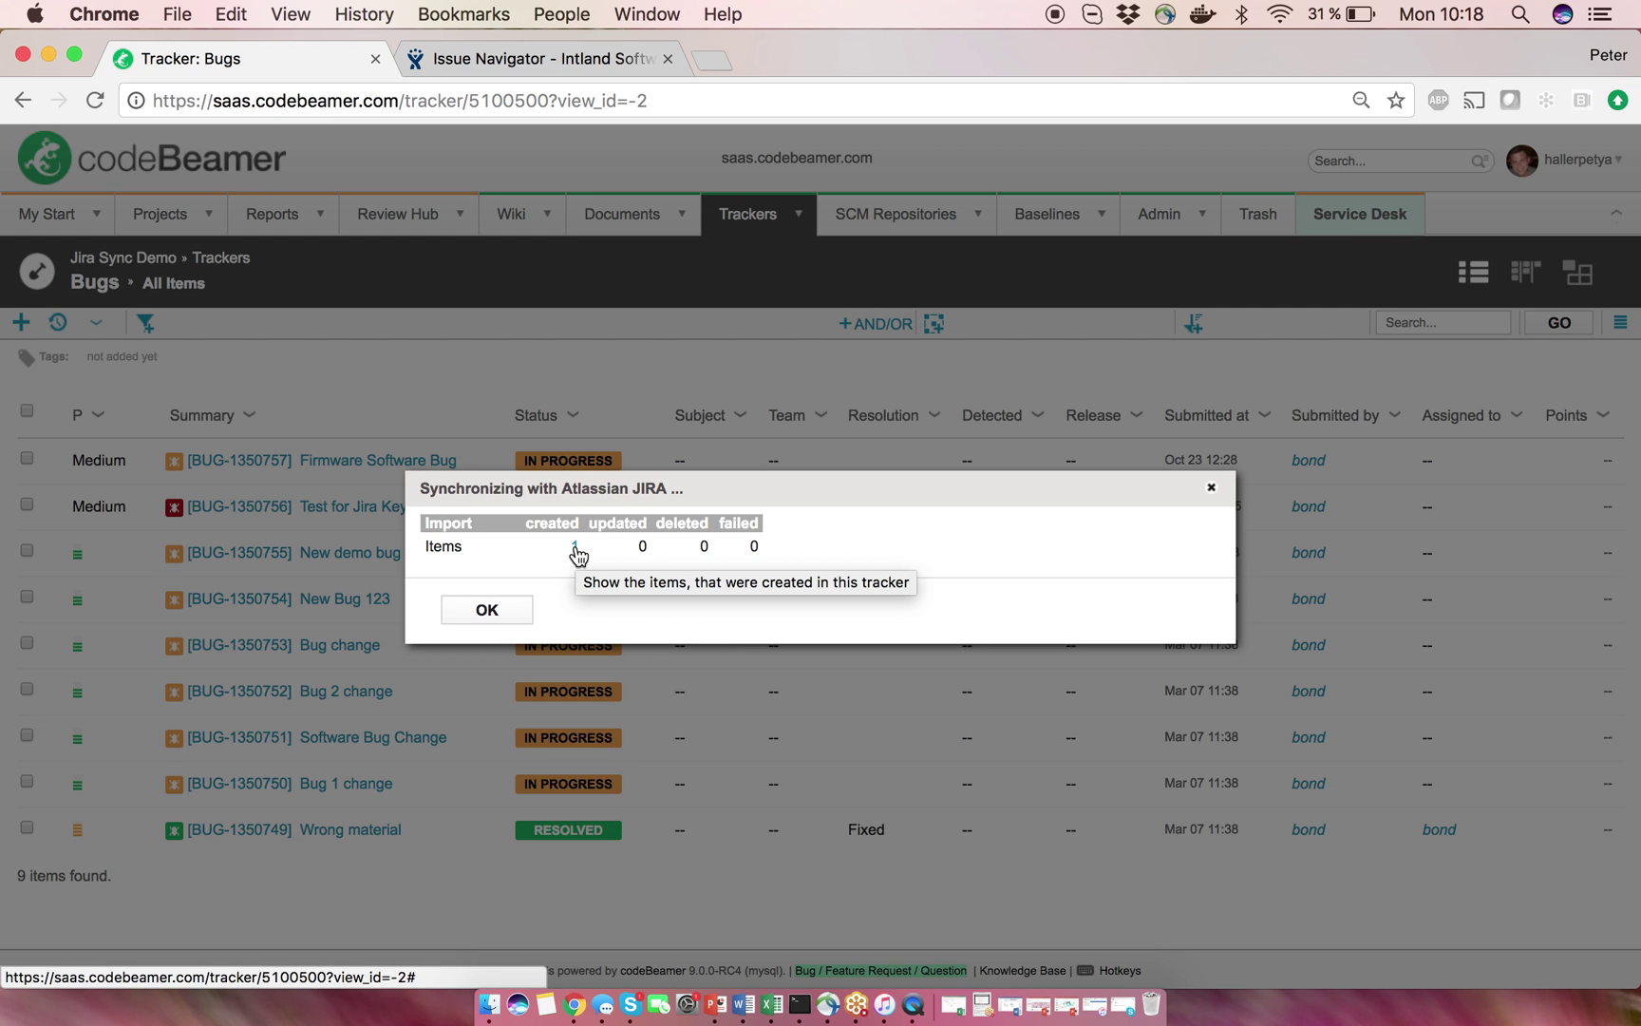
{"action": "left_click", "coordinate": [575, 547]}
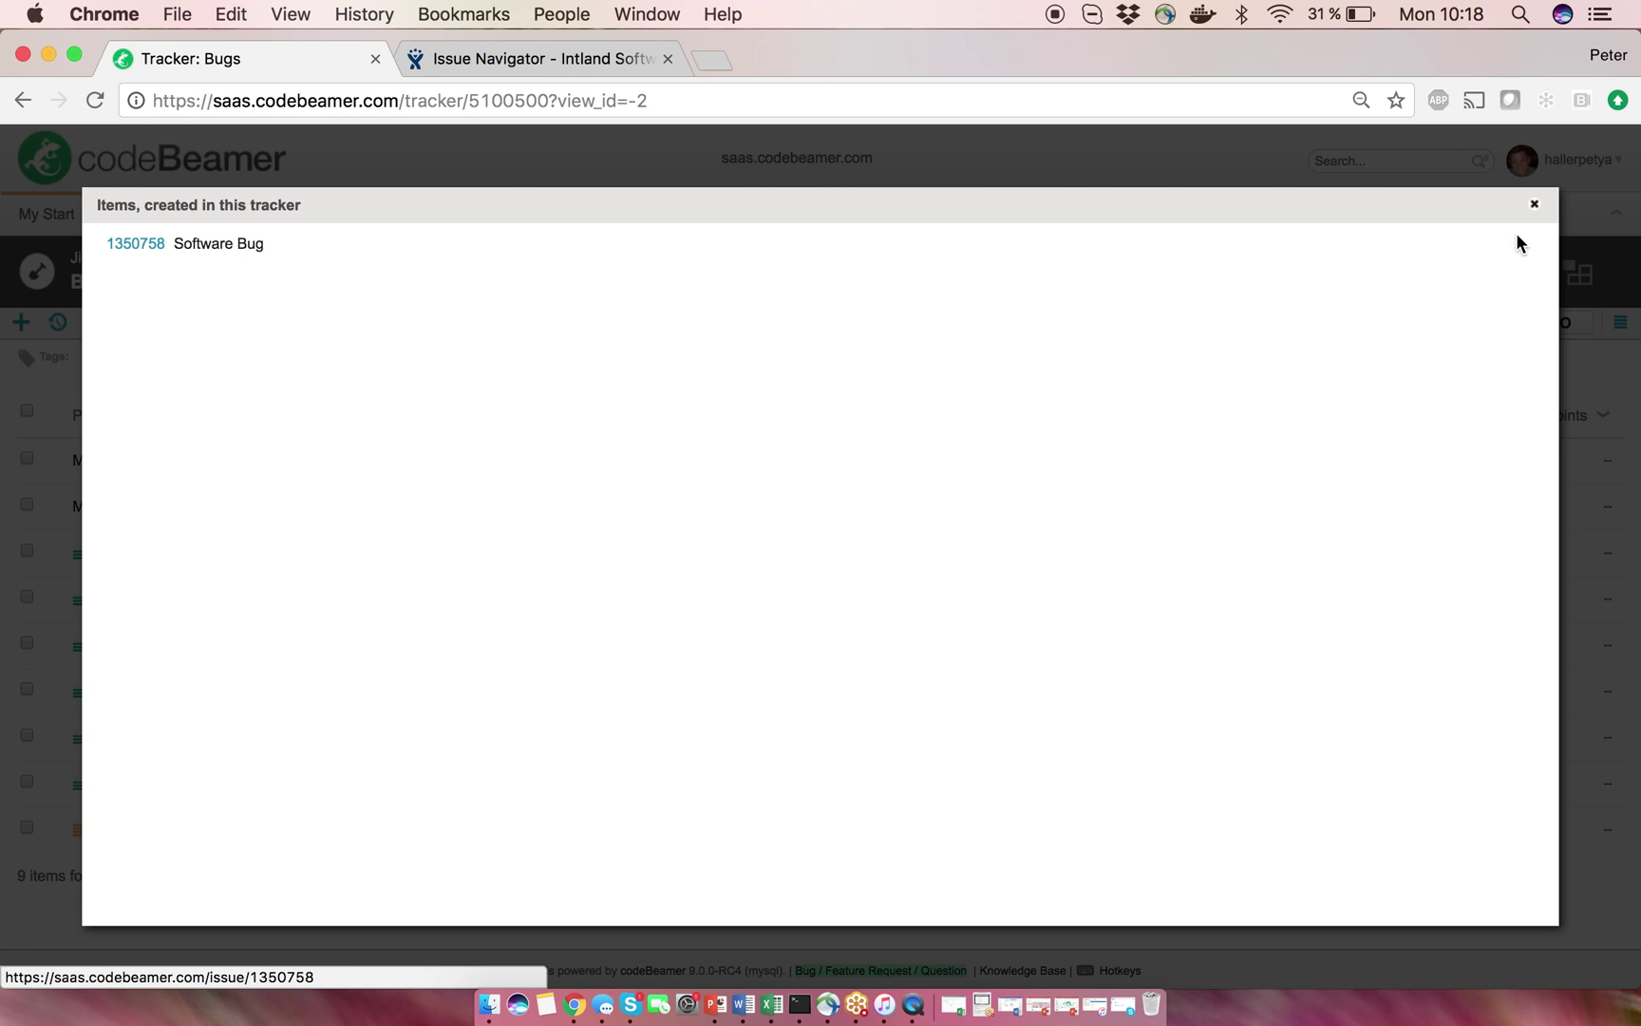
{"action": "left_click", "coordinate": [1534, 205]}
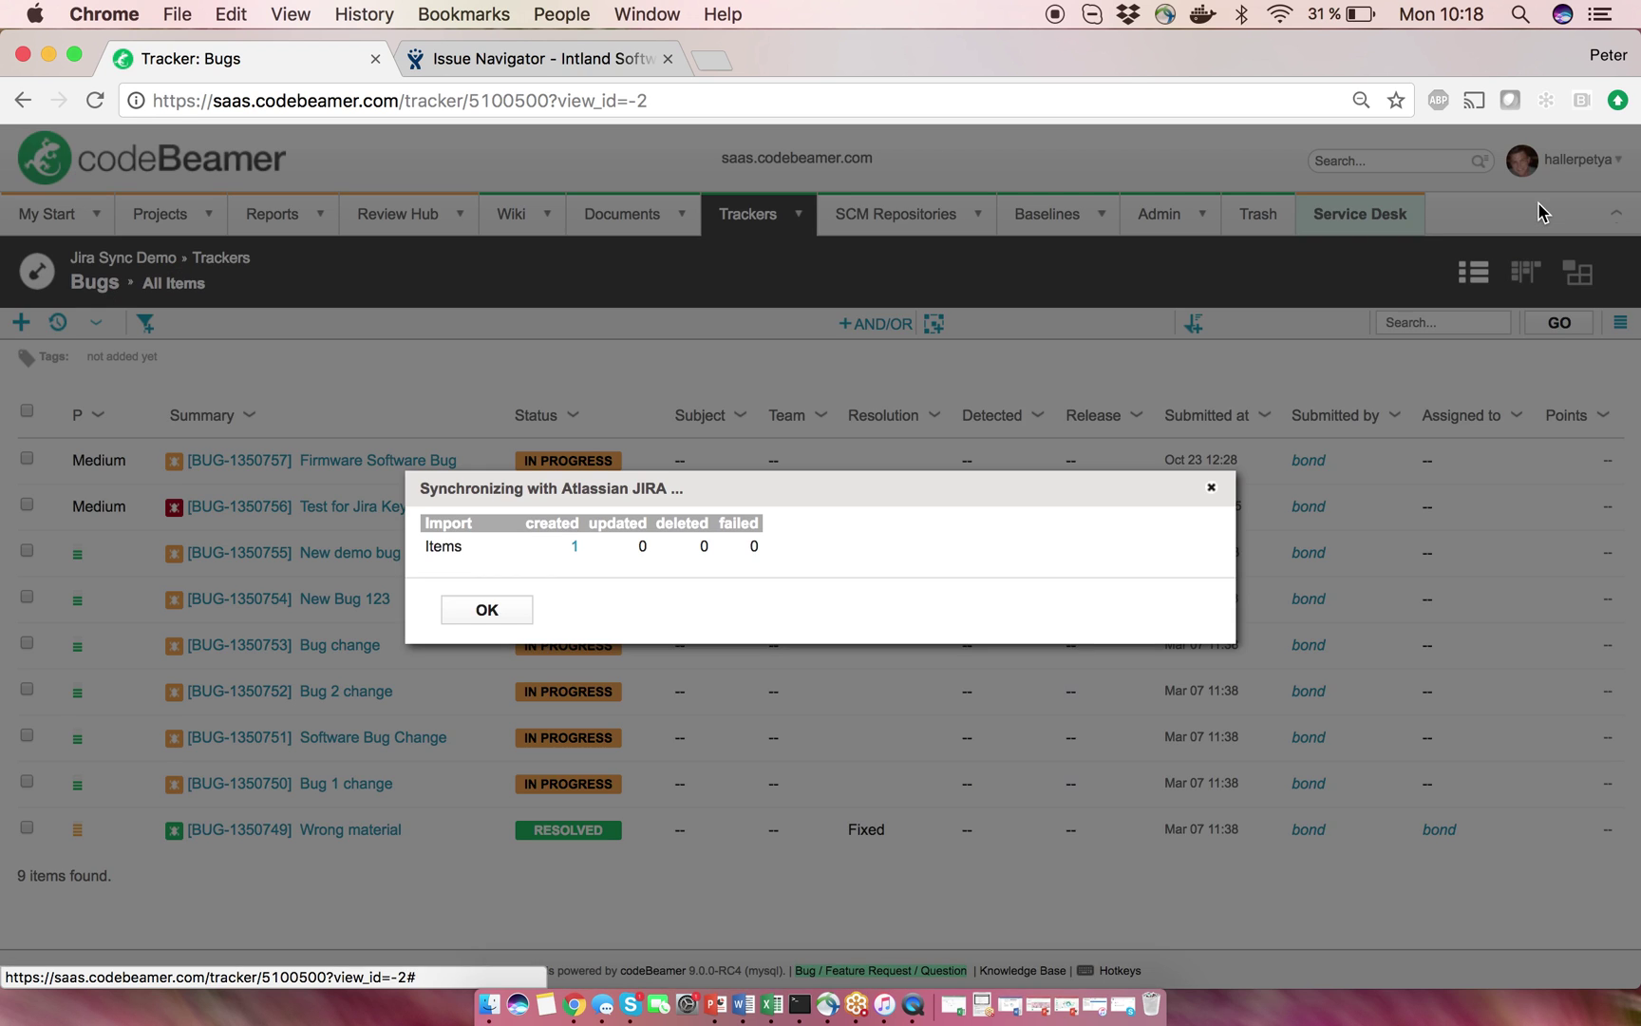
{"action": "left_click", "coordinate": [517, 609]}
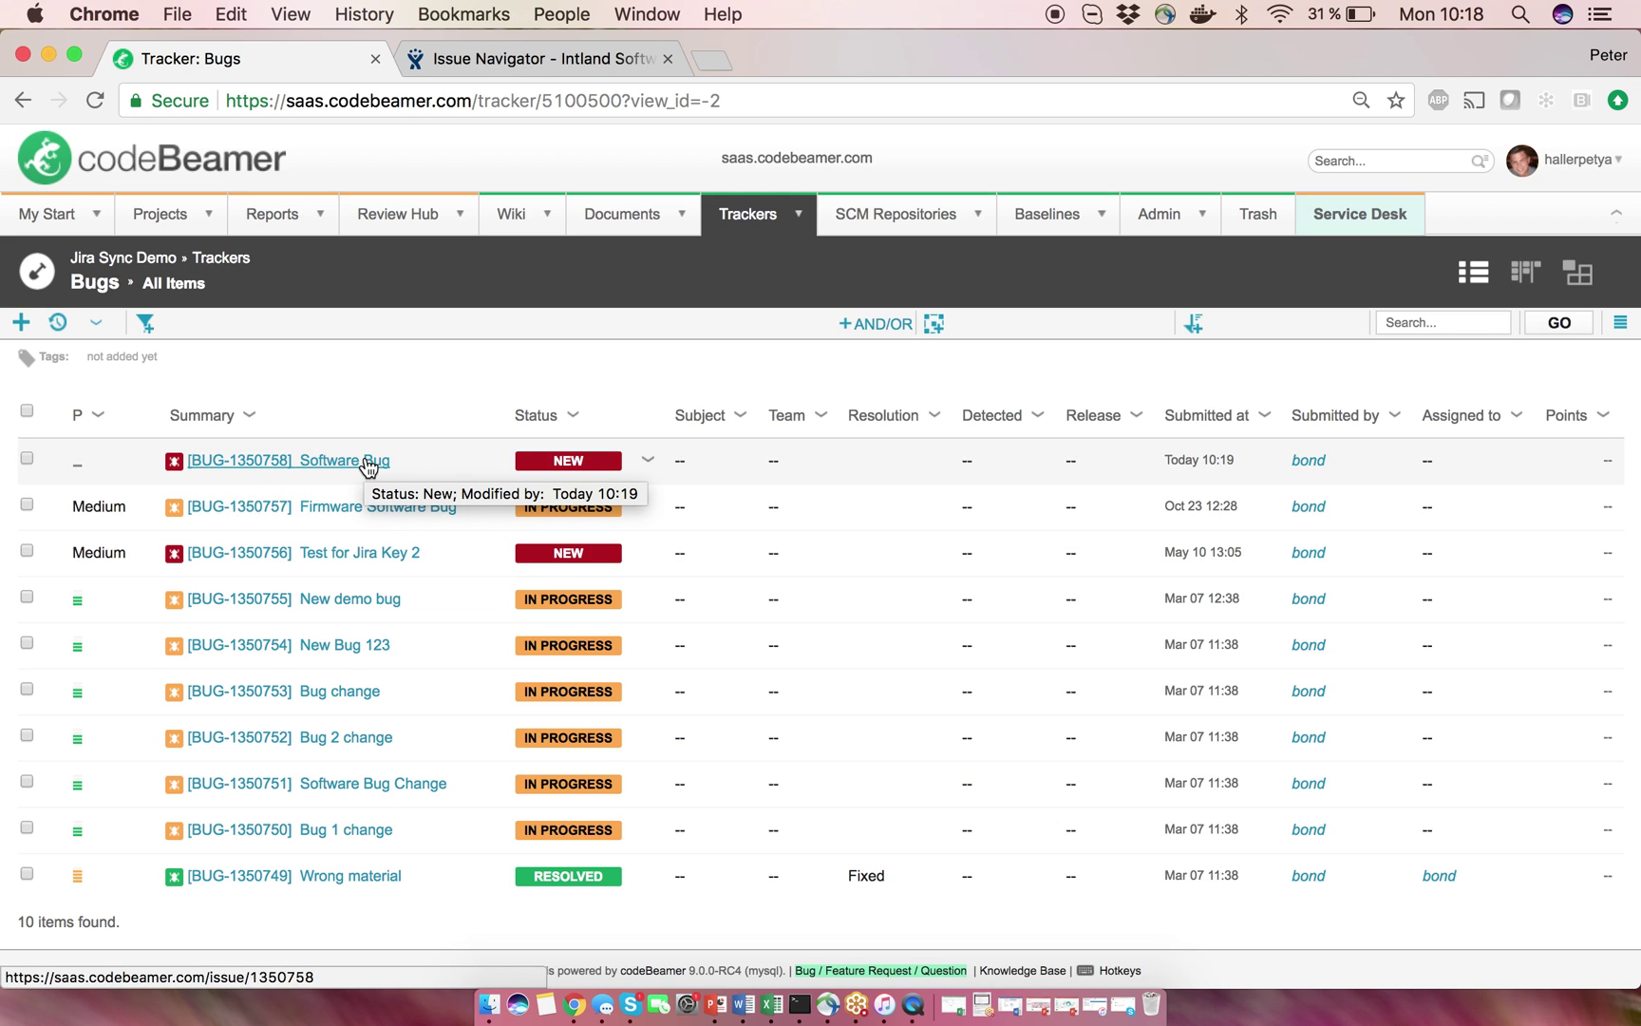
{"action": "left_click", "coordinate": [649, 463]}
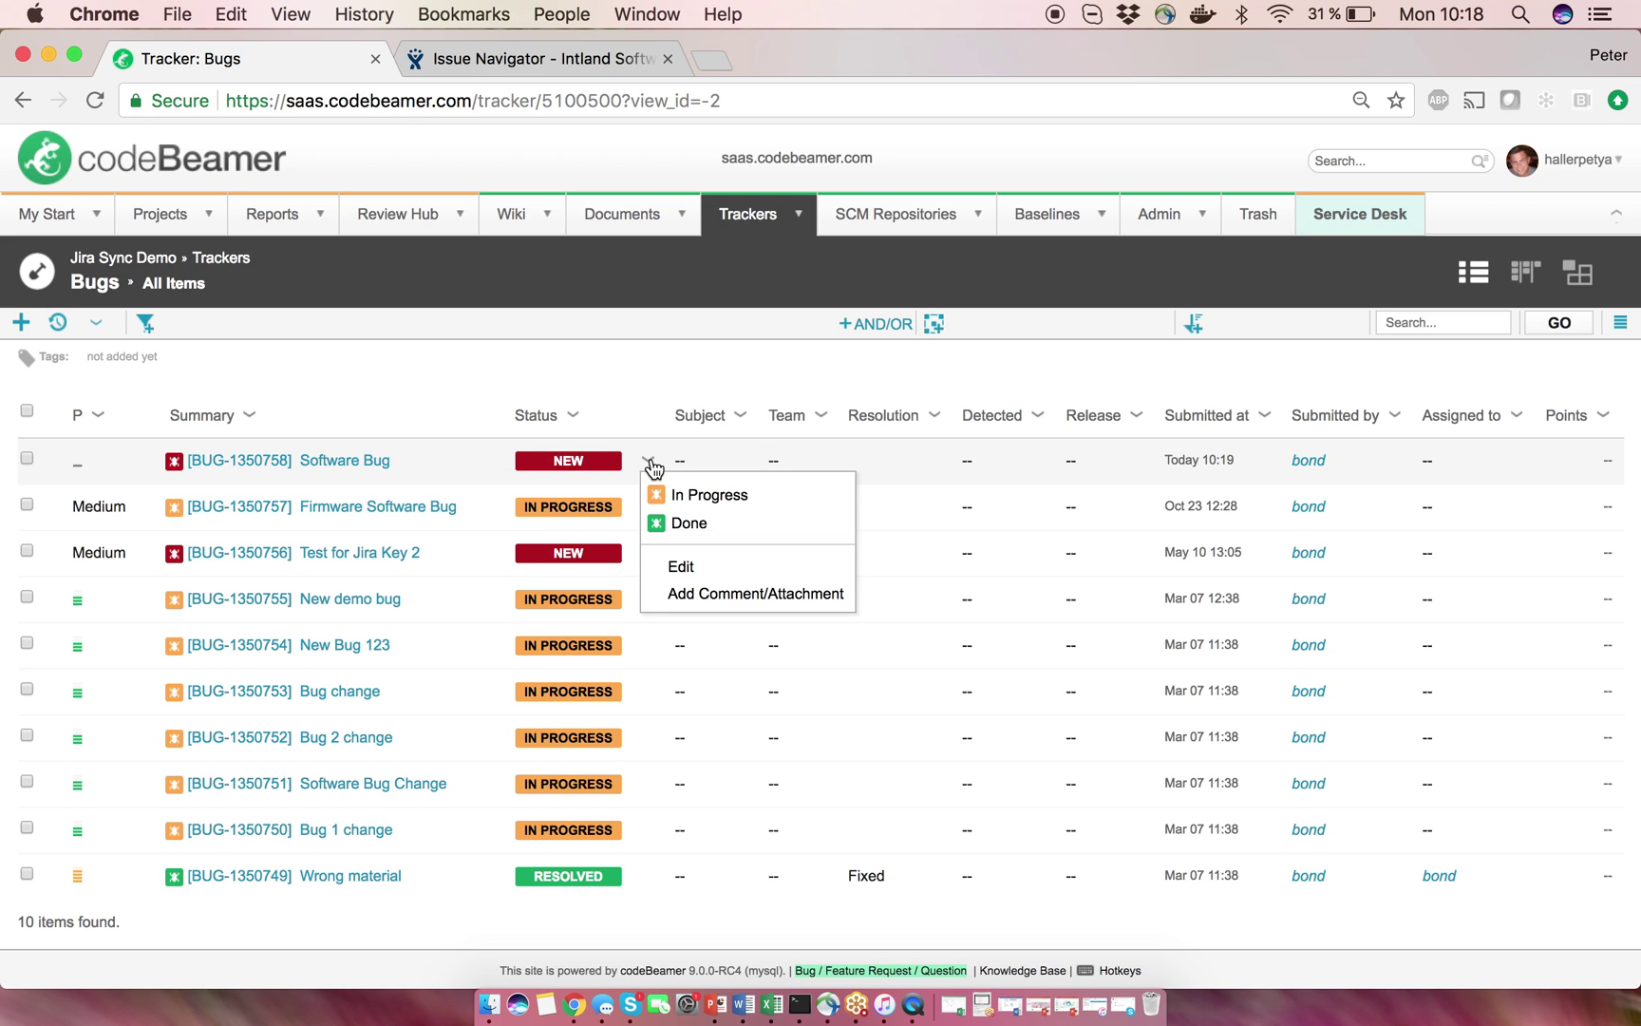
- Set Software Bug to In Progress, High priority, append 'from codeBeamer' to its description, and save
{"action": "left_click", "coordinate": [704, 497]}
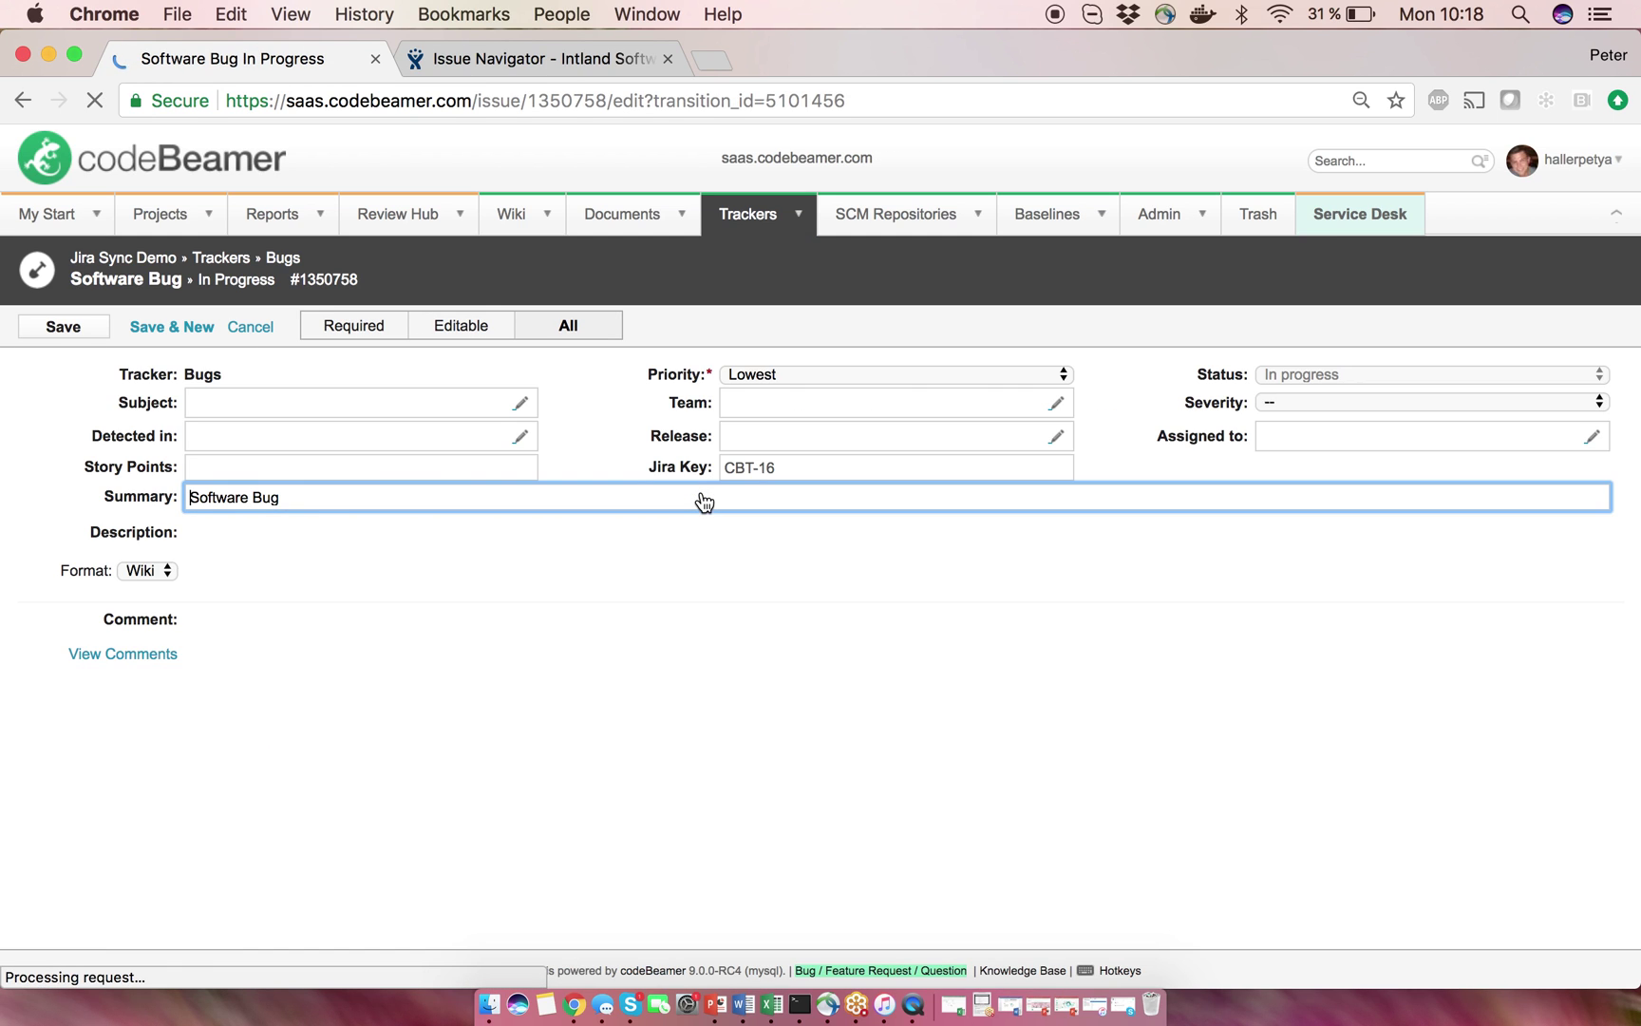
{"action": "left_click", "coordinate": [833, 373]}
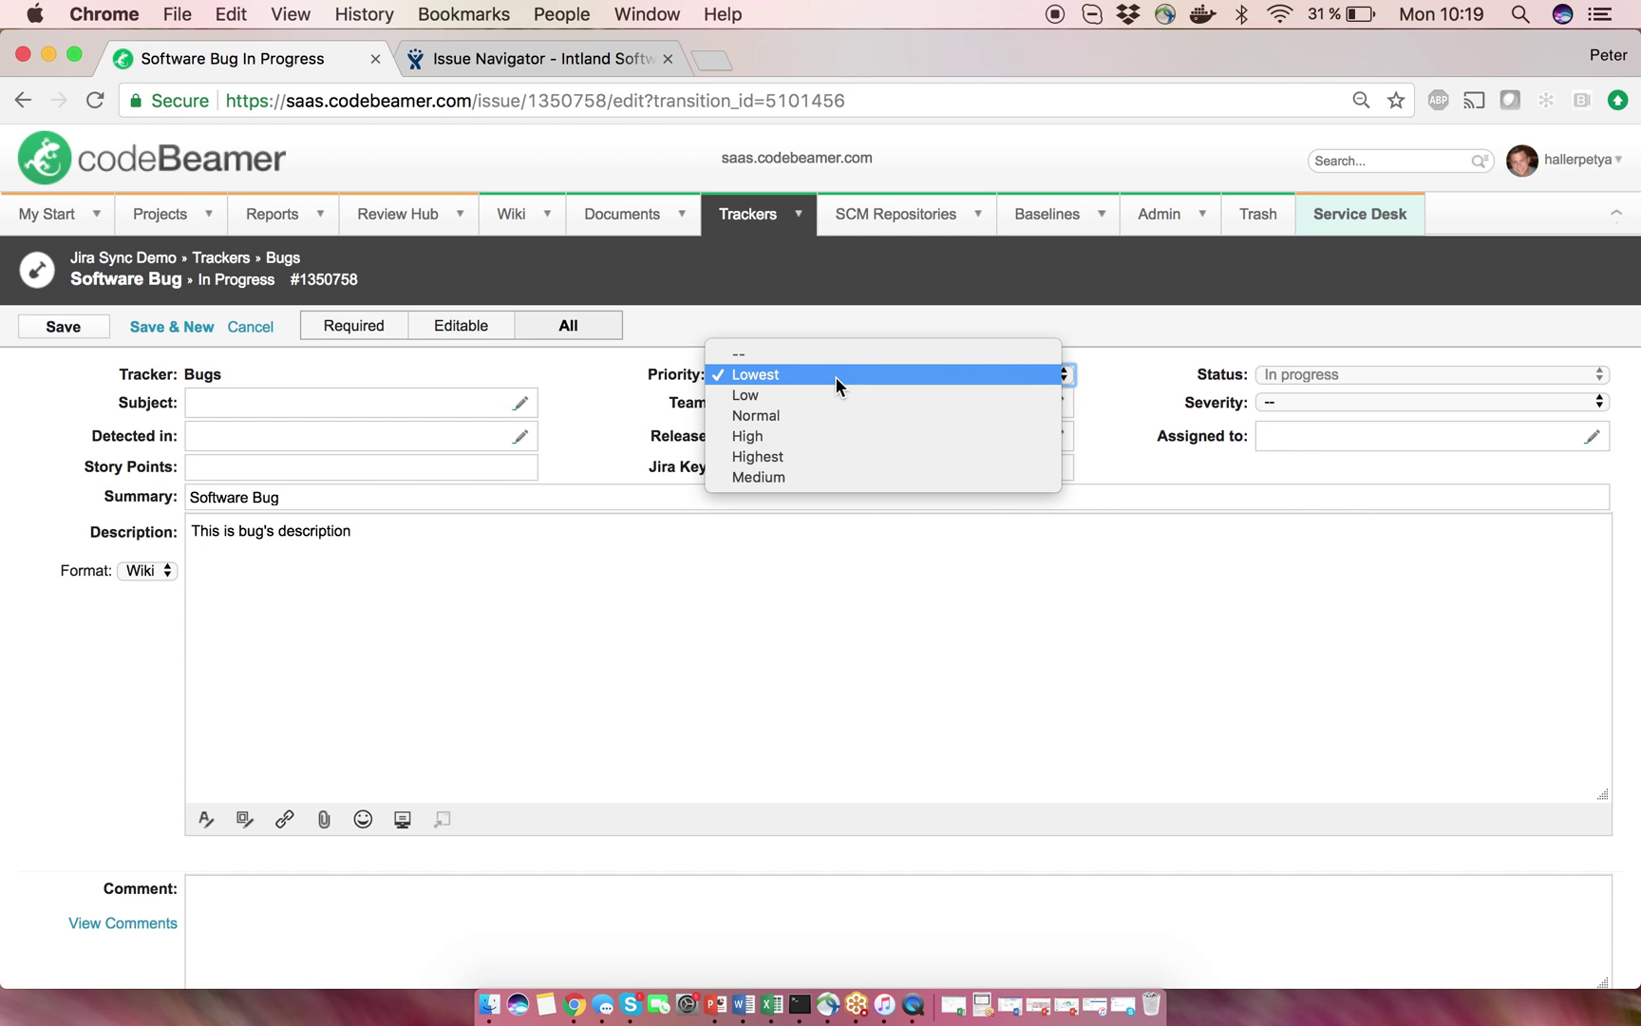
{"action": "left_click", "coordinate": [823, 439]}
{"action": "left_click", "coordinate": [357, 538]}
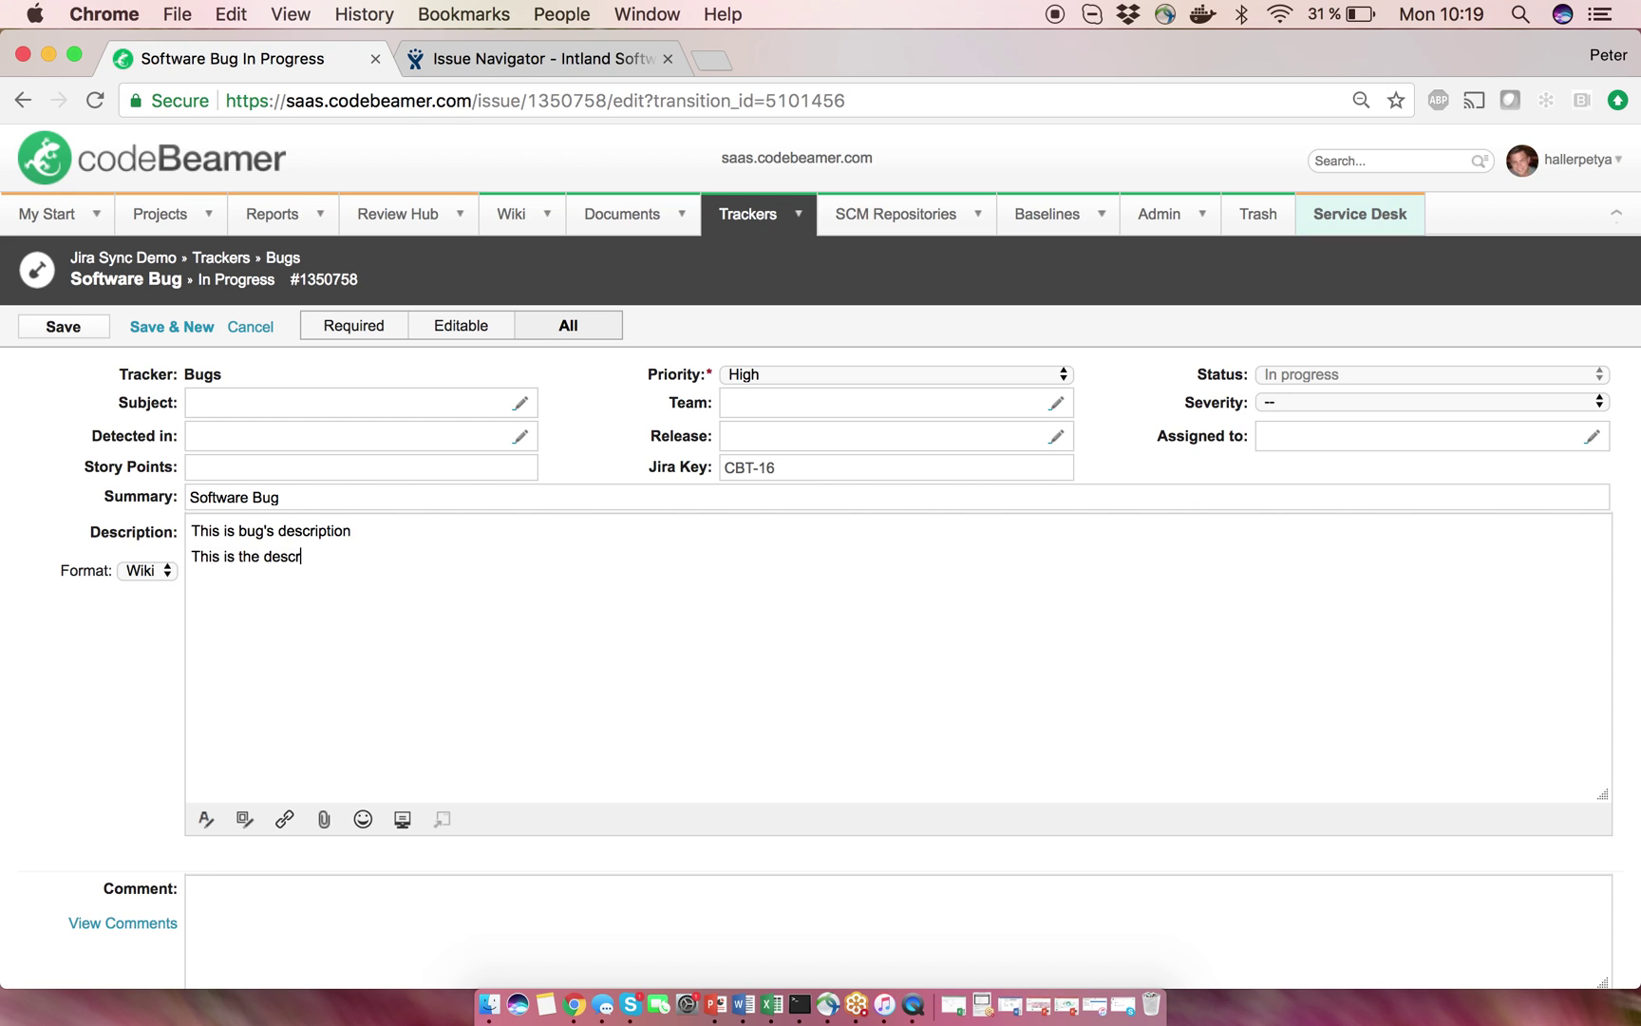
{"action": "type", "text": "from codeBeamer"}
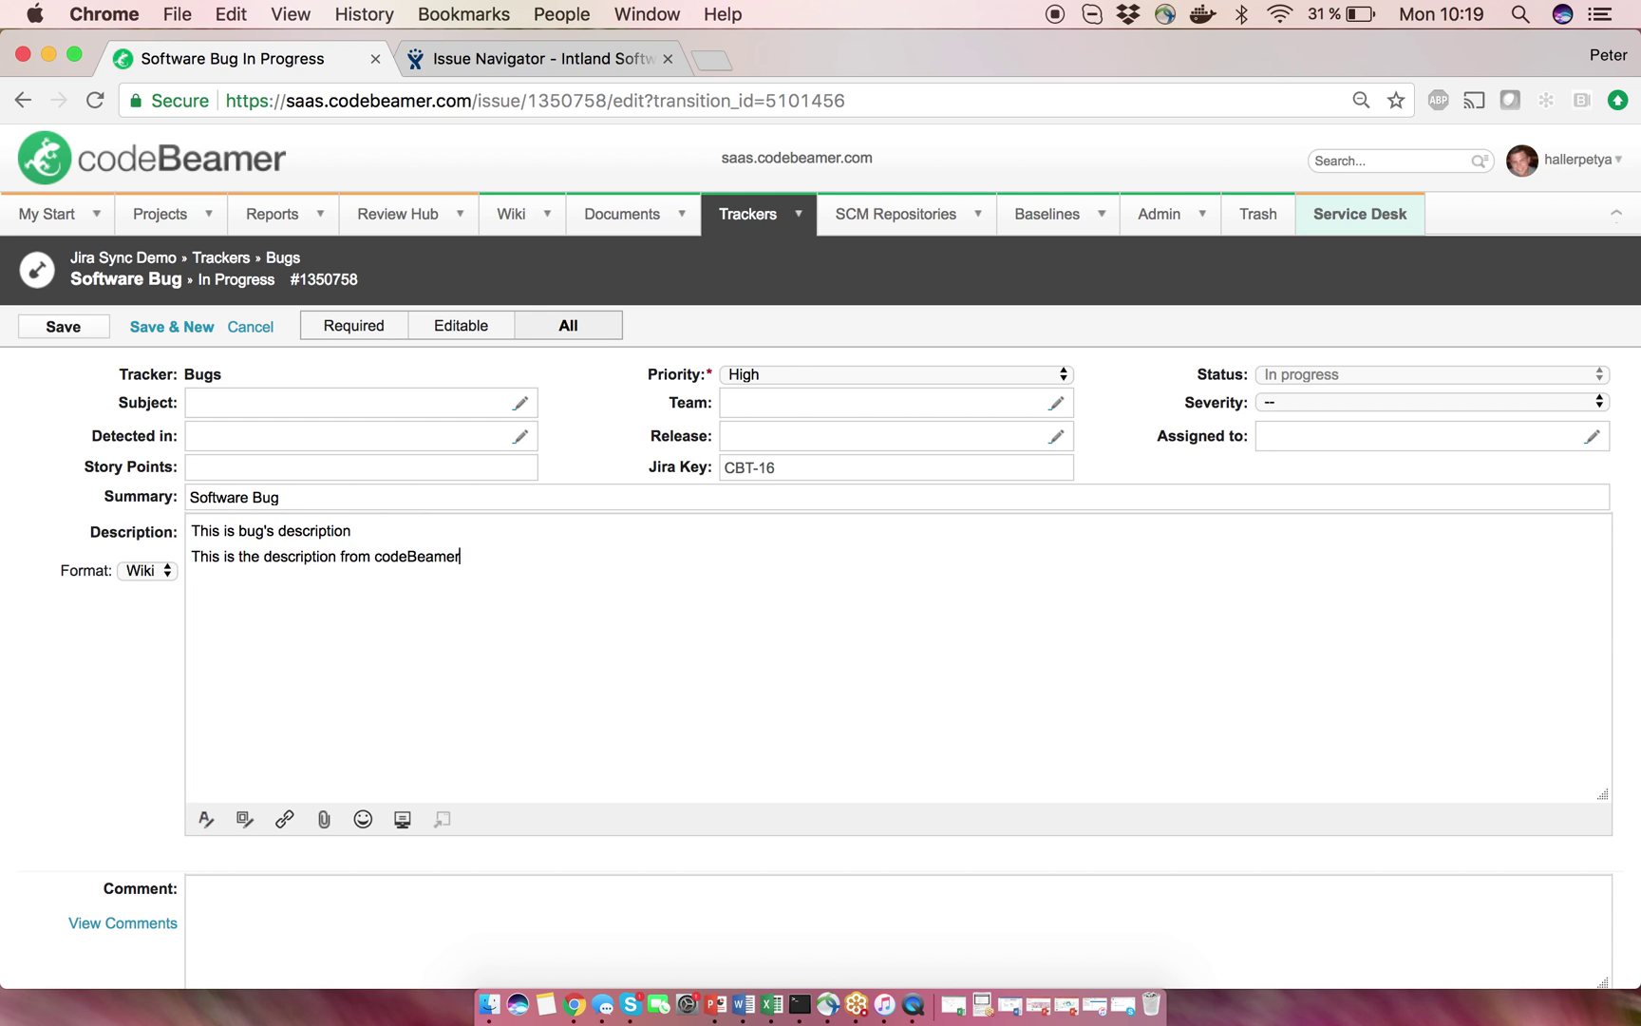
{"action": "left_click", "coordinate": [80, 335]}
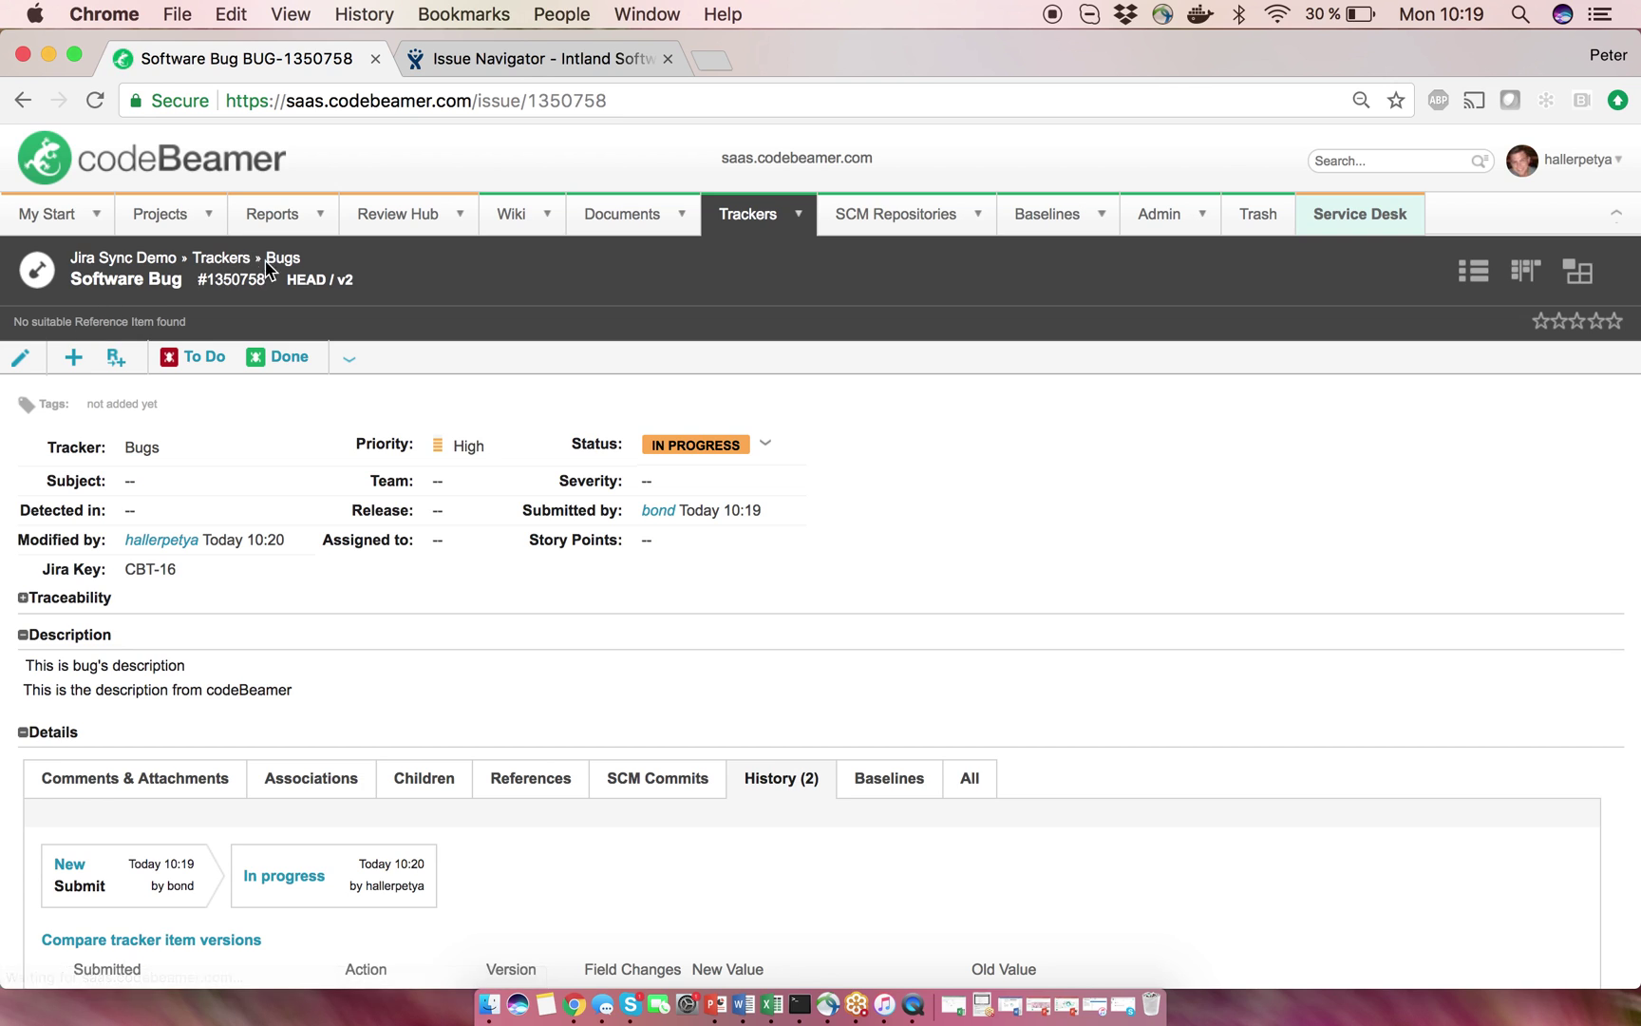
{"action": "left_click", "coordinate": [283, 260]}
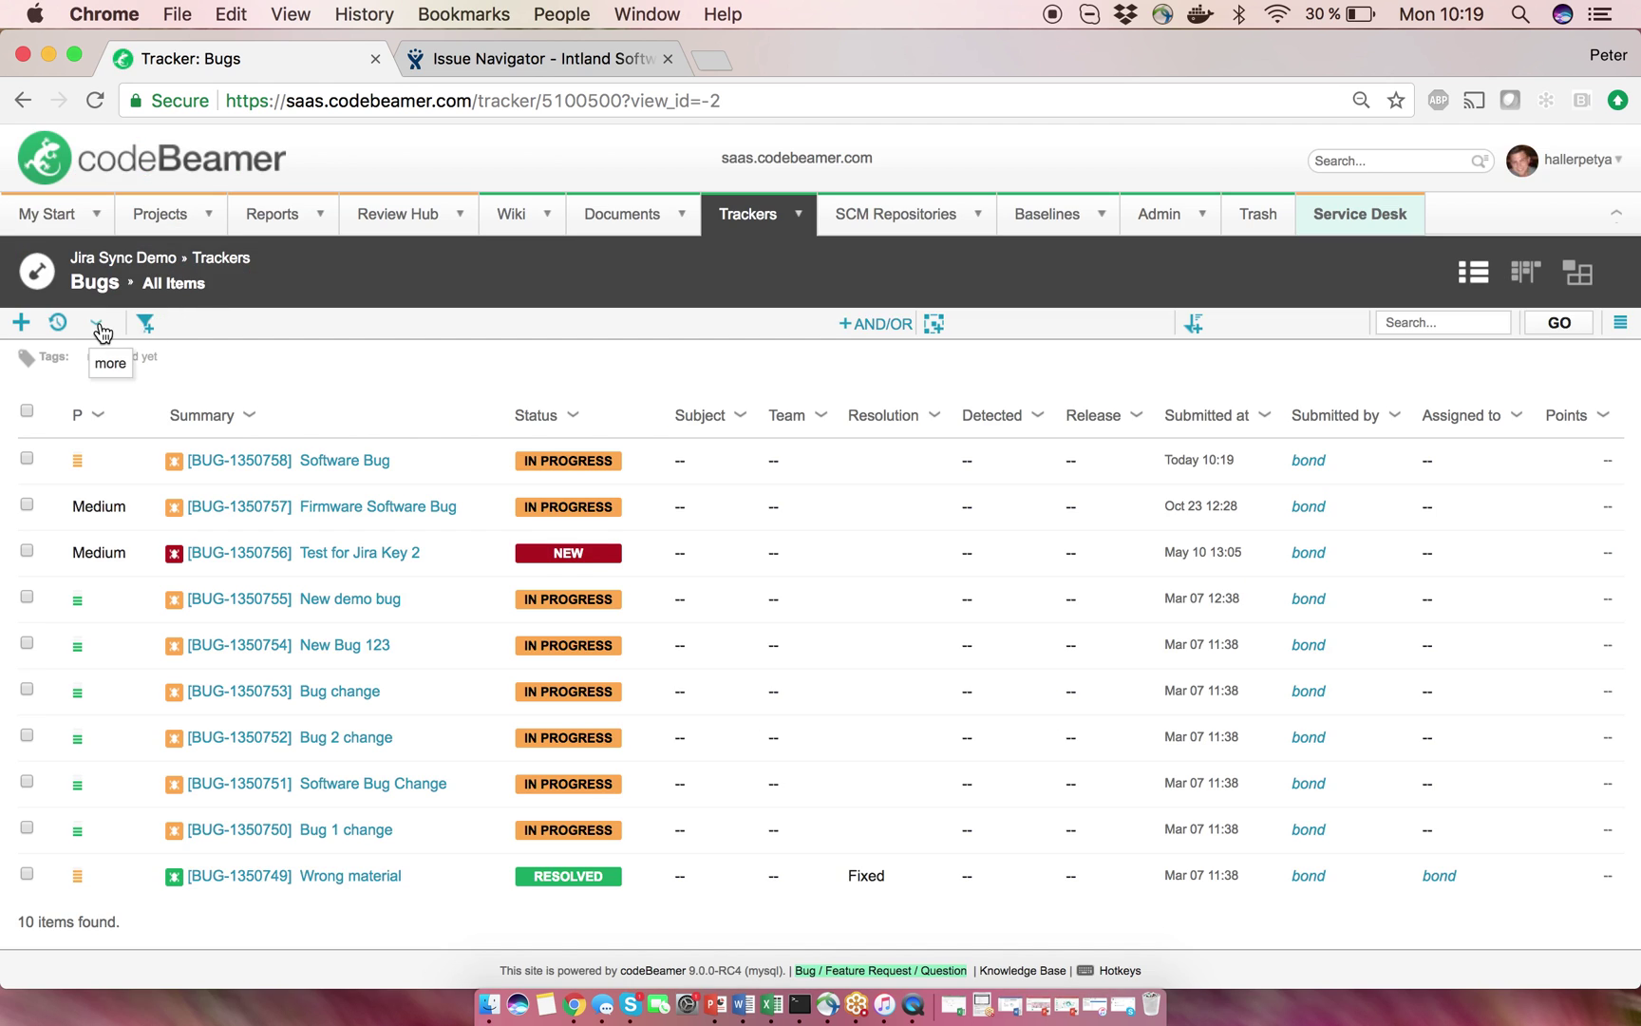
- Synchronize with Jira to export the Software Bug edits, updating 1 item
{"action": "left_click", "coordinate": [99, 326]}
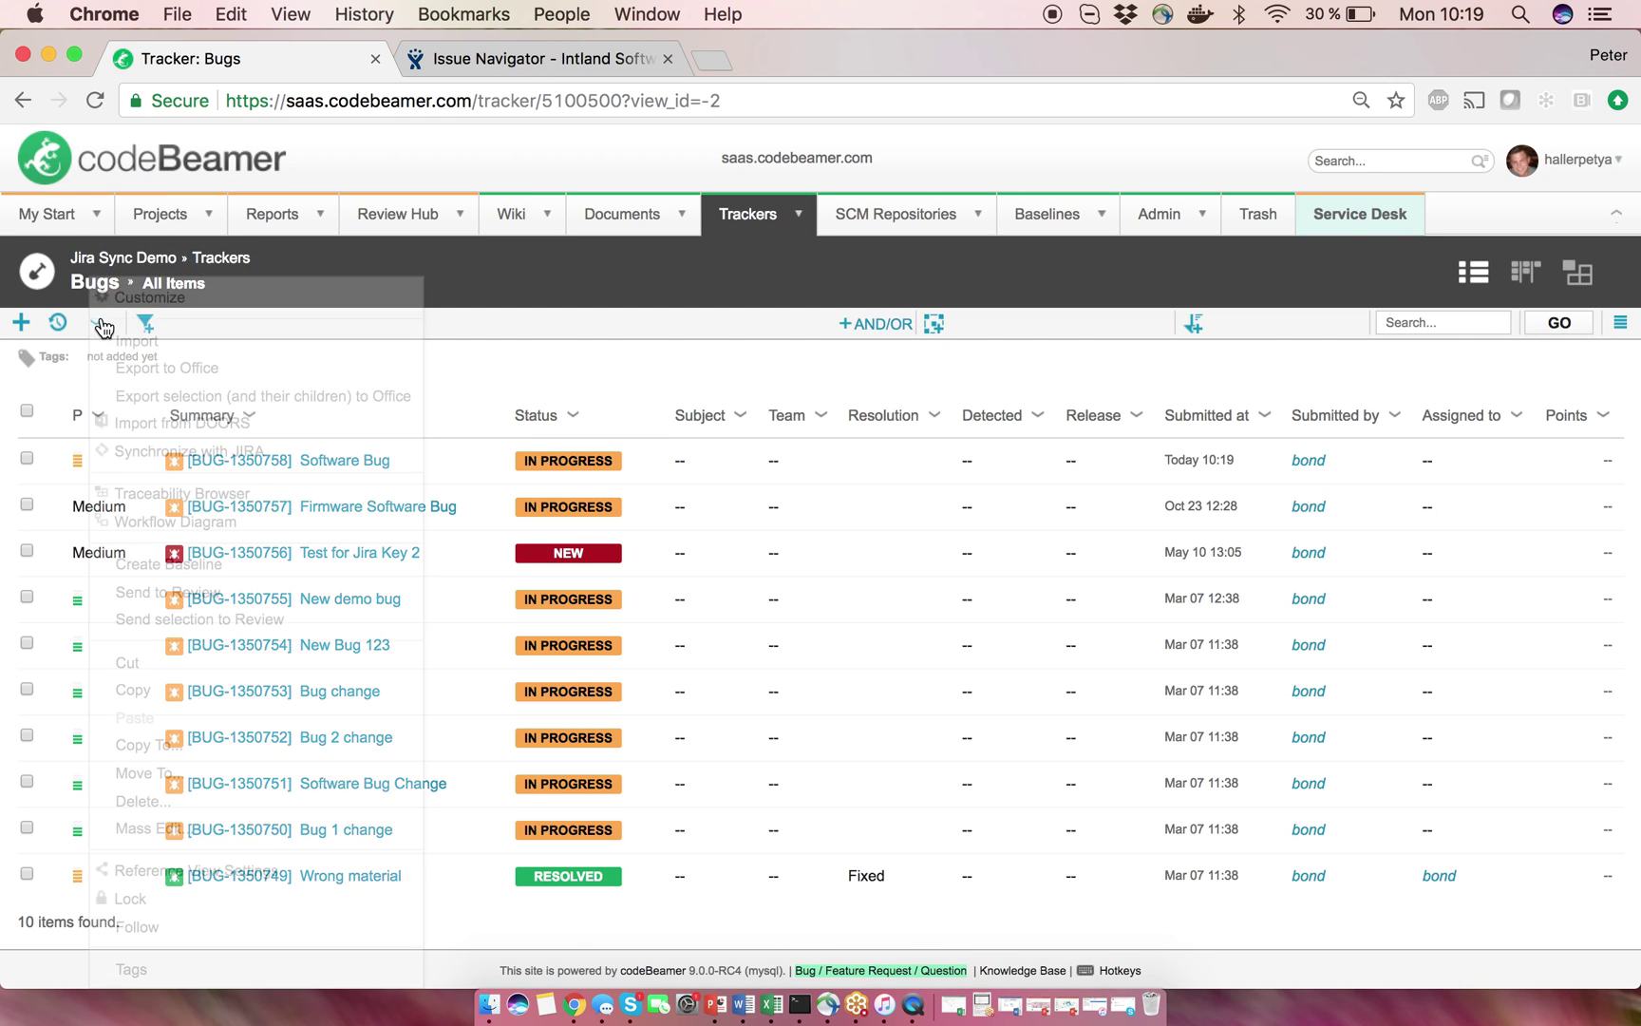
{"action": "left_click", "coordinate": [145, 454]}
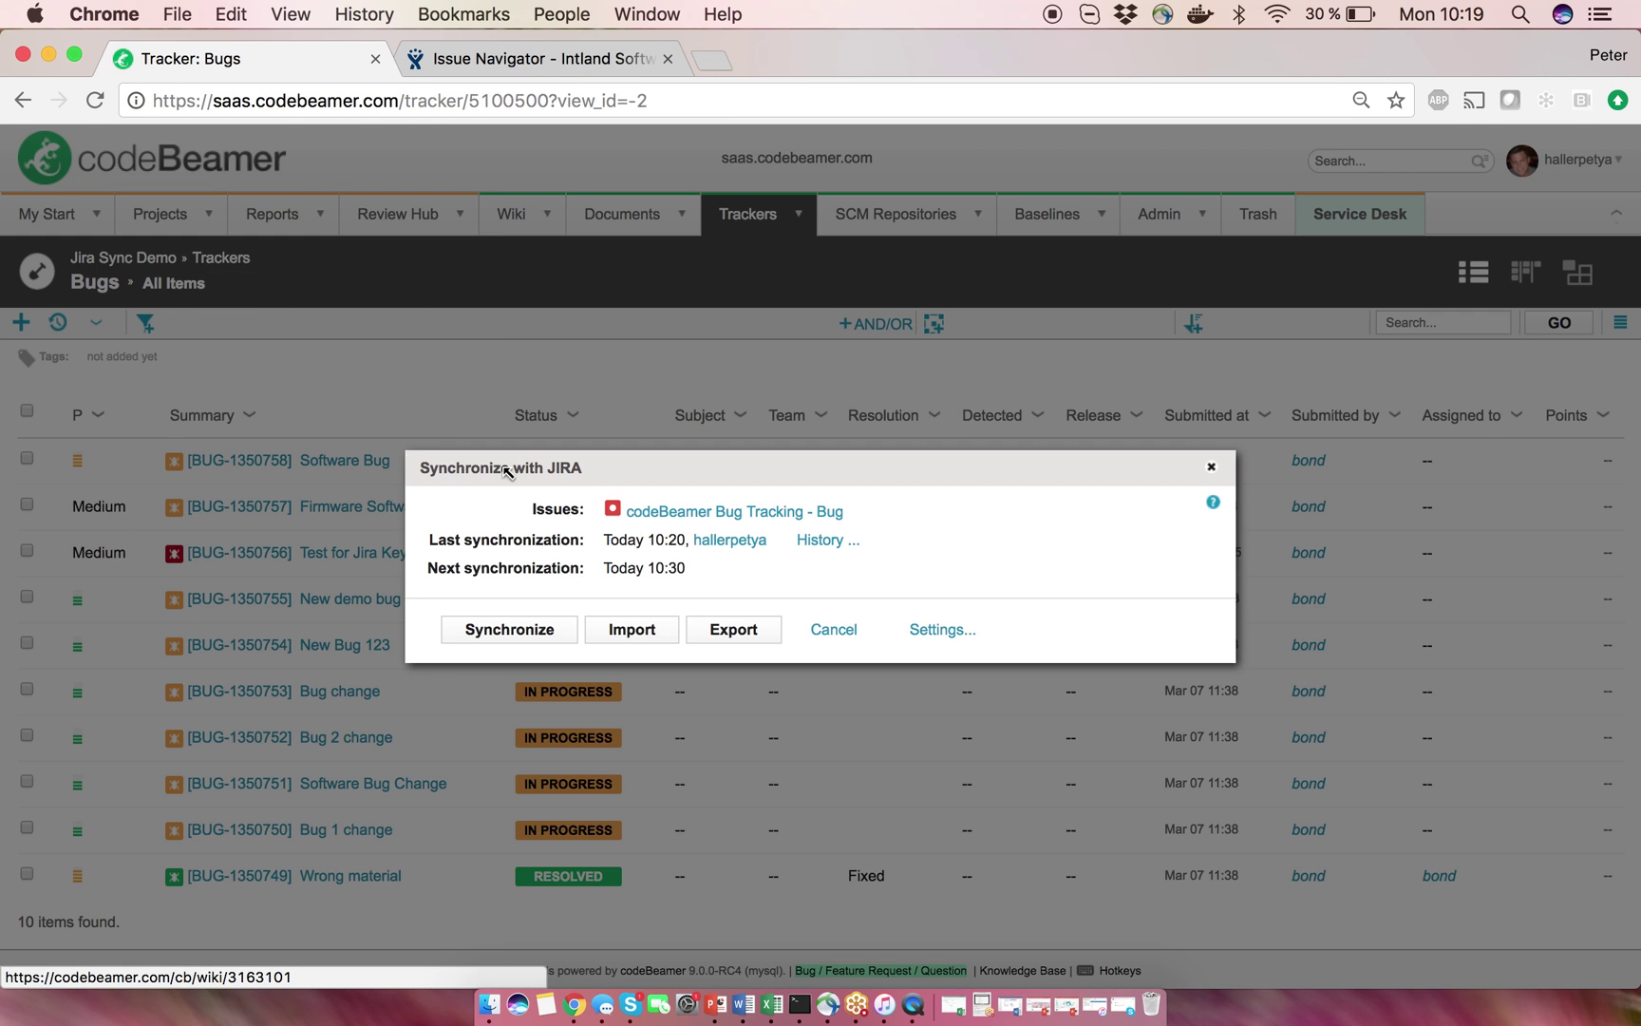
{"action": "left_click", "coordinate": [510, 631]}
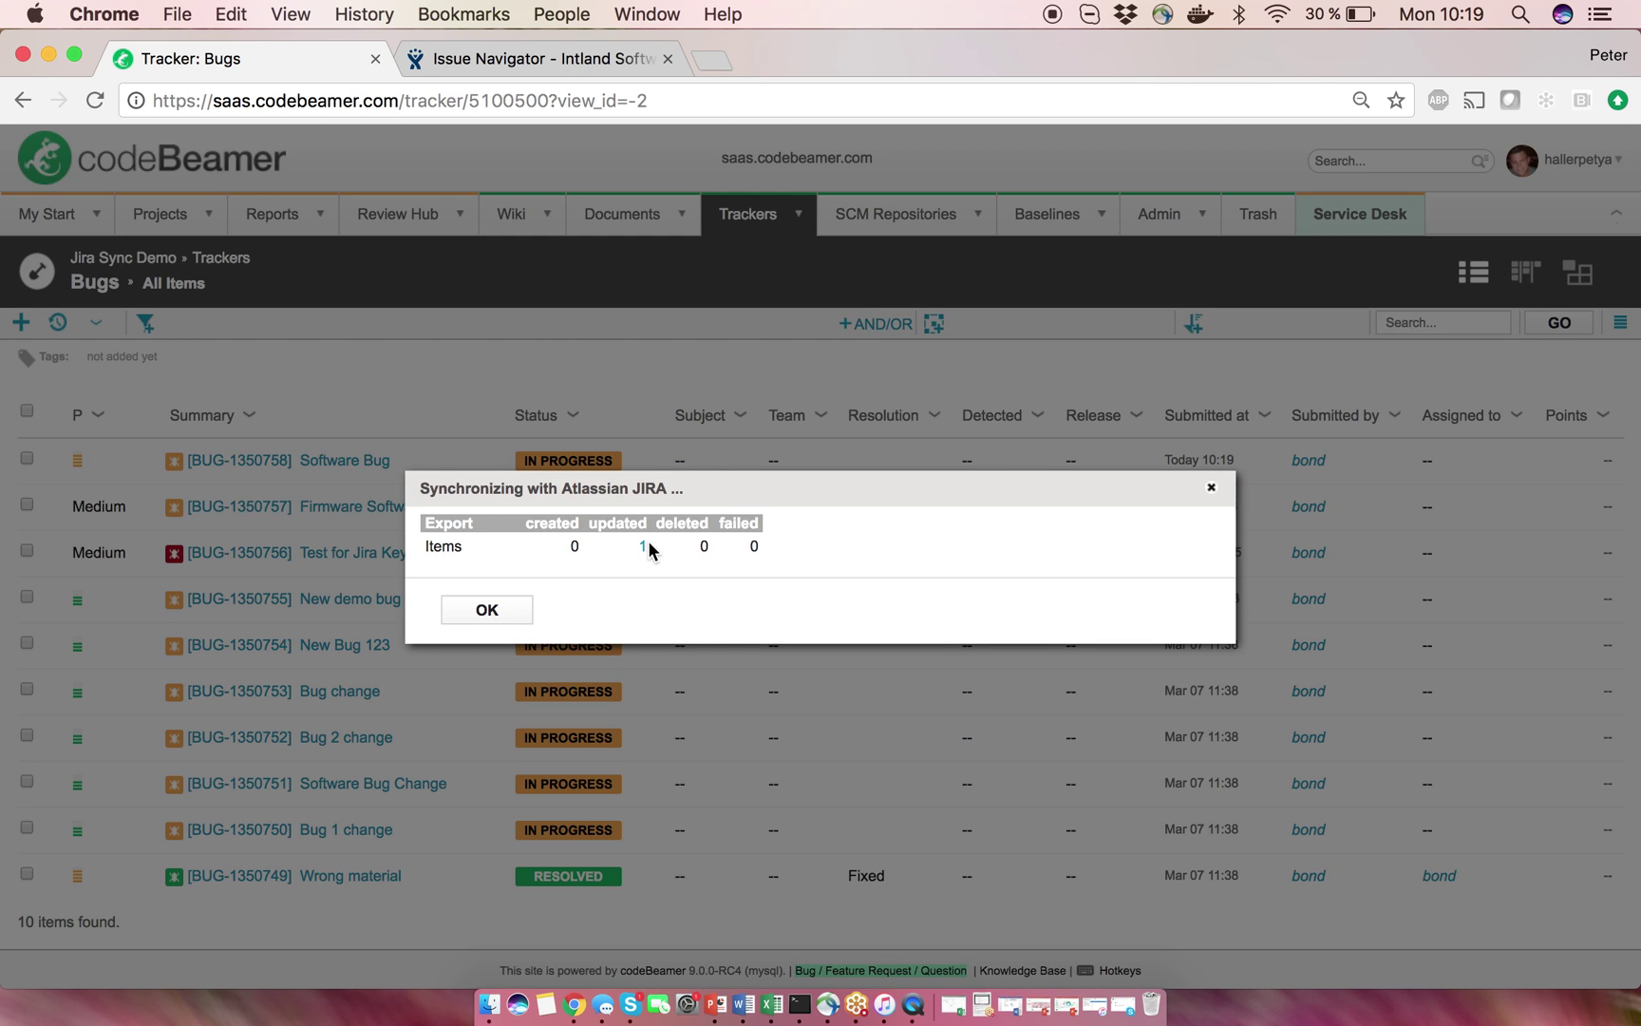
{"action": "left_click", "coordinate": [506, 612]}
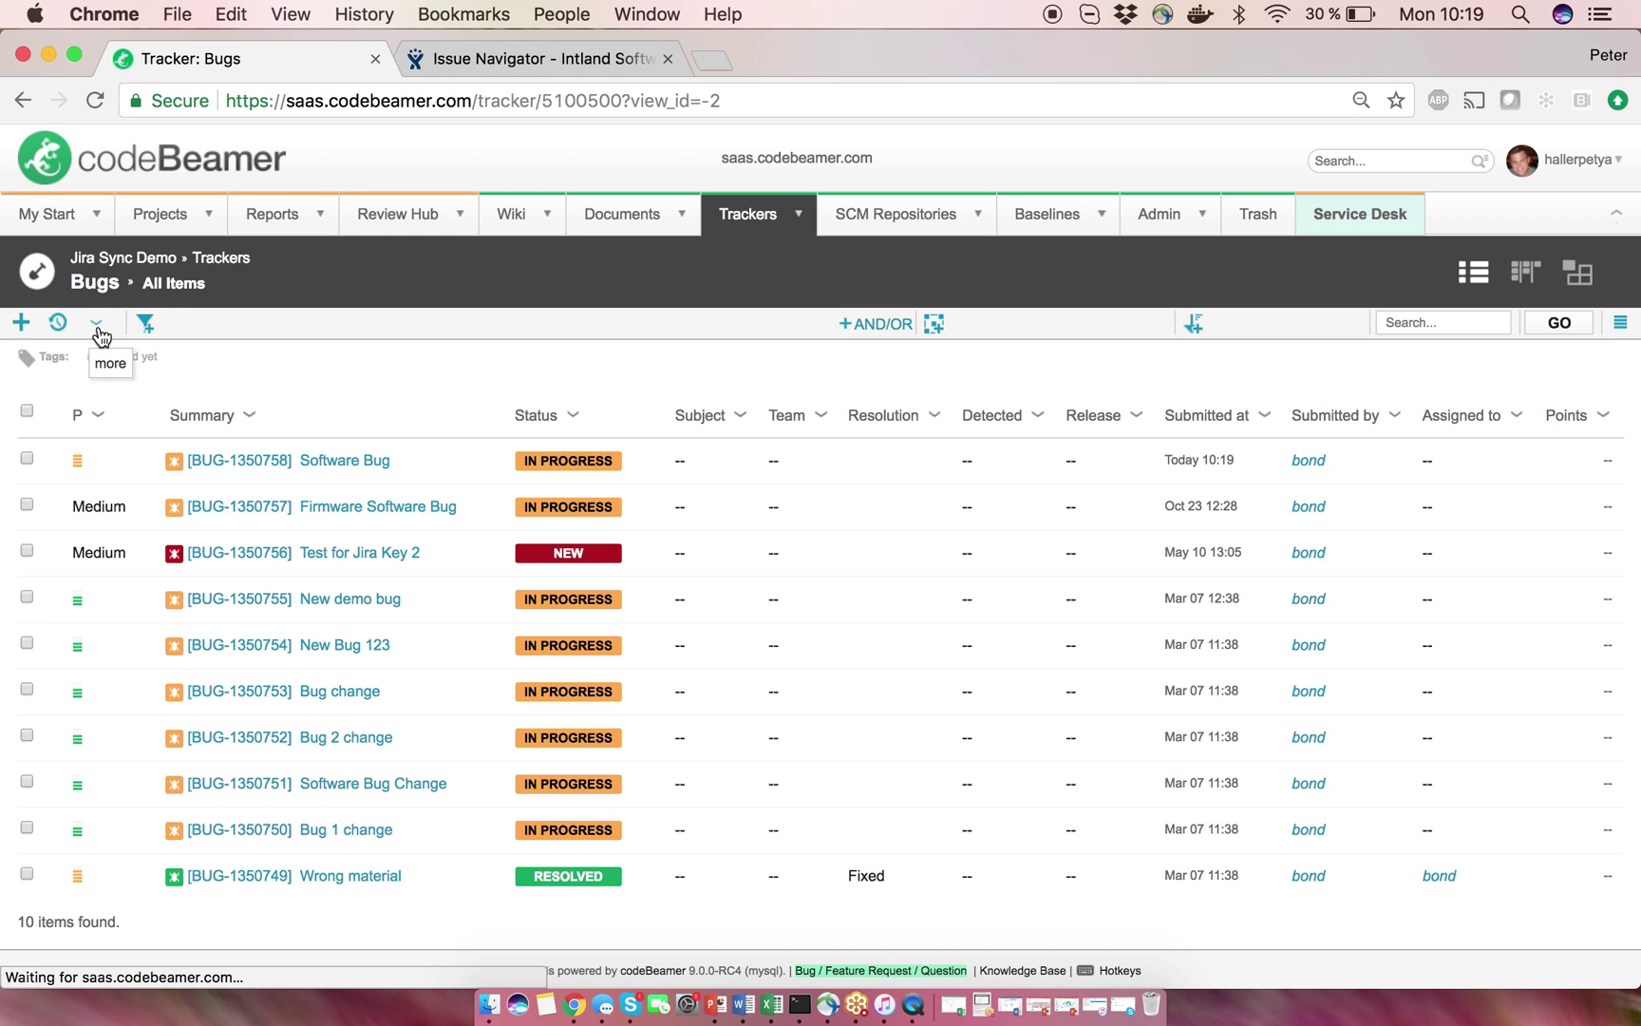
{"action": "left_click", "coordinate": [97, 326]}
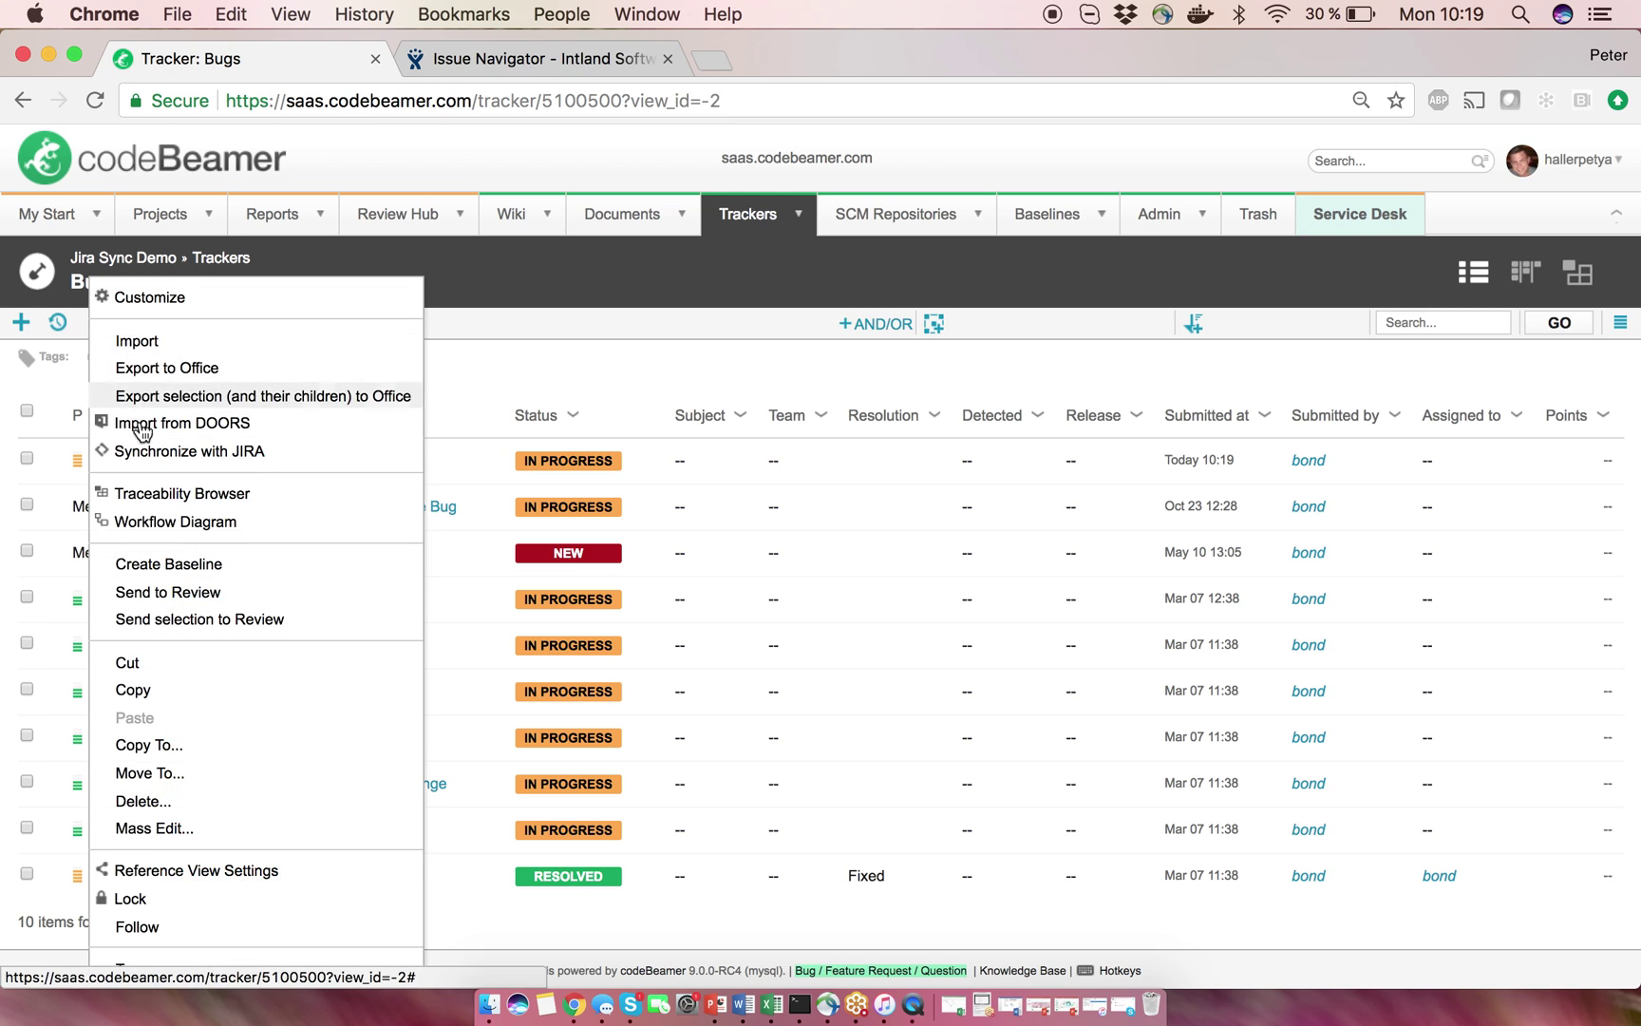
{"action": "left_click", "coordinate": [162, 460]}
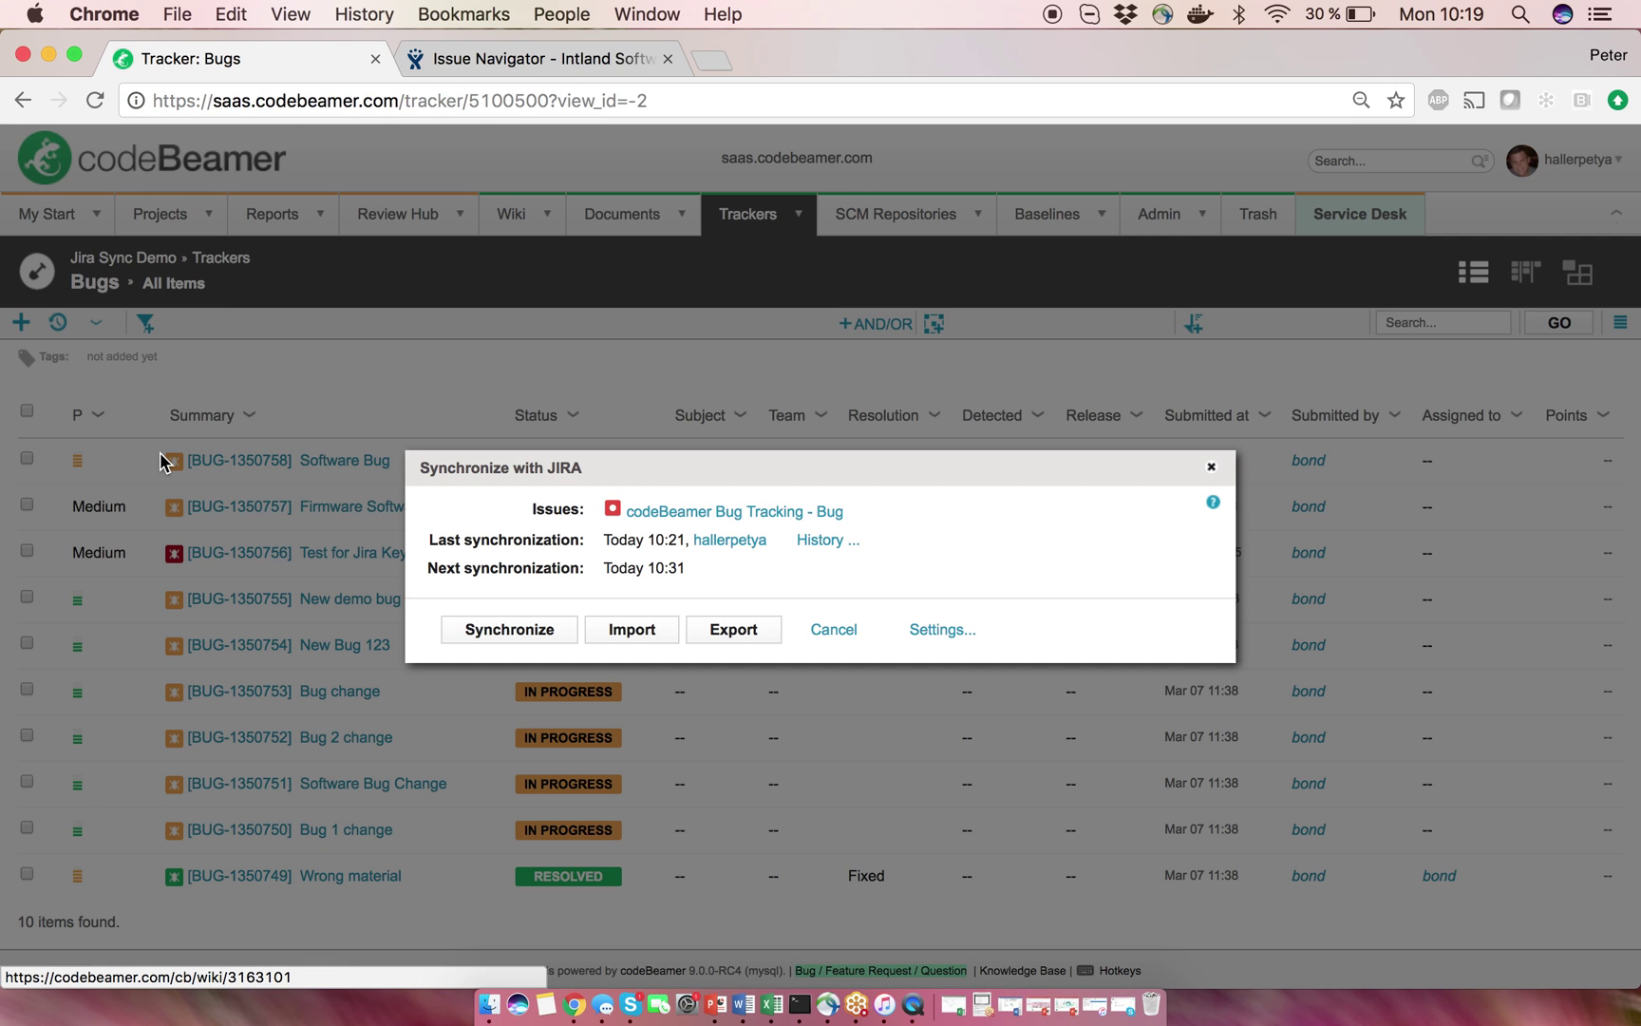
{"action": "left_click", "coordinate": [829, 539]}
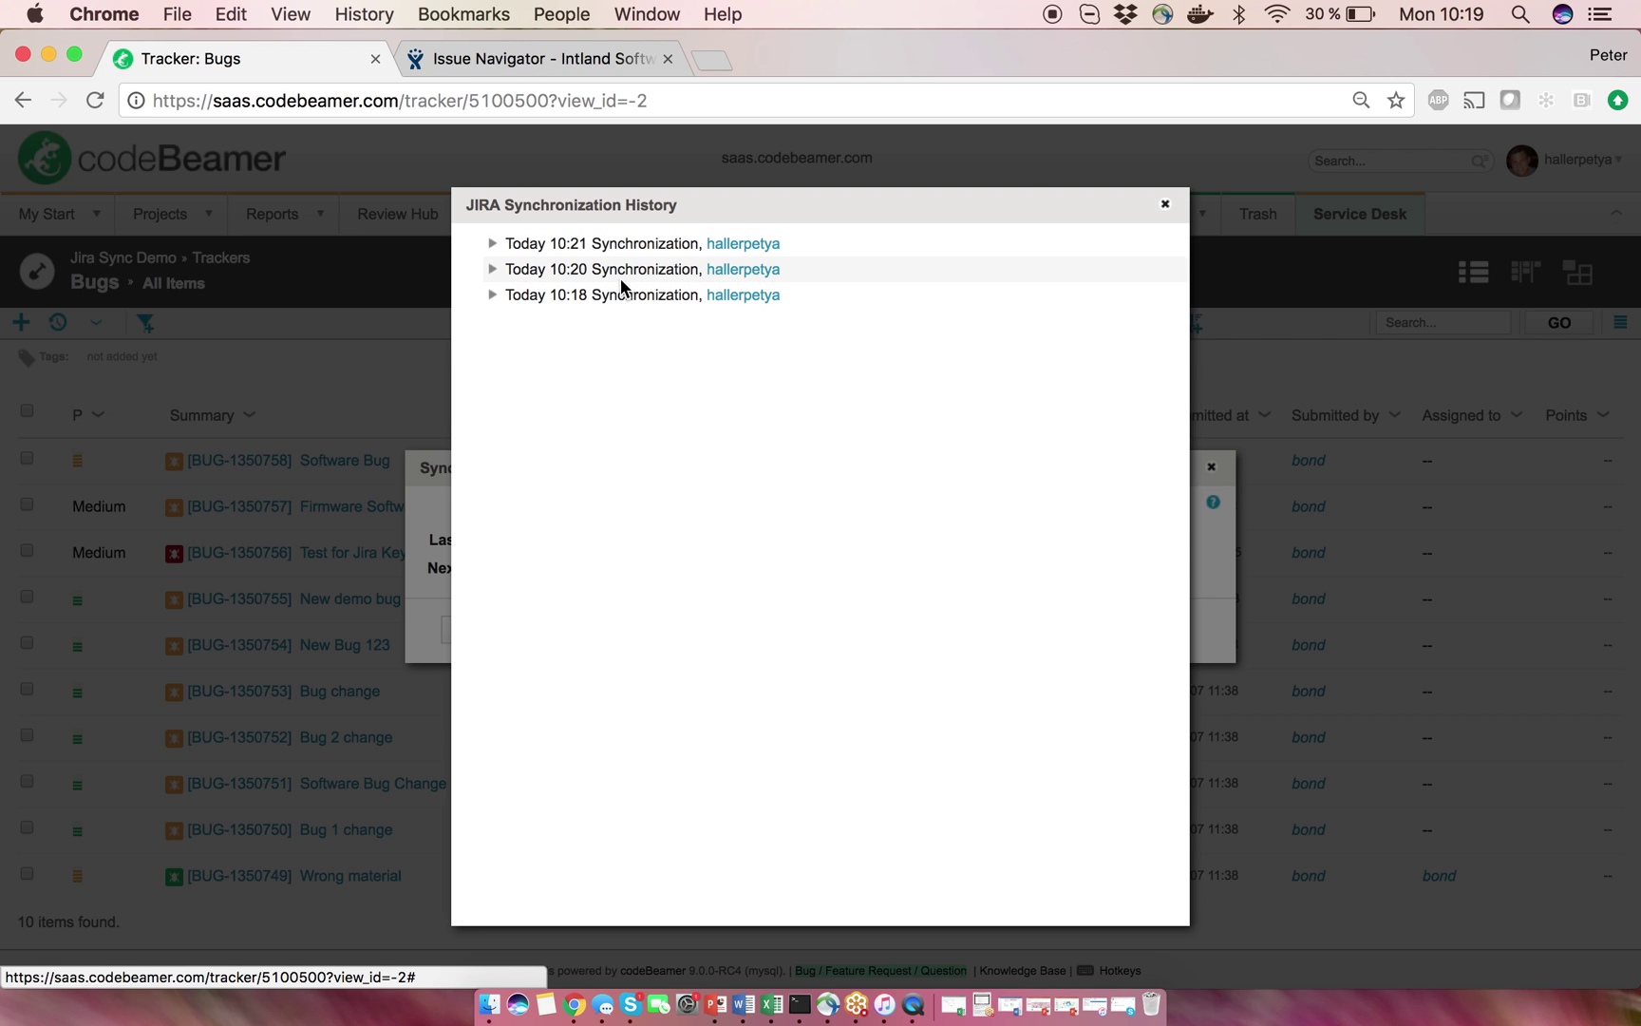
{"action": "left_click", "coordinate": [493, 297]}
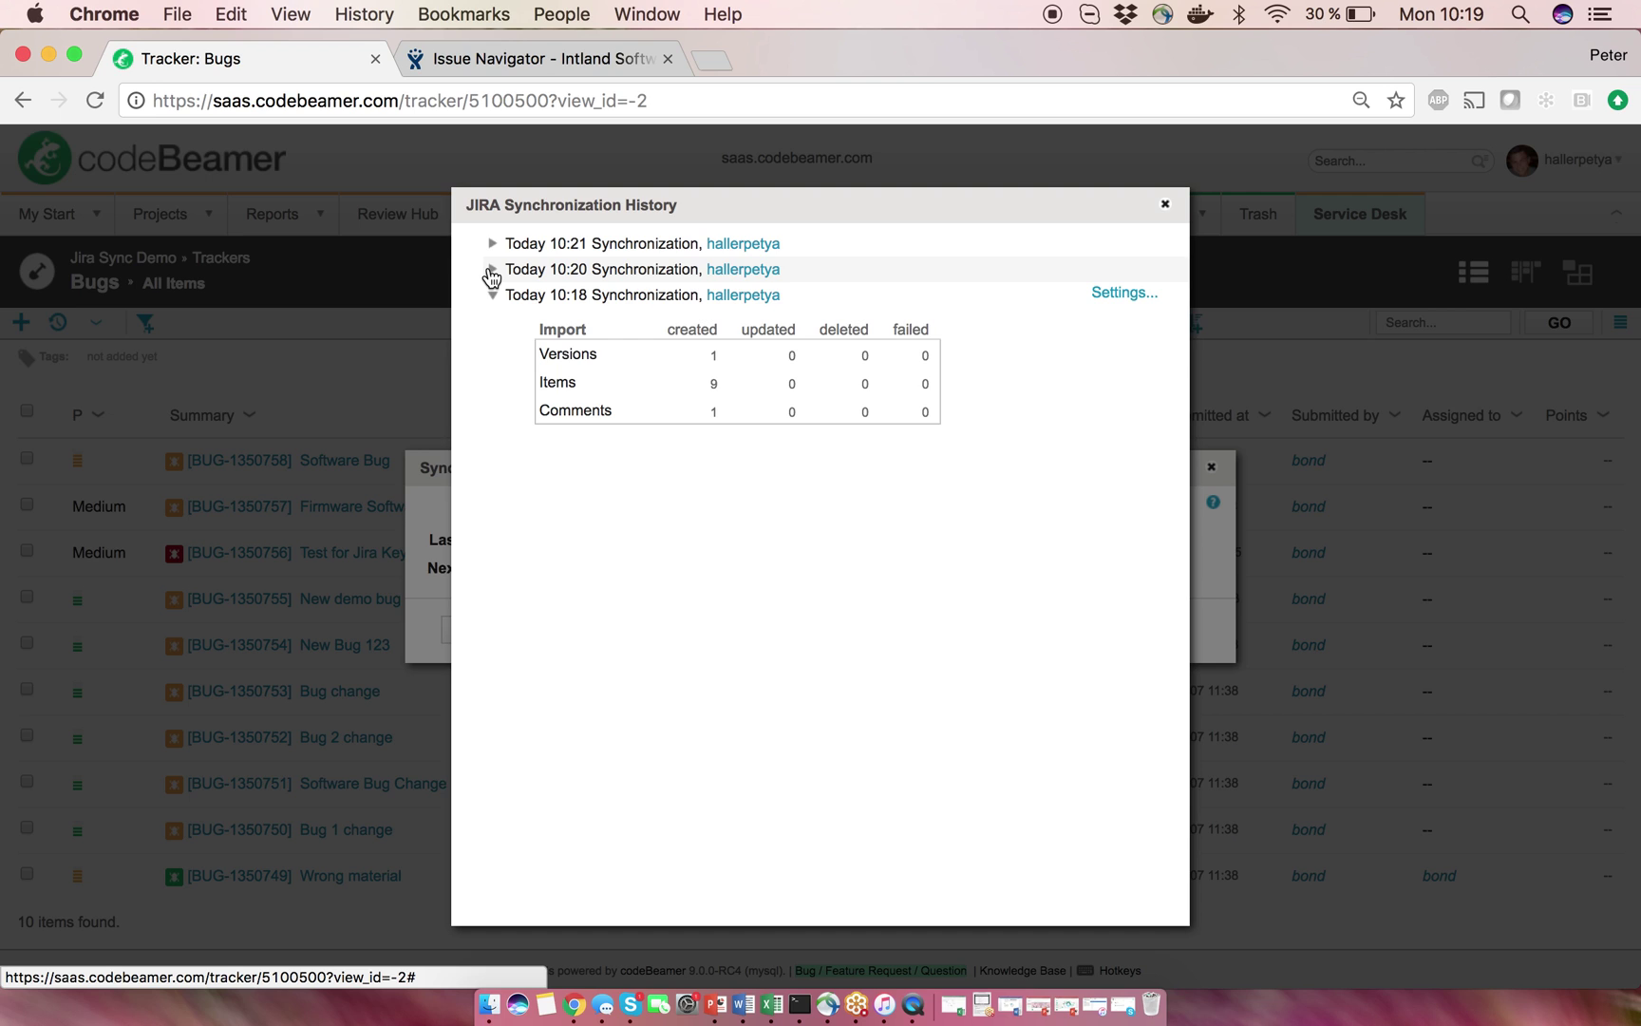
{"action": "left_click", "coordinate": [492, 270]}
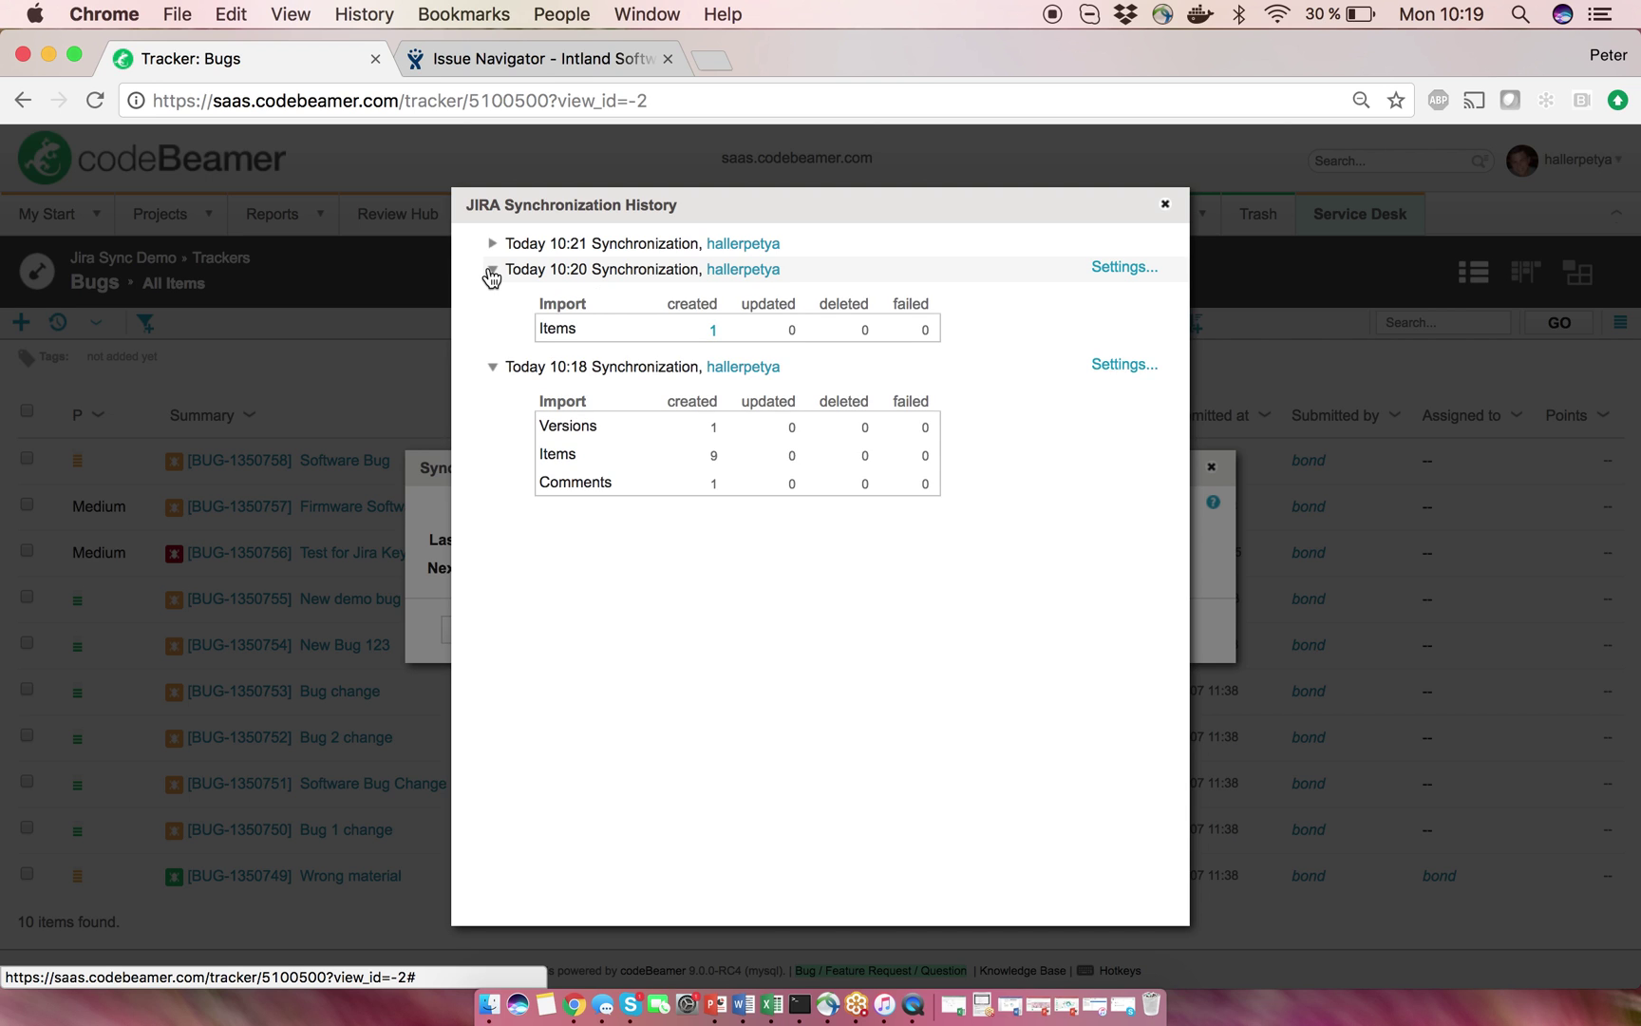
{"action": "left_click", "coordinate": [492, 245]}
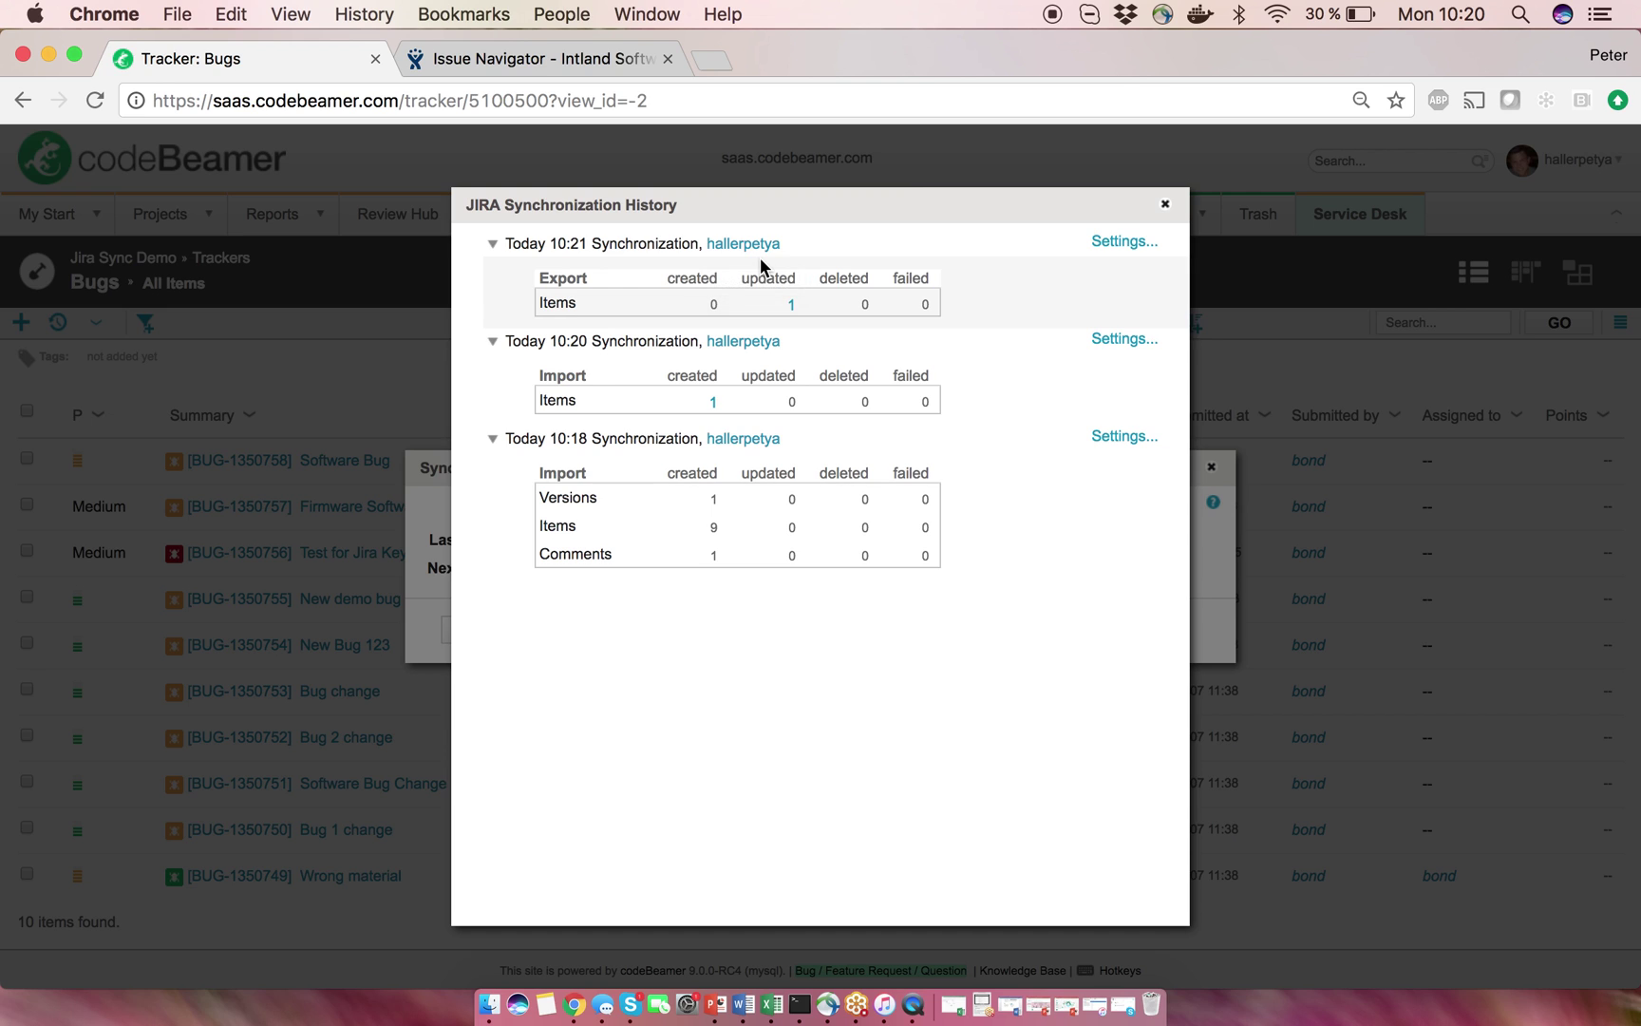
{"action": "left_click", "coordinate": [1166, 205]}
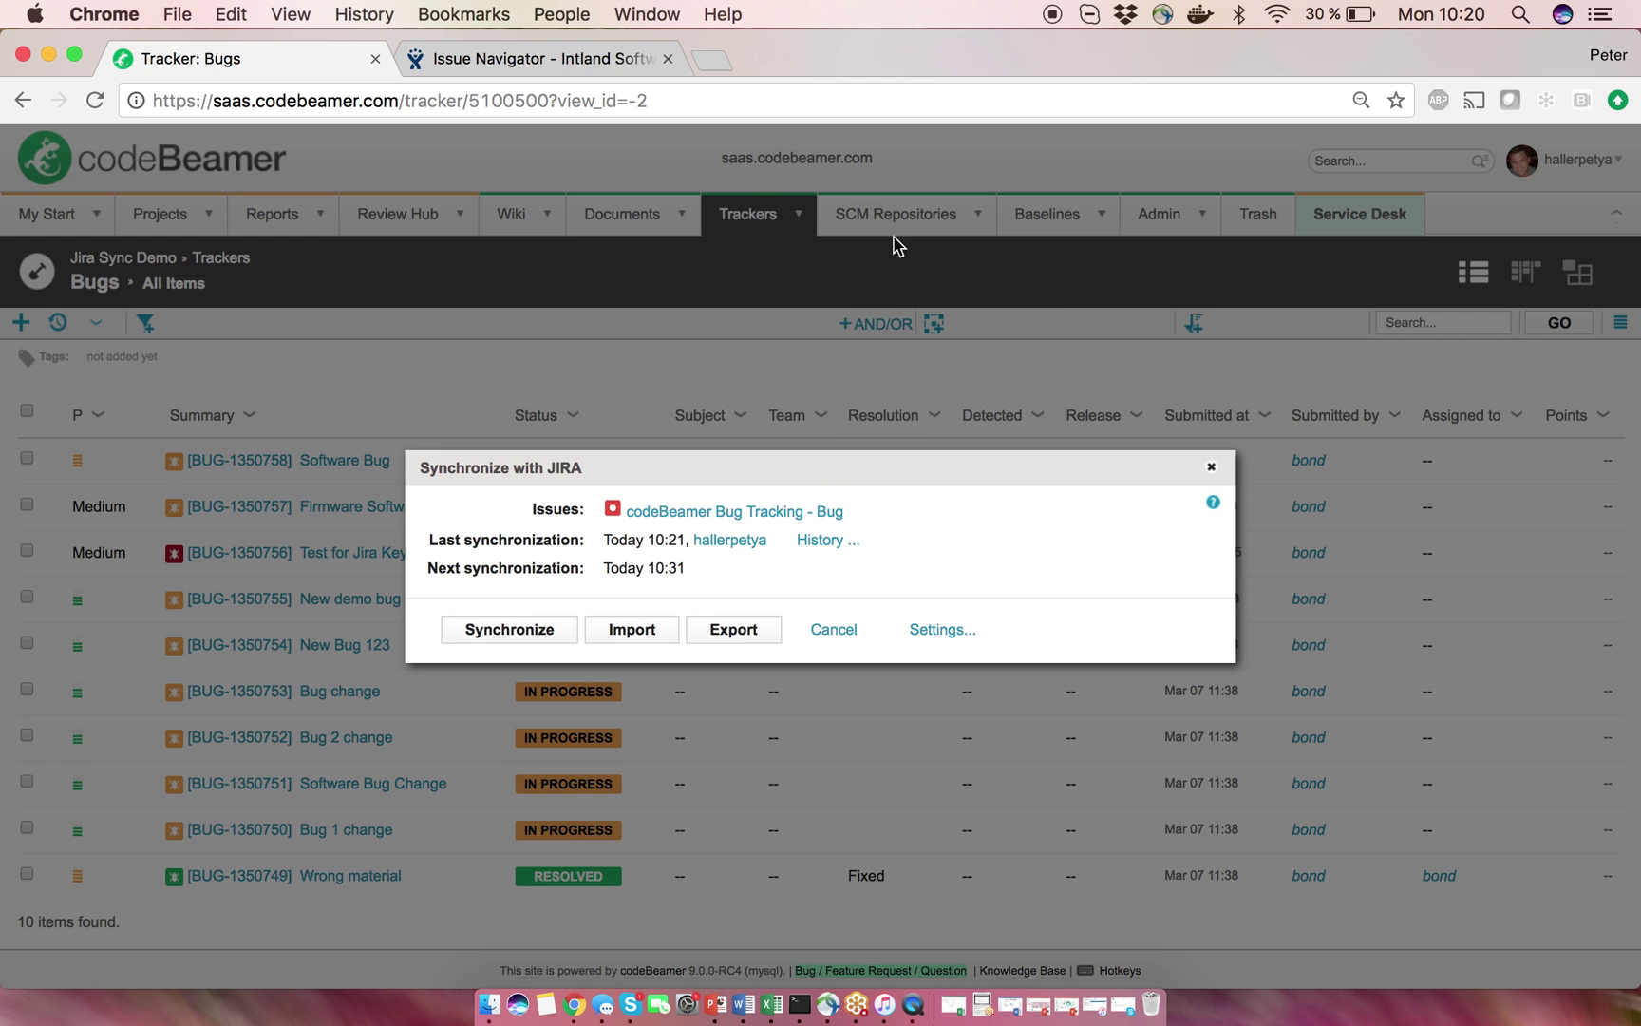
- Open CBT-16 Software Bug from the refreshed Jira search and review its change history
{"action": "left_click", "coordinate": [568, 65]}
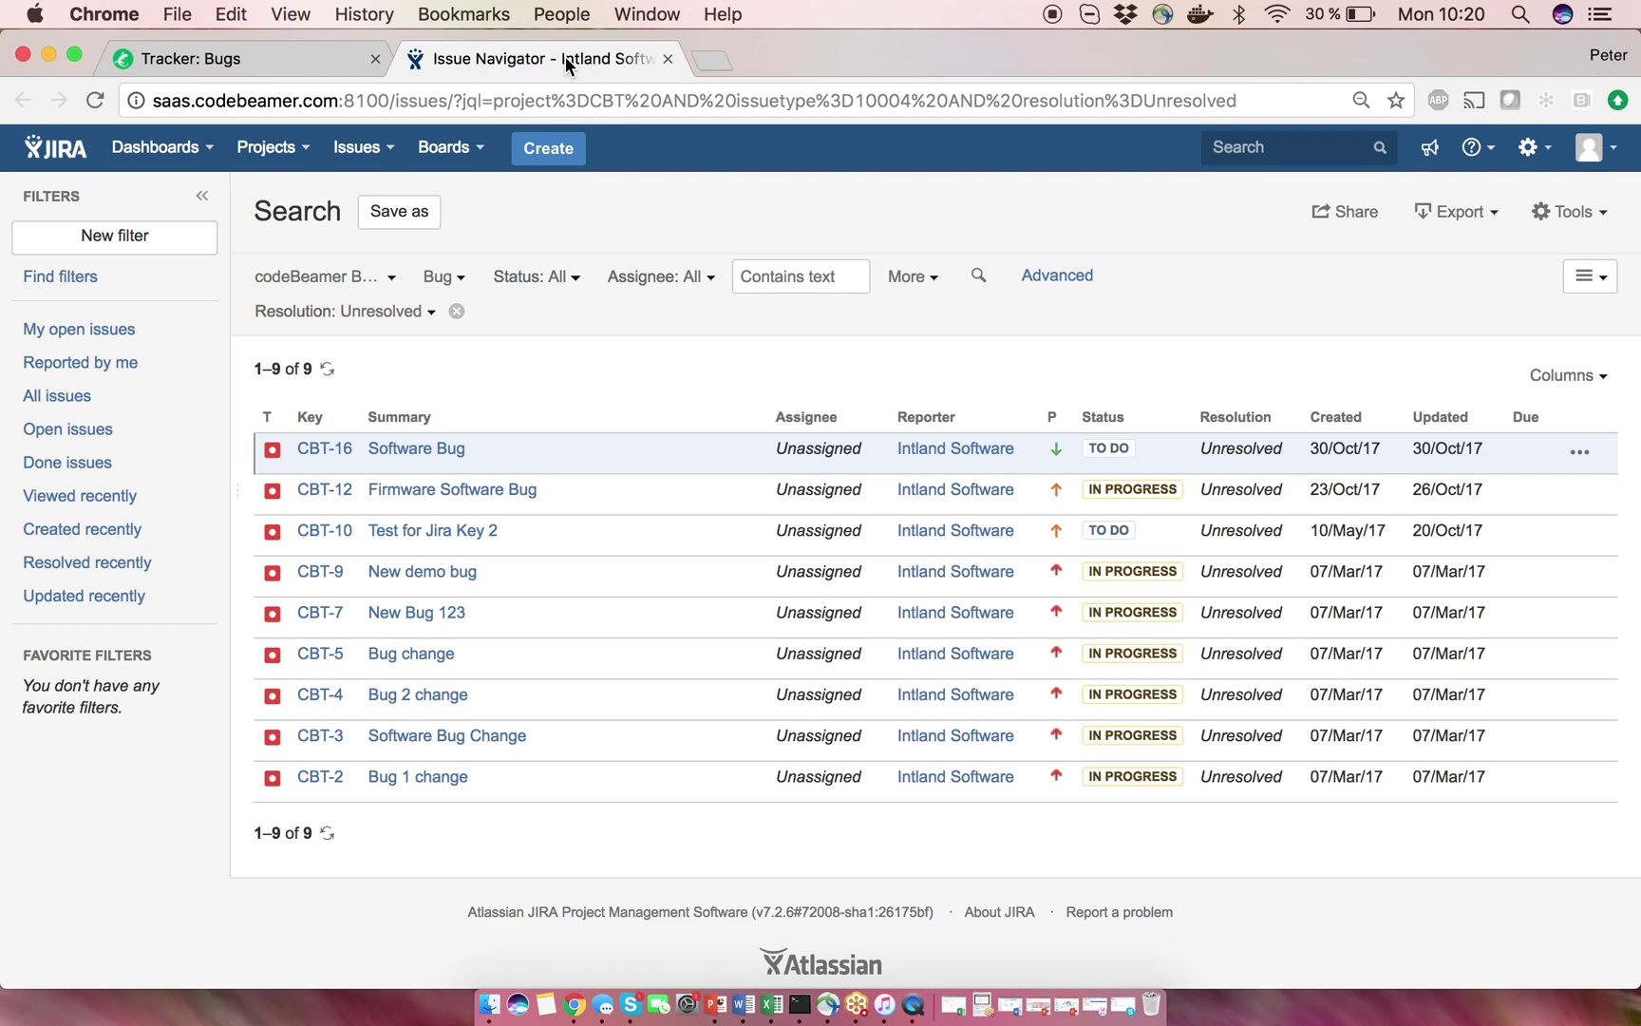
{"action": "left_click", "coordinate": [327, 369]}
{"action": "left_click", "coordinate": [437, 459]}
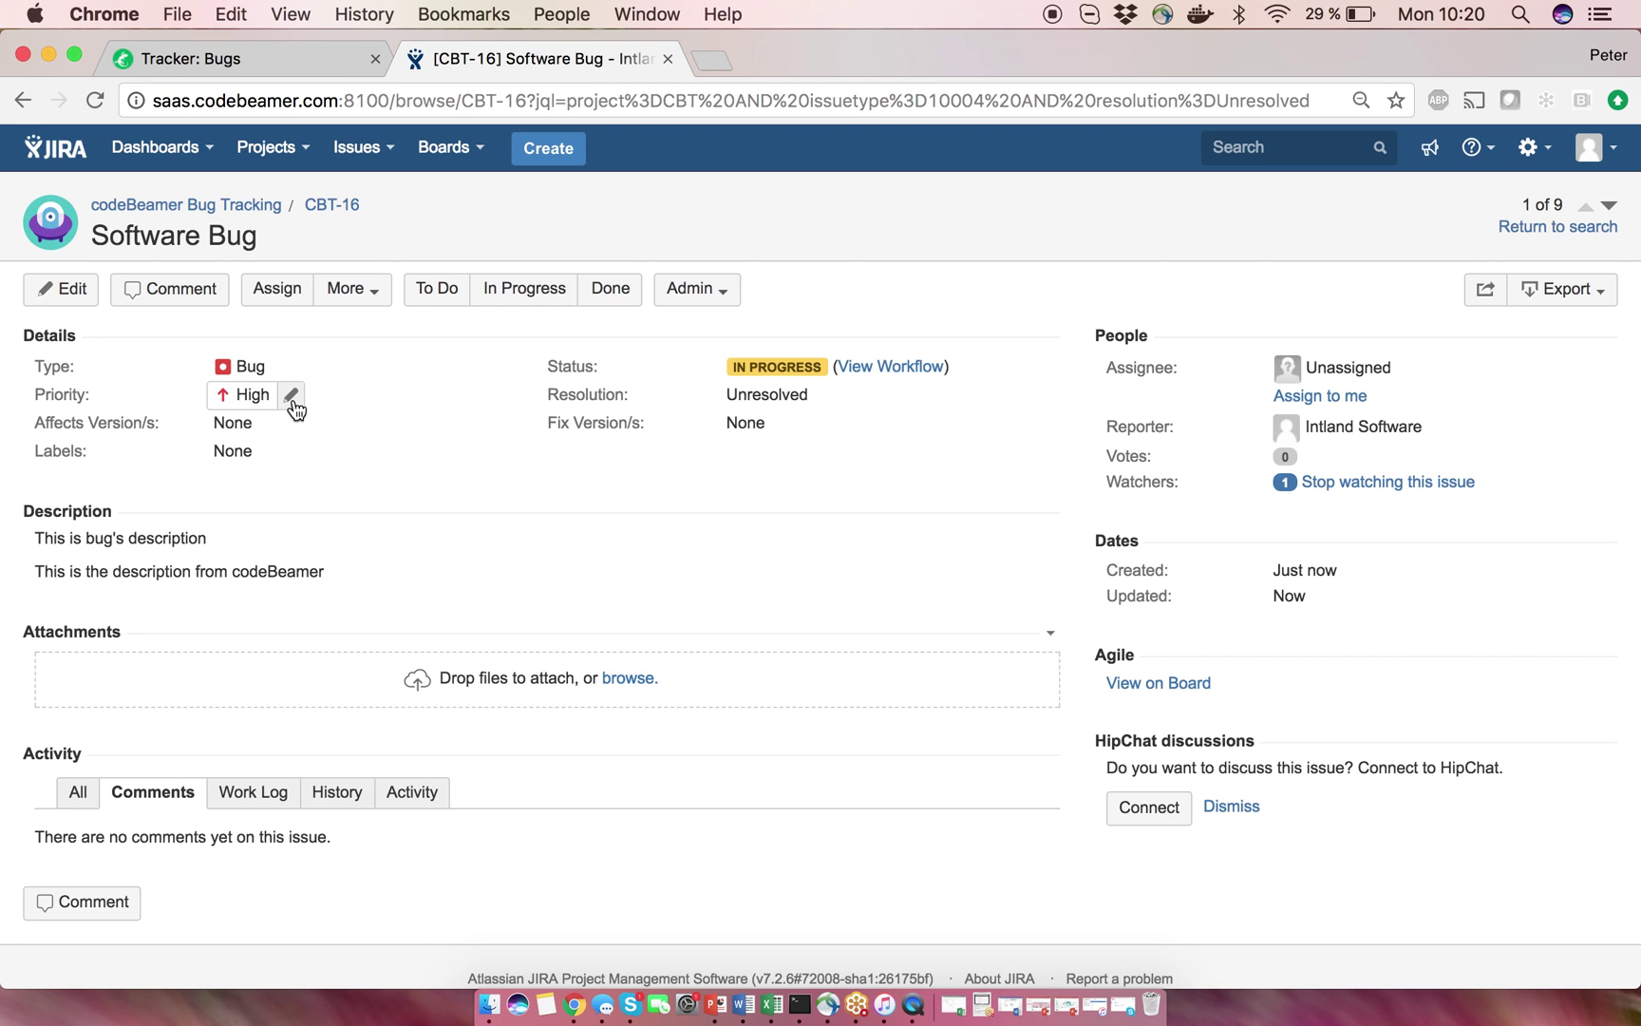
{"action": "left_click", "coordinate": [323, 792]}
{"action": "scroll", "coordinate": [351, 791], "scroll_direction": "down", "scroll_amount": 1}
{"action": "scroll", "coordinate": [350, 790], "scroll_direction": "down", "scroll_amount": 5}
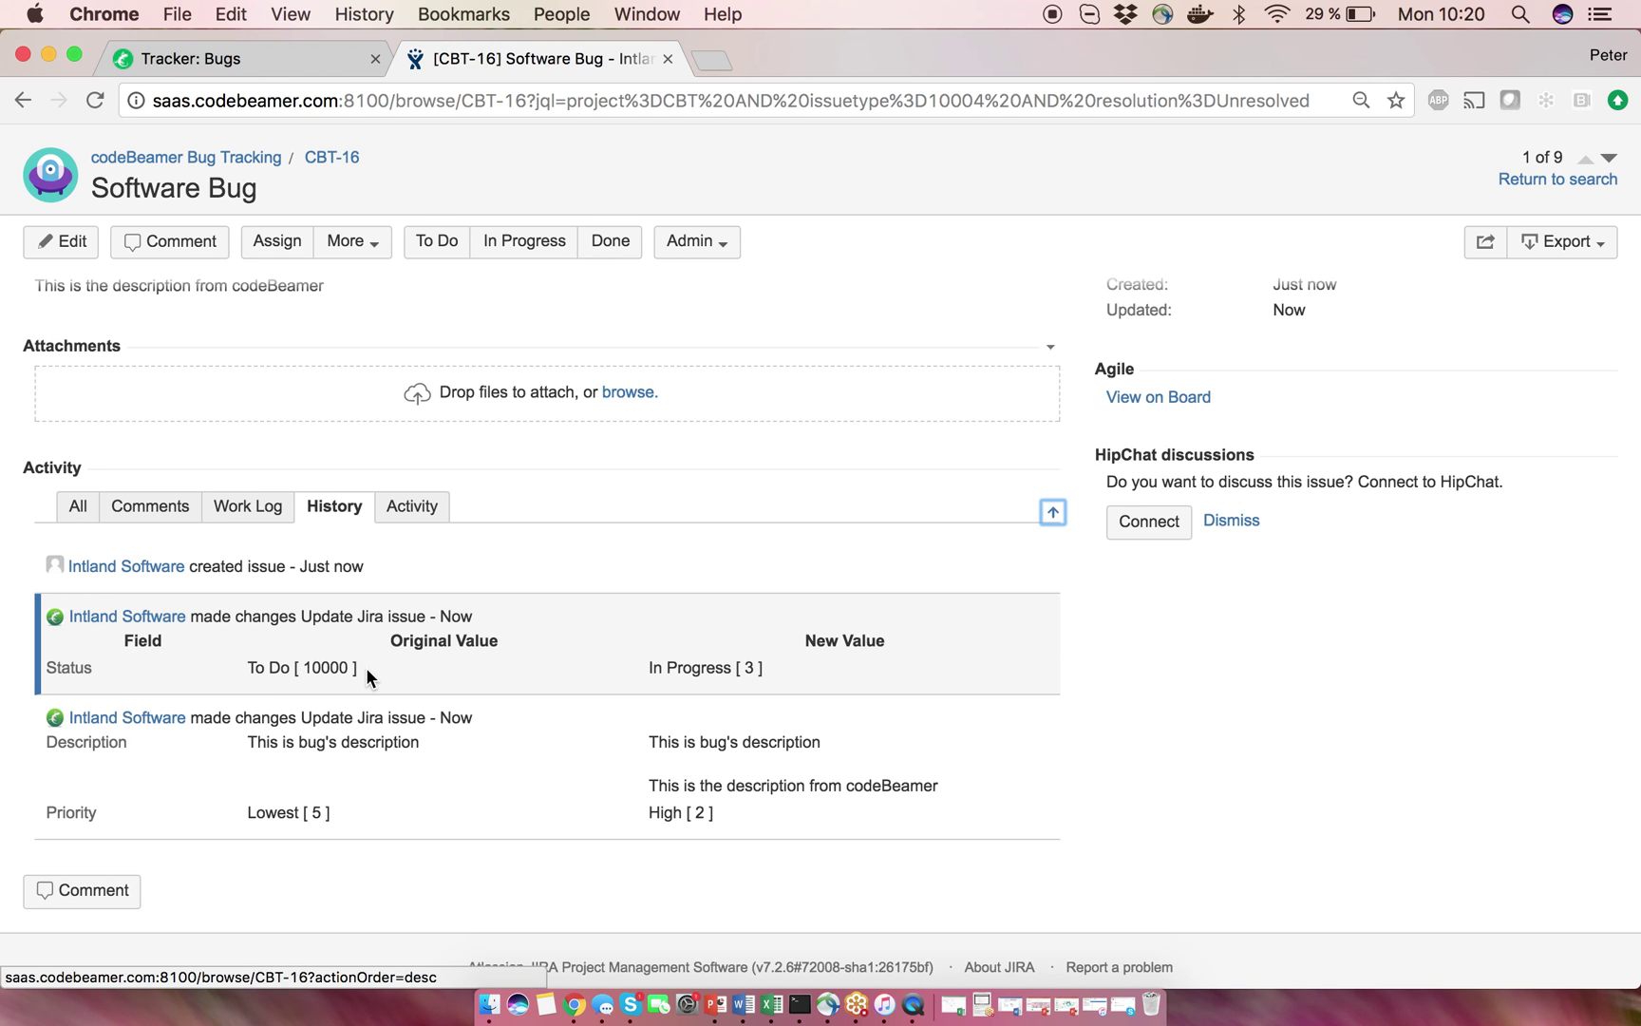
{"action": "scroll", "coordinate": [365, 676], "scroll_direction": "up", "scroll_amount": 3}
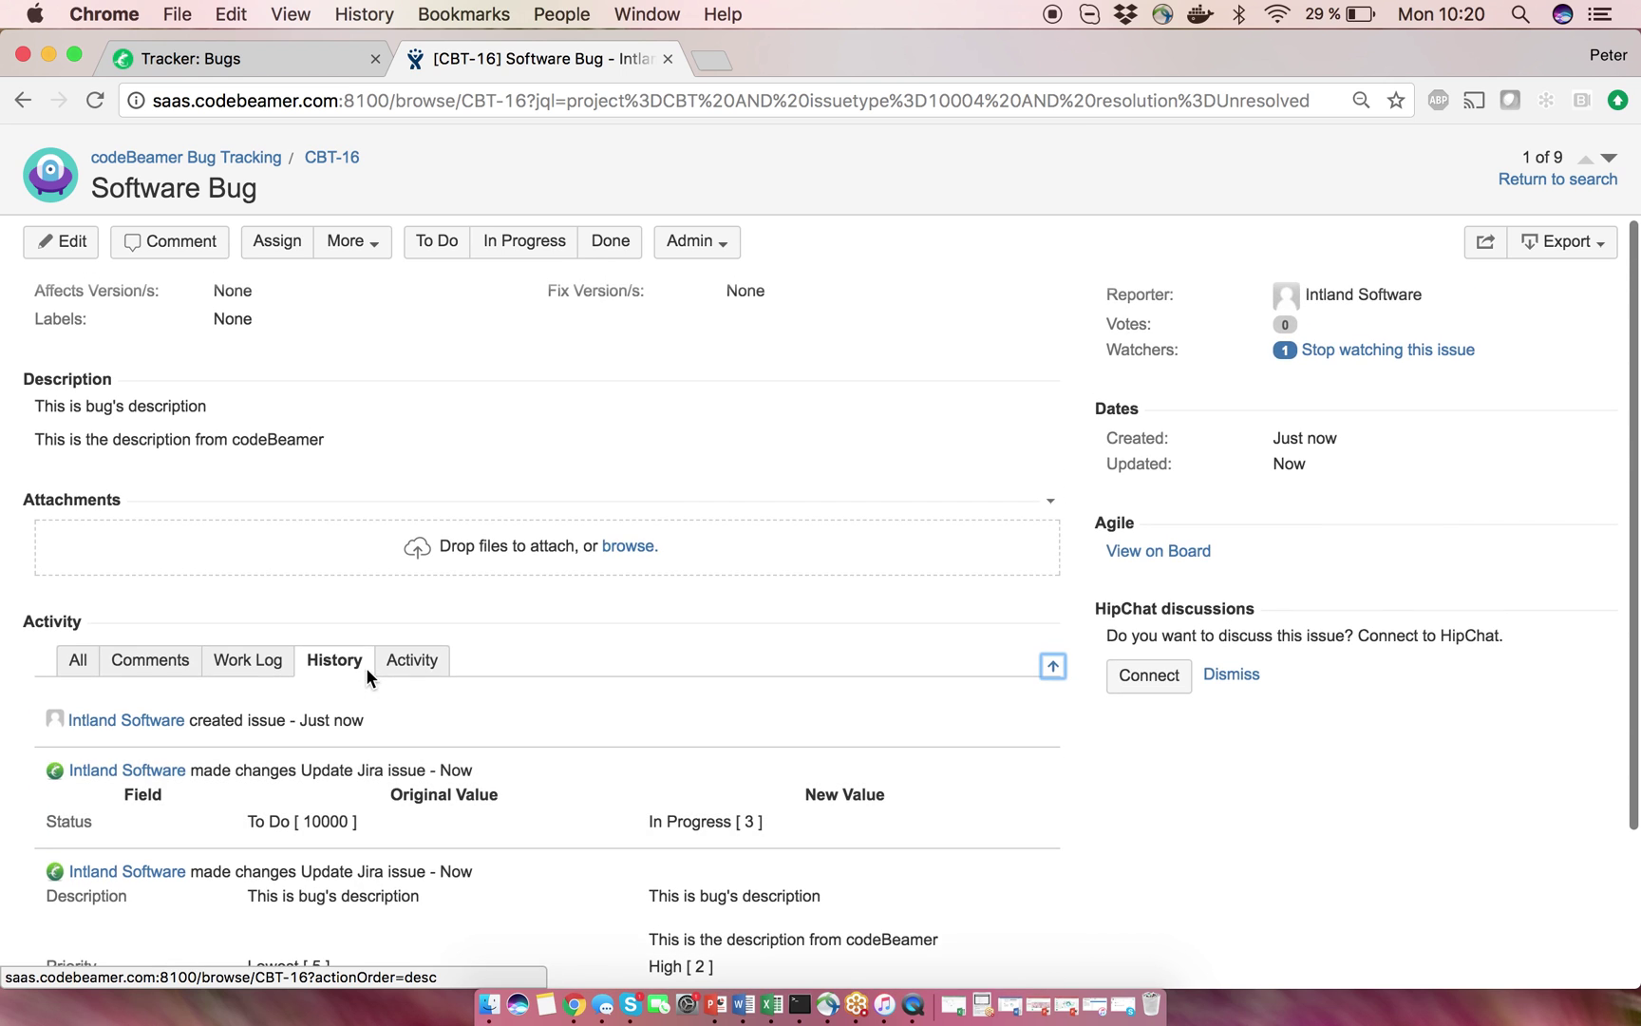